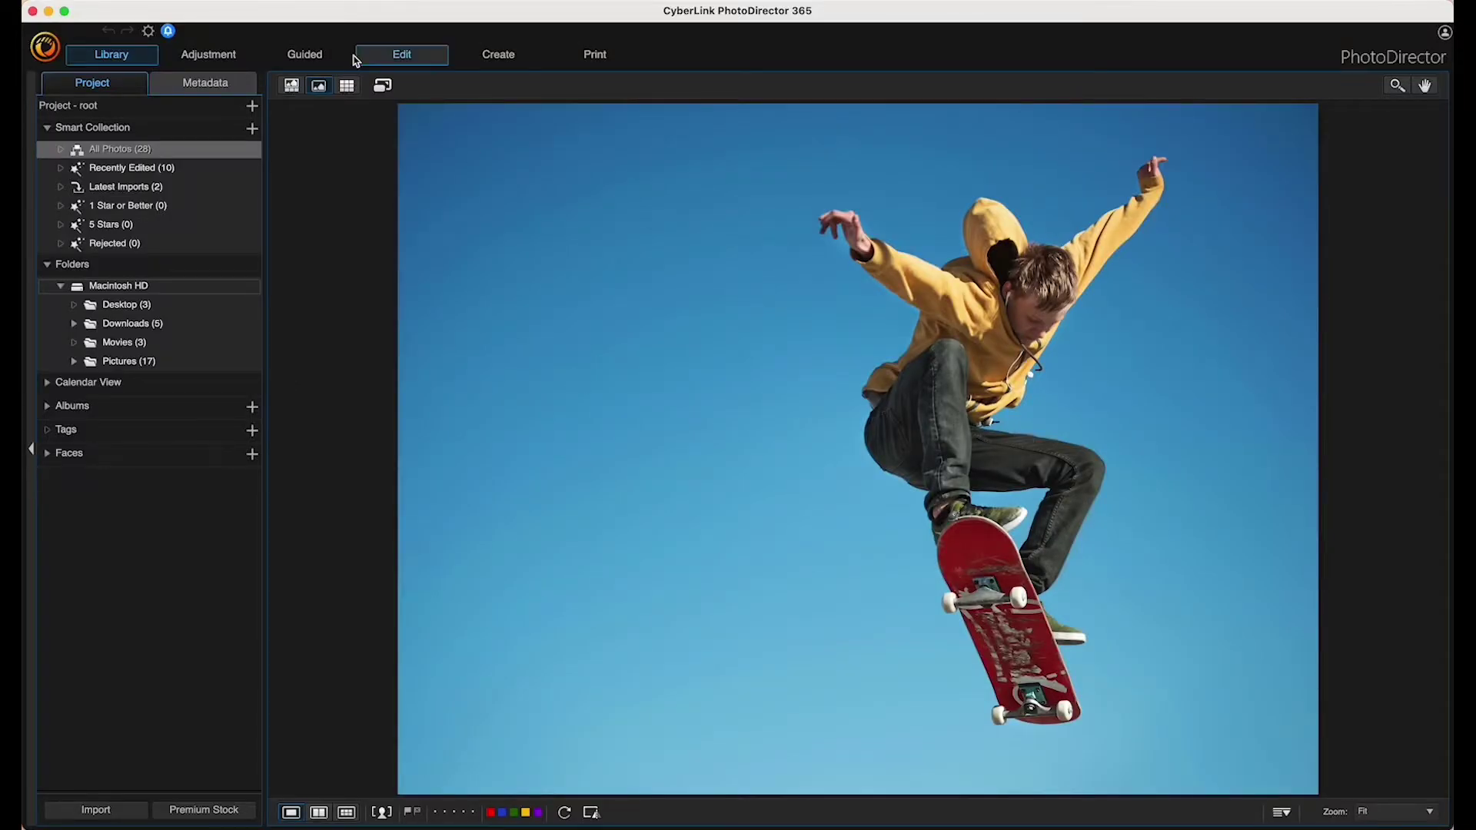
- Open the skateboarder photo from the Library in the Edit room
click(357, 60)
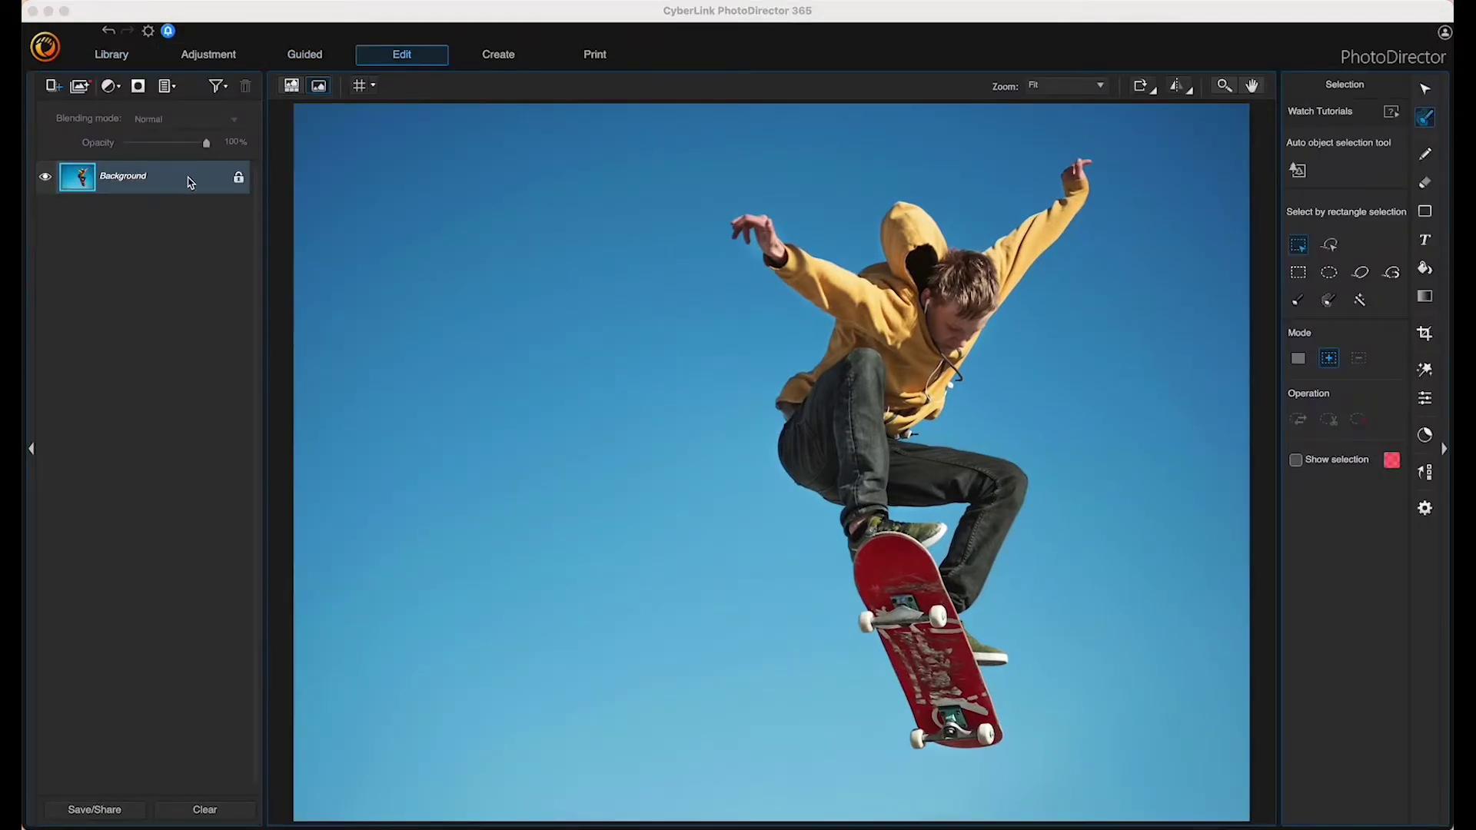
- Duplicate the Background layer into 'Background copy' and hide the original Background layer
right_click(189, 178)
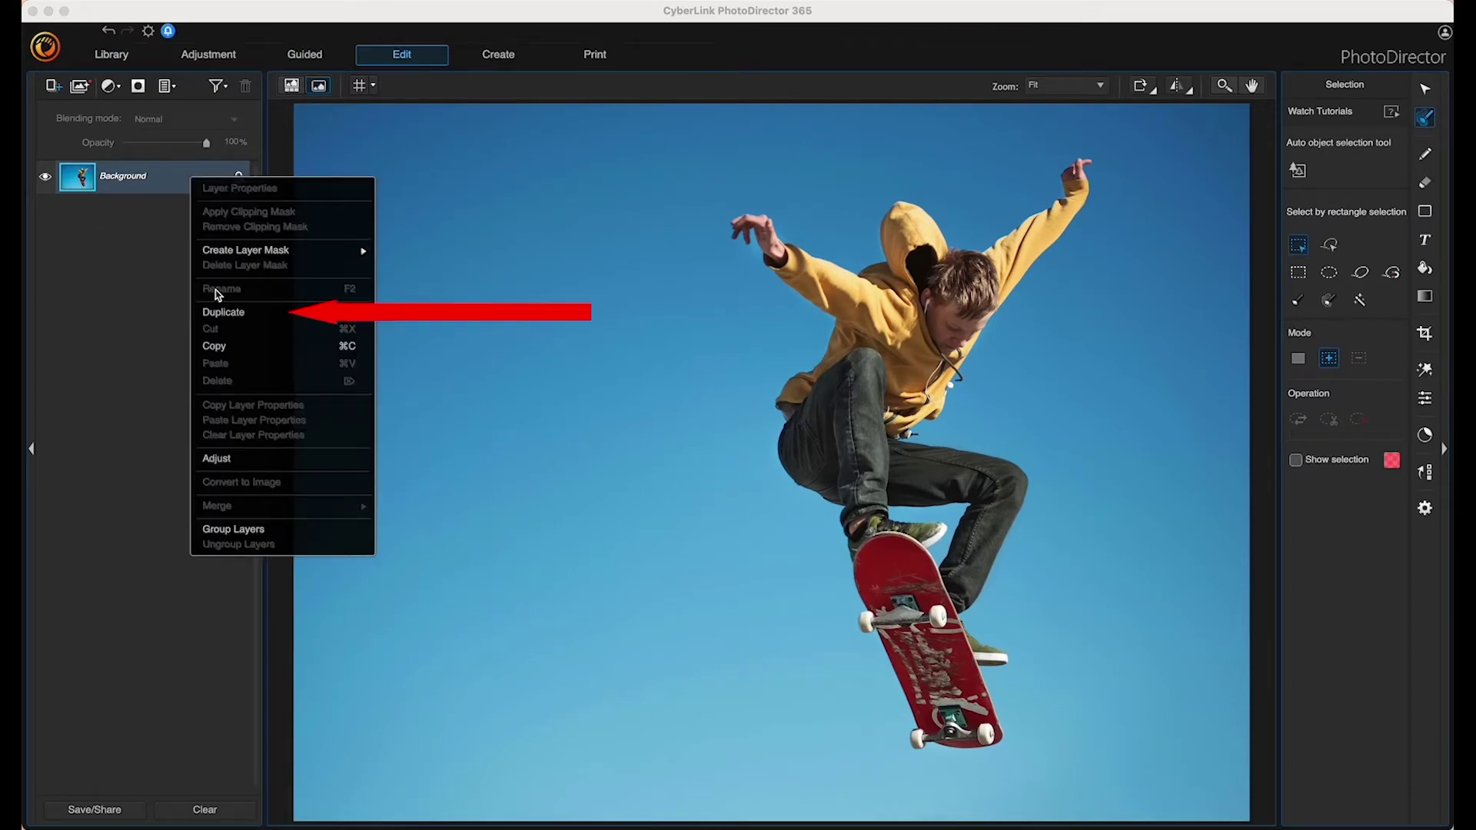
click(214, 311)
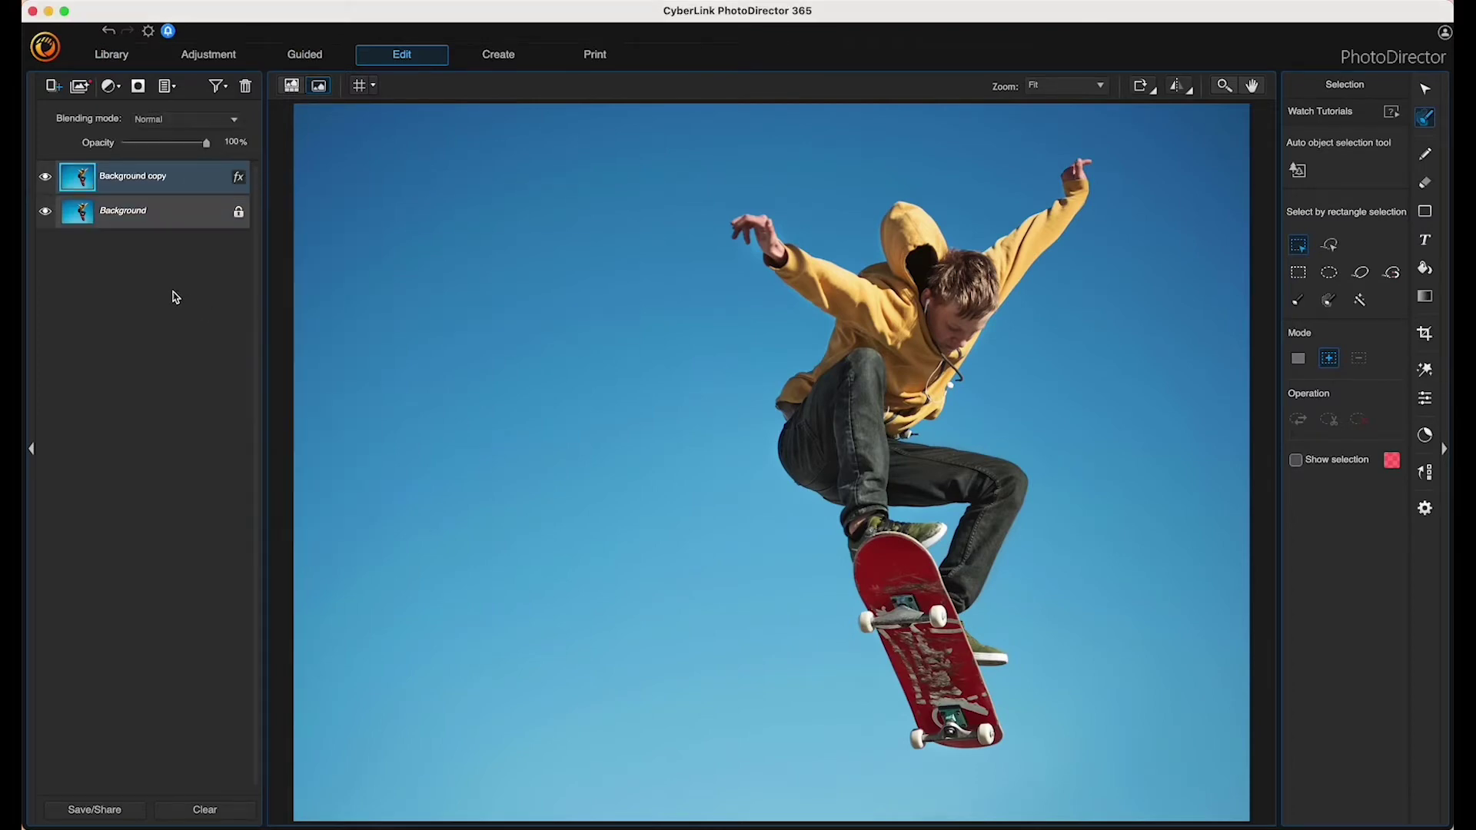
click(45, 212)
click(136, 184)
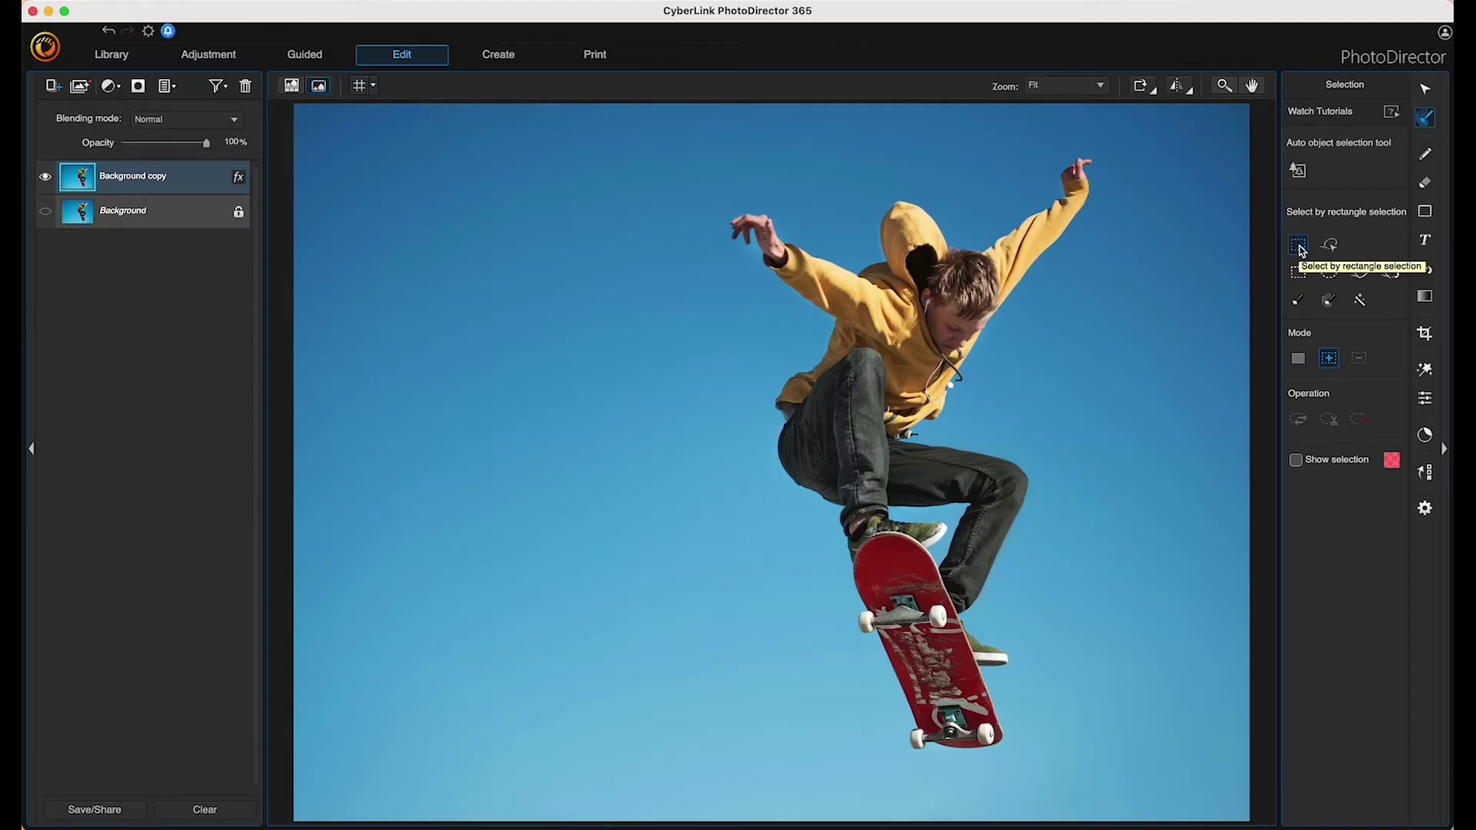
- Auto-select the skateboarder, clear it, then draw a rectangle selection box around him
click(1300, 171)
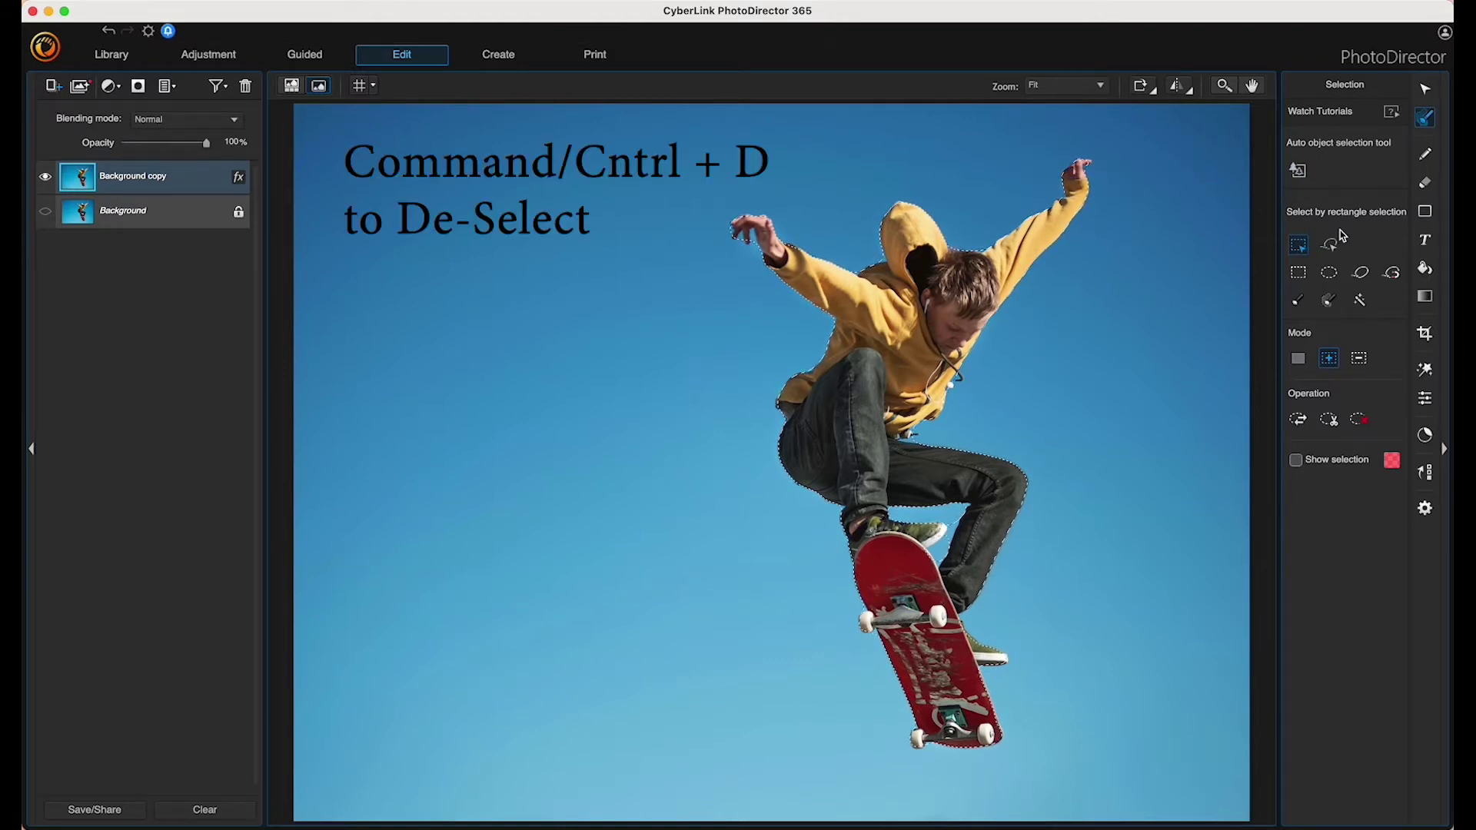
key(super+d)
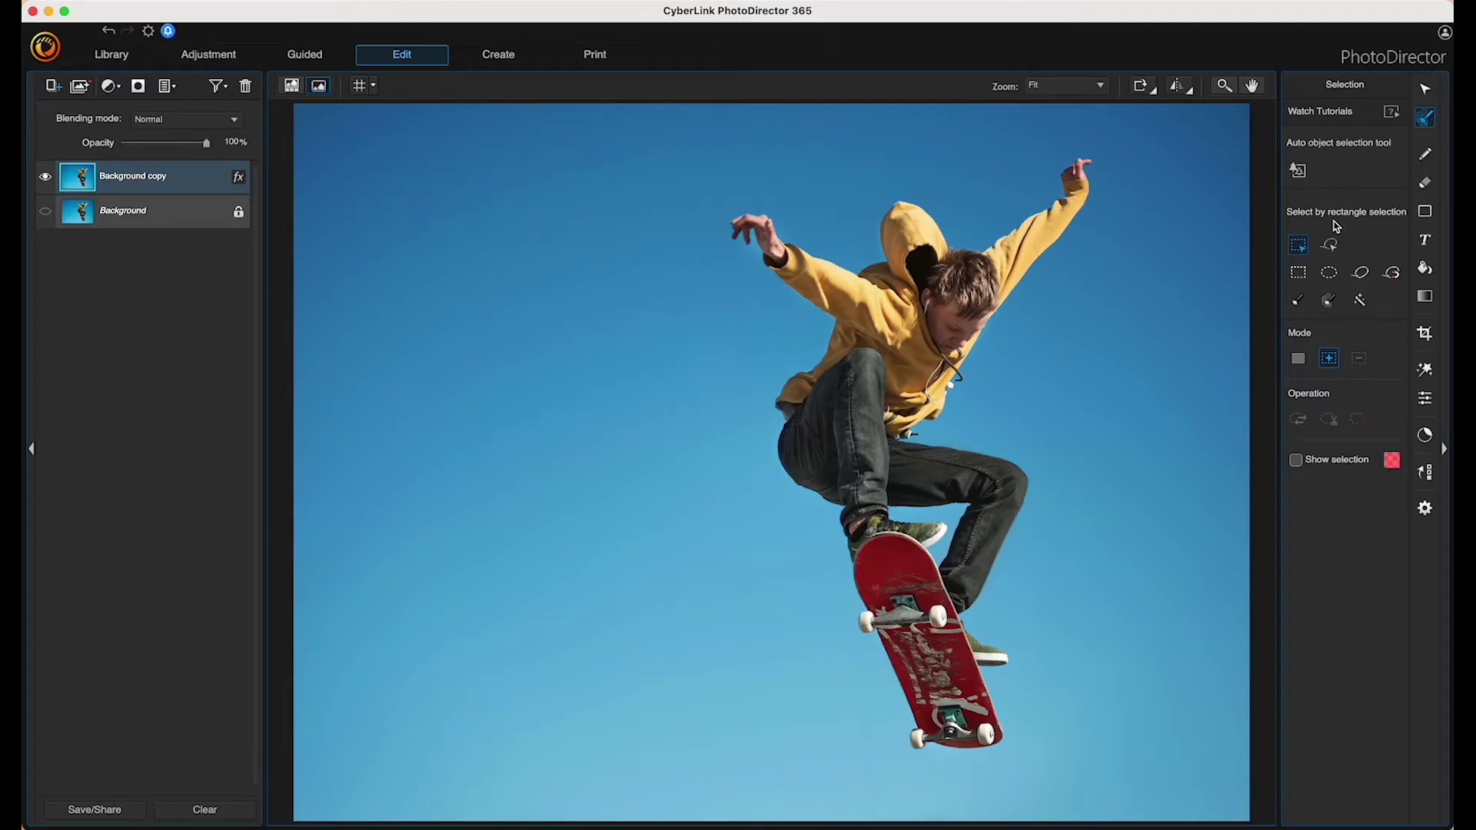
click(1299, 246)
drag(692, 139, 1107, 784)
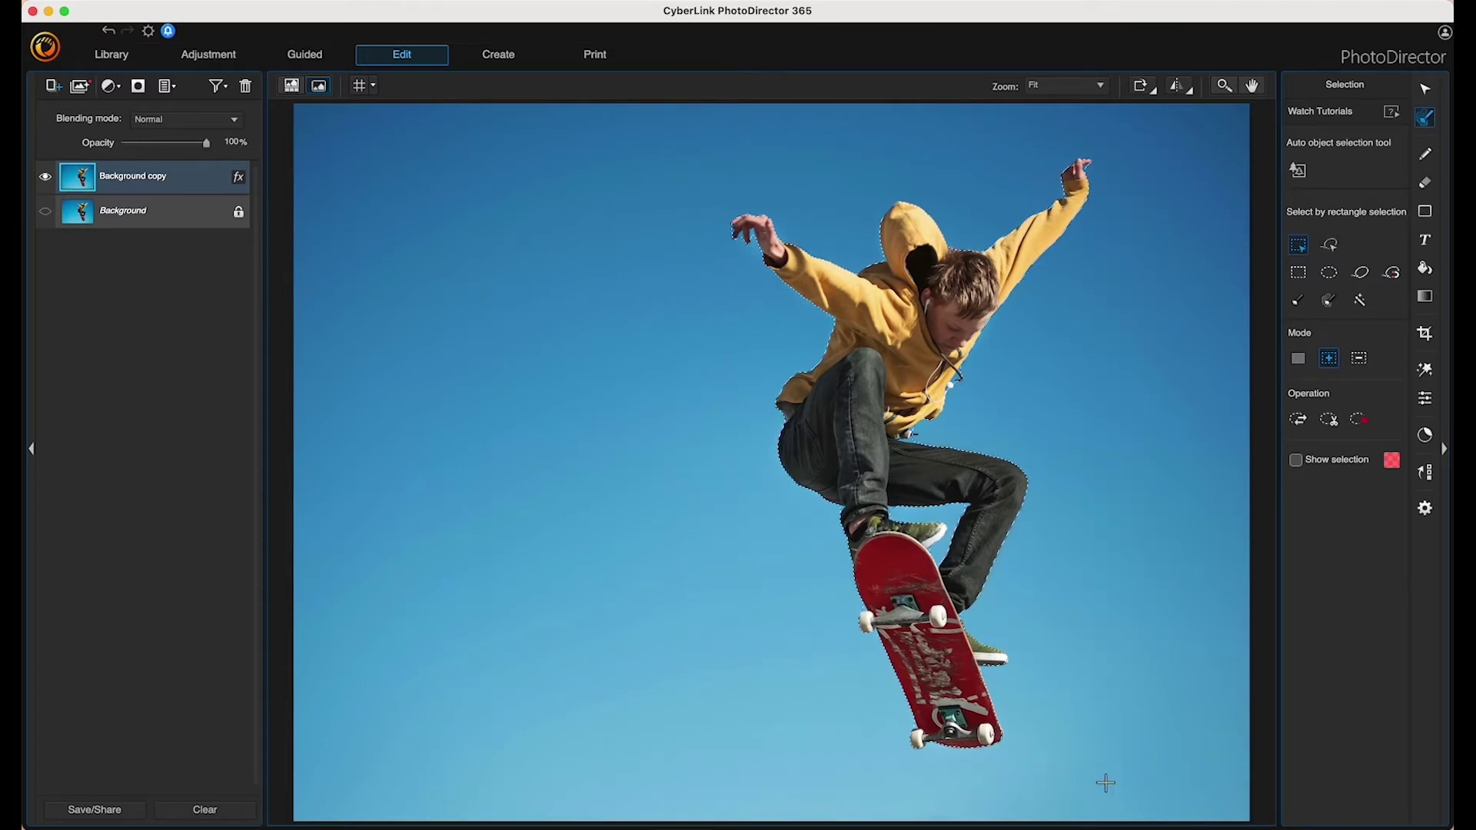
- Refine the selection edge along the raised arm and hoodie with a 9.1 brush, then apply it
click(1300, 302)
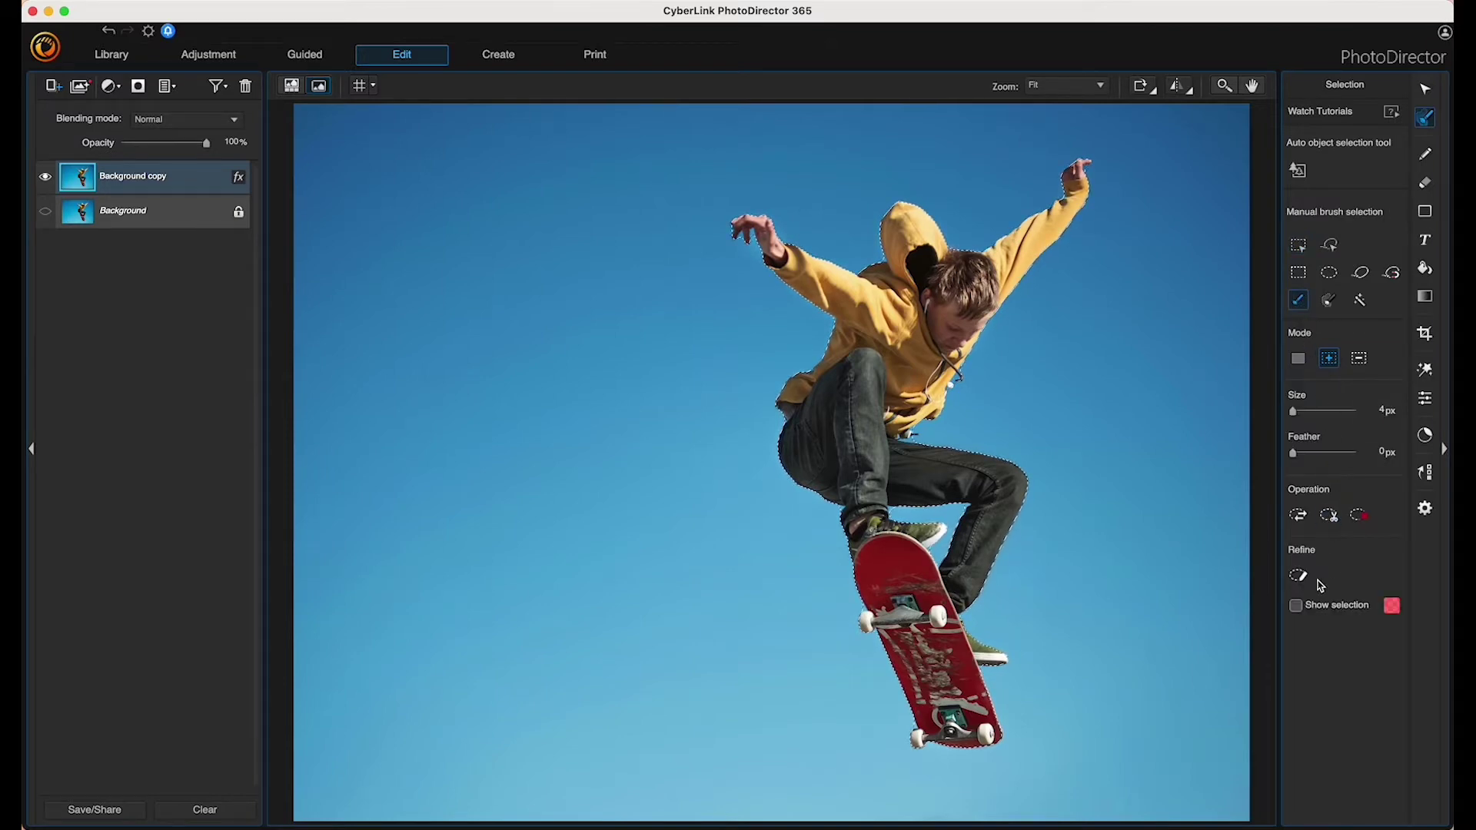
click(1299, 577)
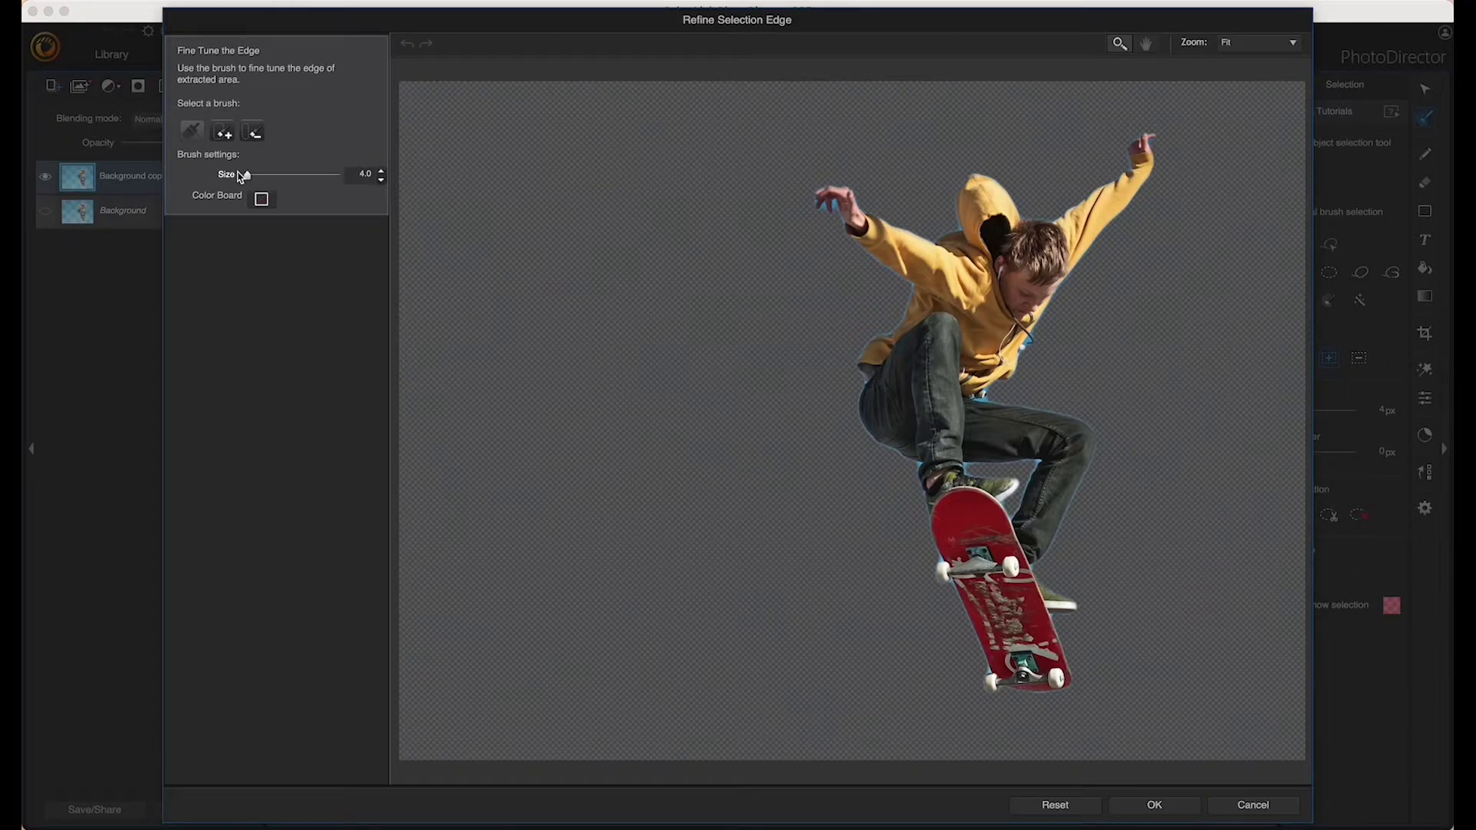
drag(241, 177, 252, 176)
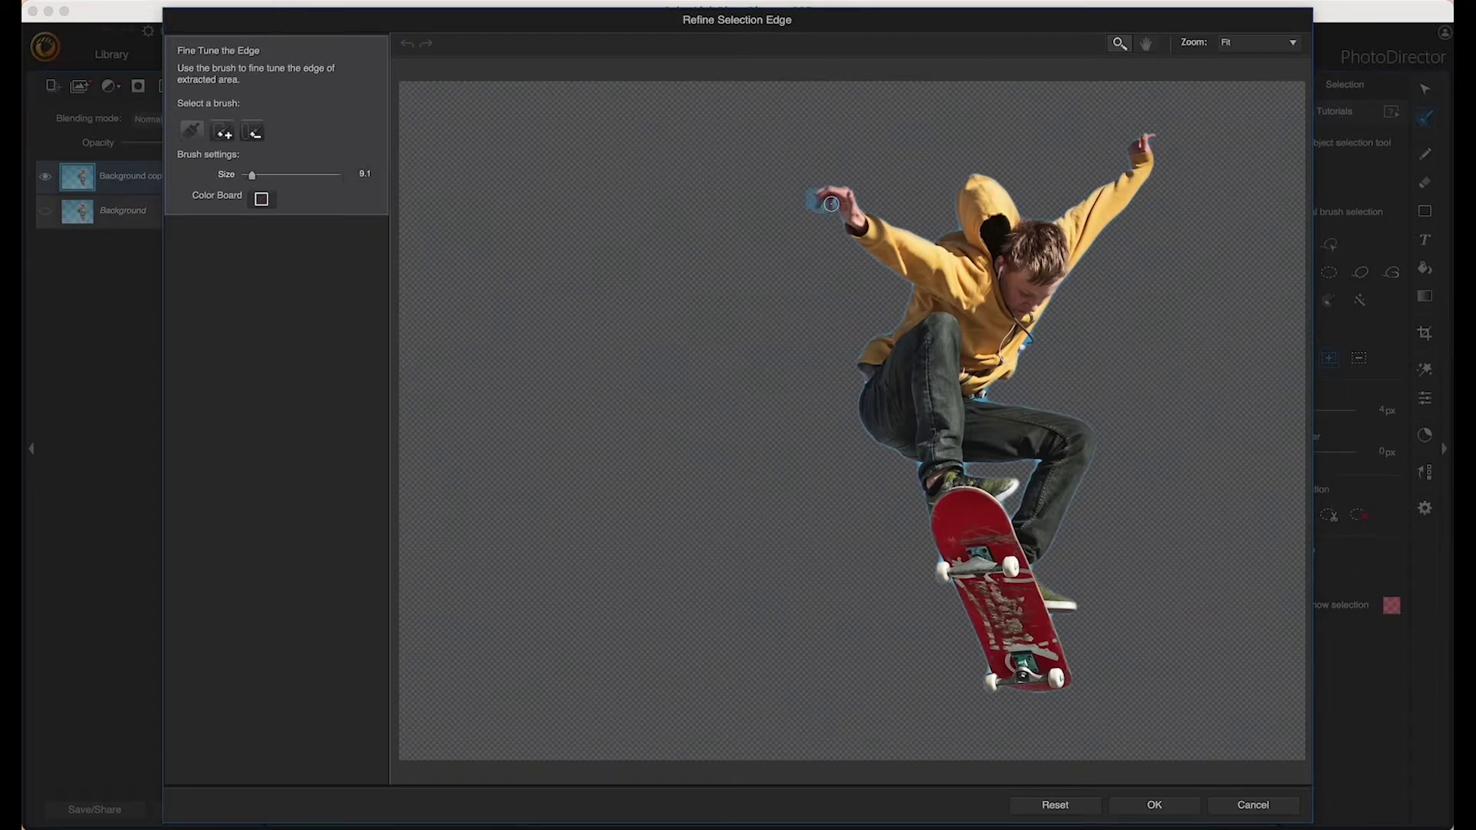
mouse_move(831, 204)
mouse_down()
mouse_move(916, 293)
mouse_move(863, 343)
mouse_move(859, 402)
mouse_move(873, 439)
mouse_move(921, 466)
mouse_move(934, 556)
mouse_up()
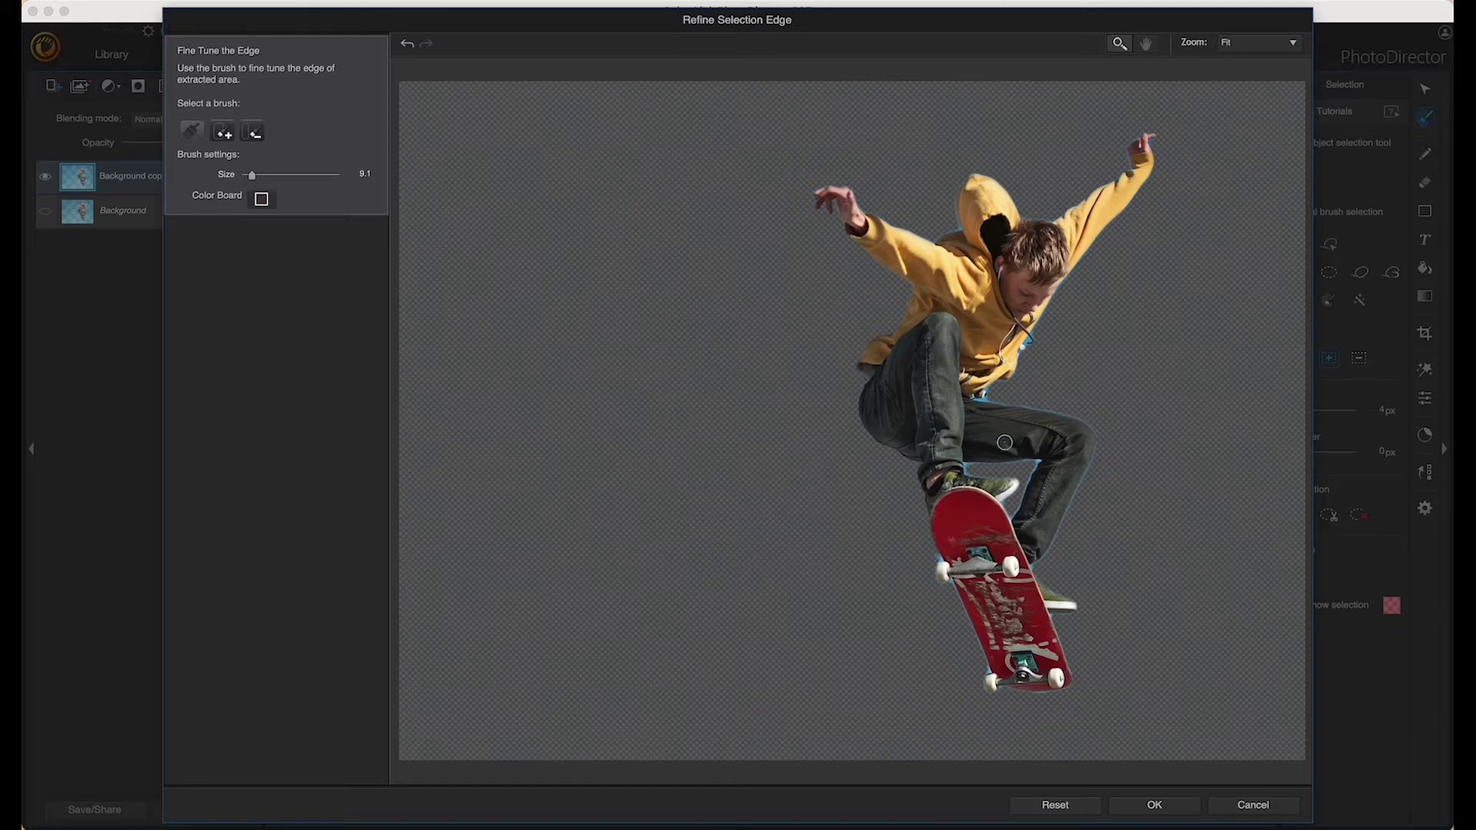
mouse_move(1059, 294)
mouse_down()
mouse_move(978, 396)
mouse_move(1084, 429)
mouse_up()
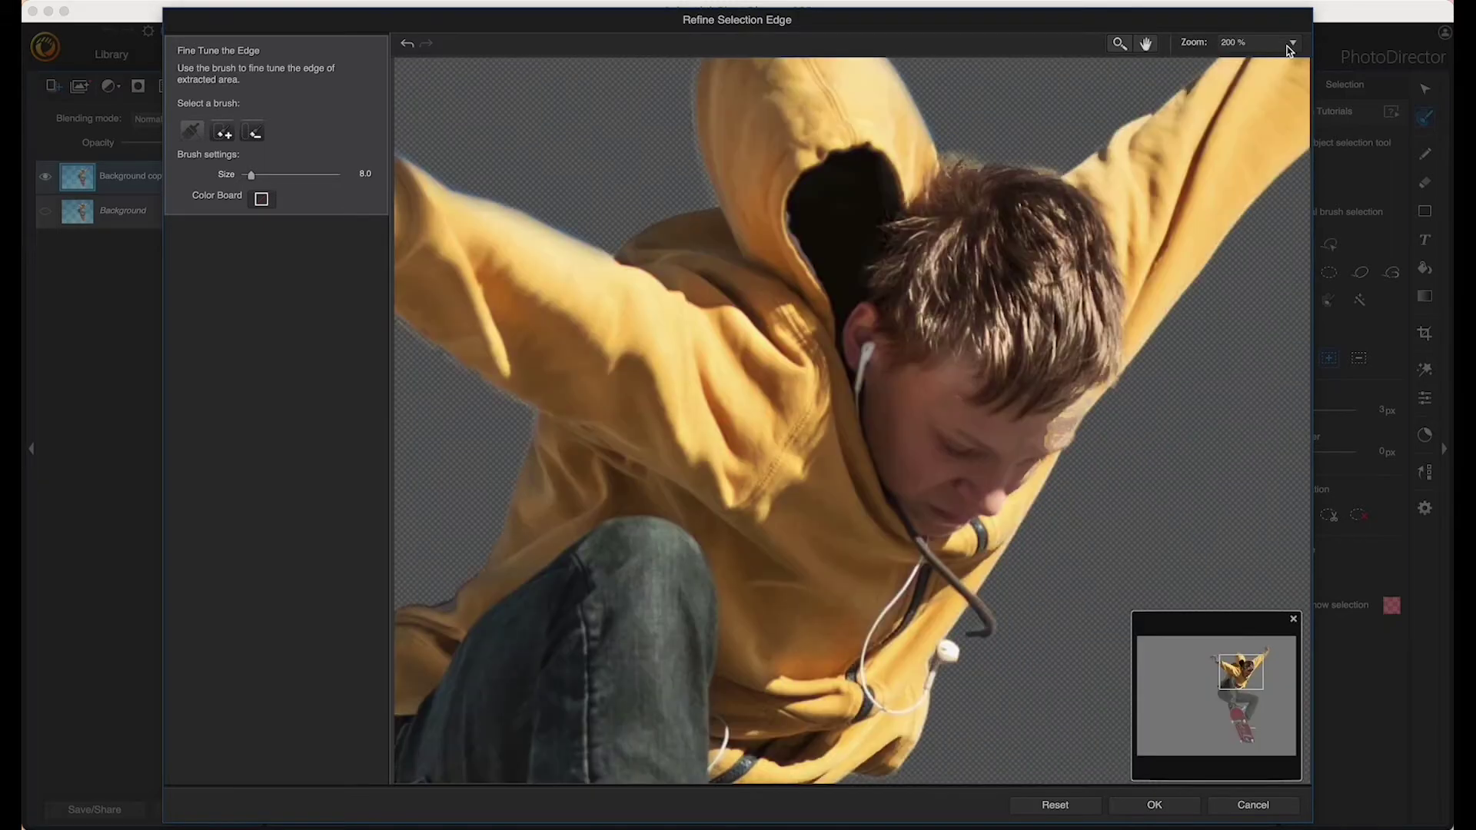
click(1290, 46)
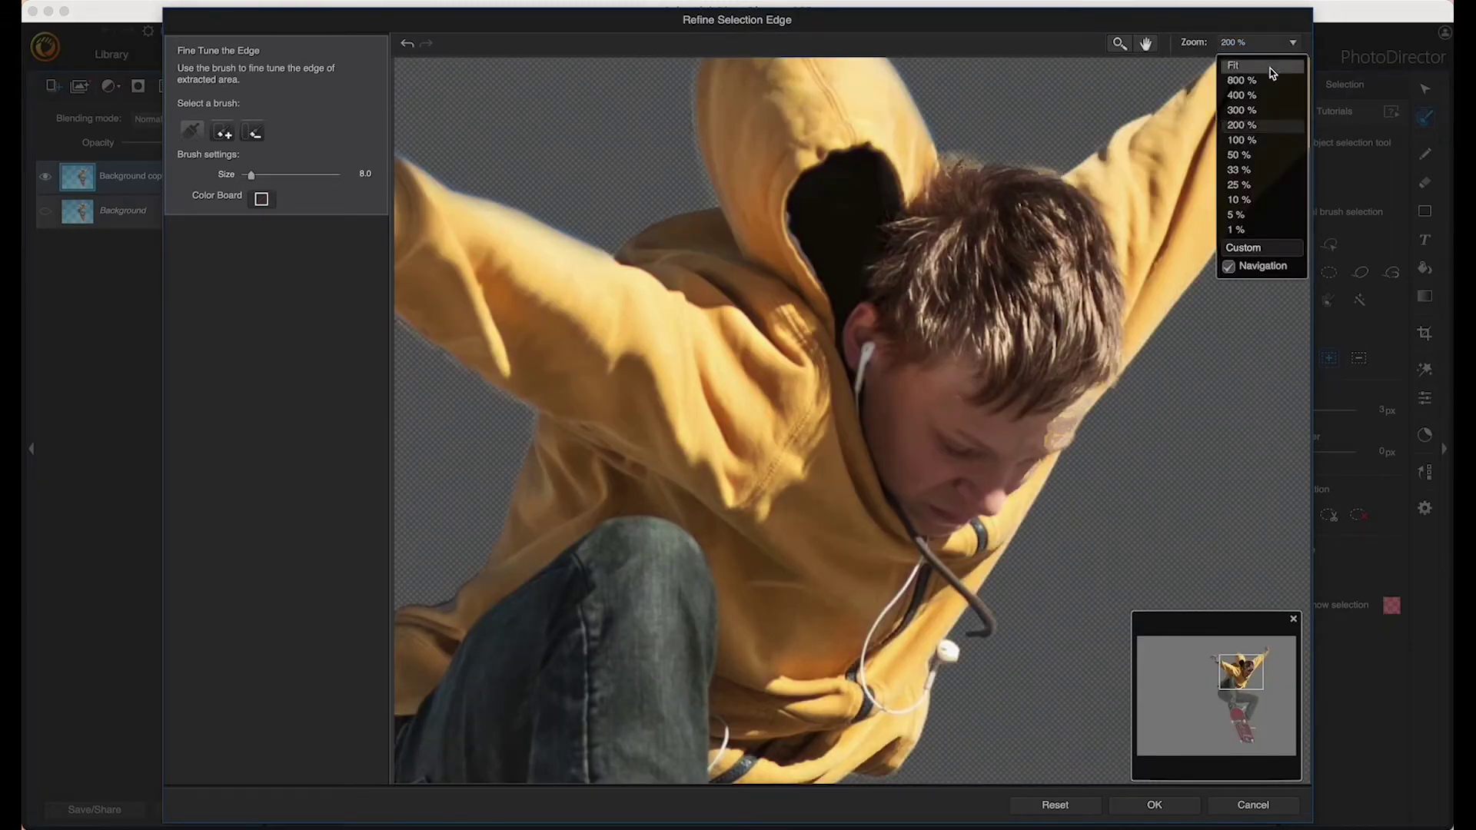
click(1270, 67)
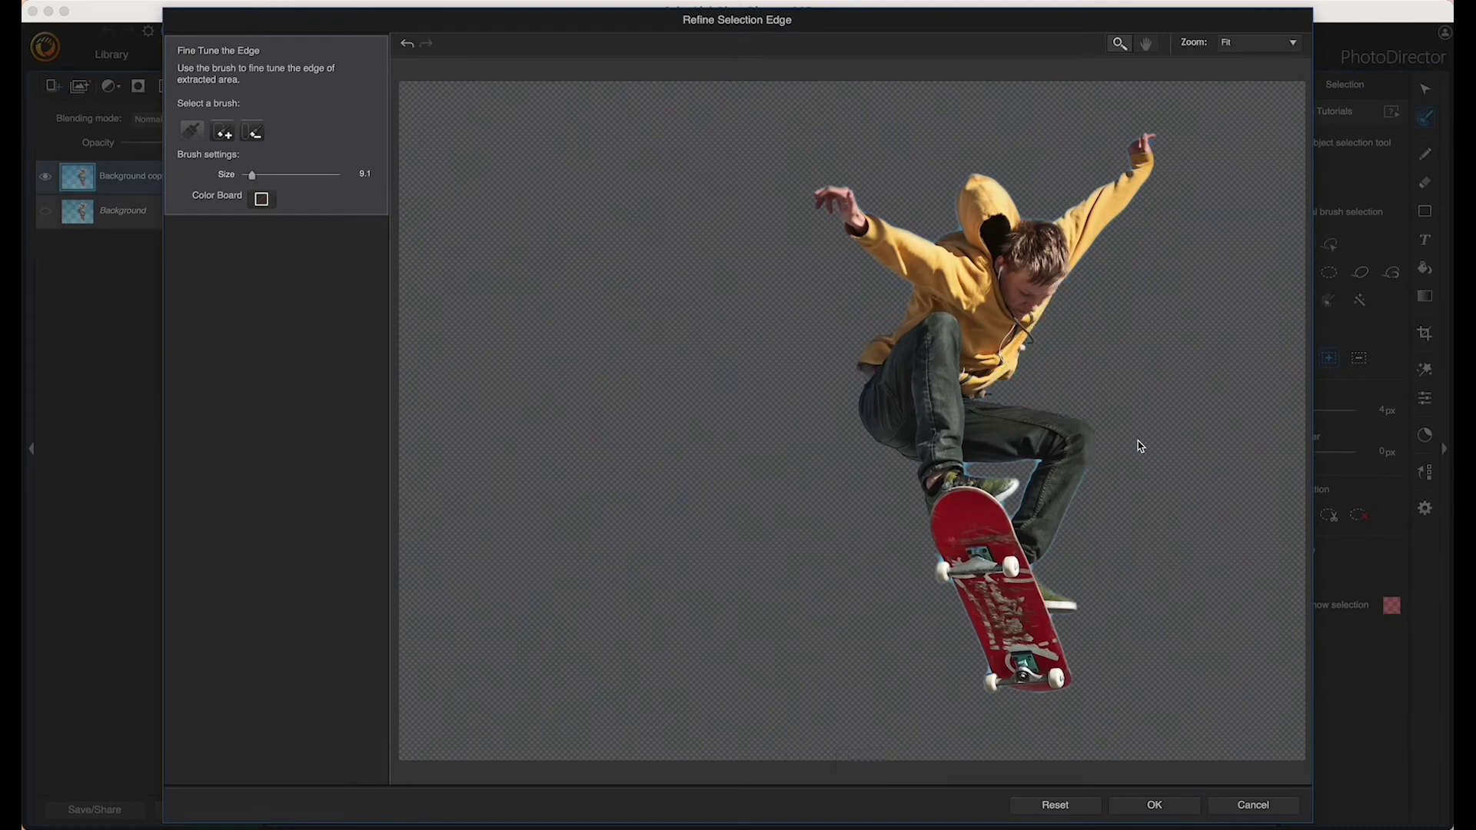
scroll(1114, 291, up, 4)
scroll(1115, 292, down, 2)
click(1166, 808)
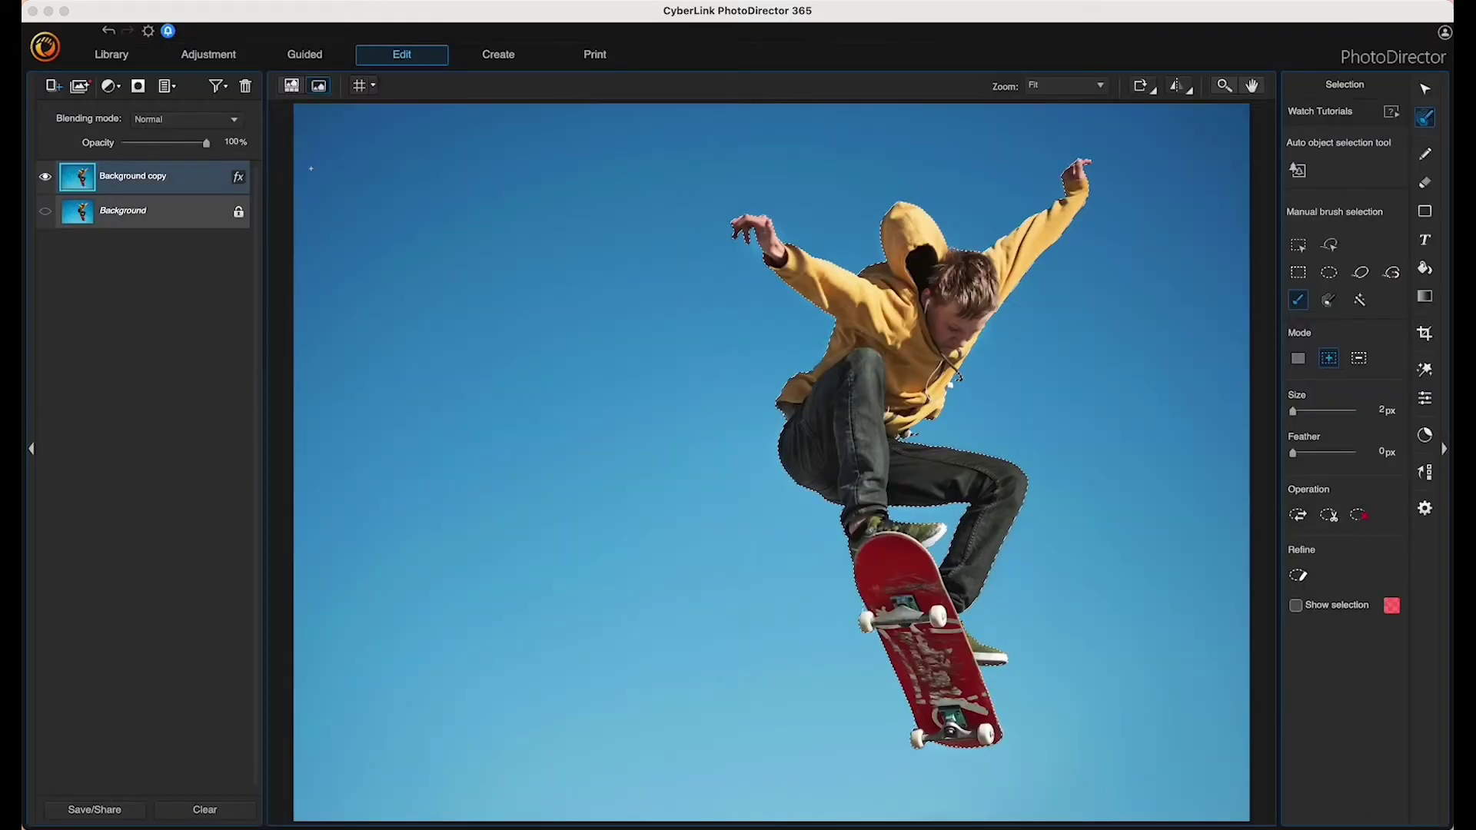
- Add a layer mask to Background copy so only the skateboarder remains, then deselect
click(139, 87)
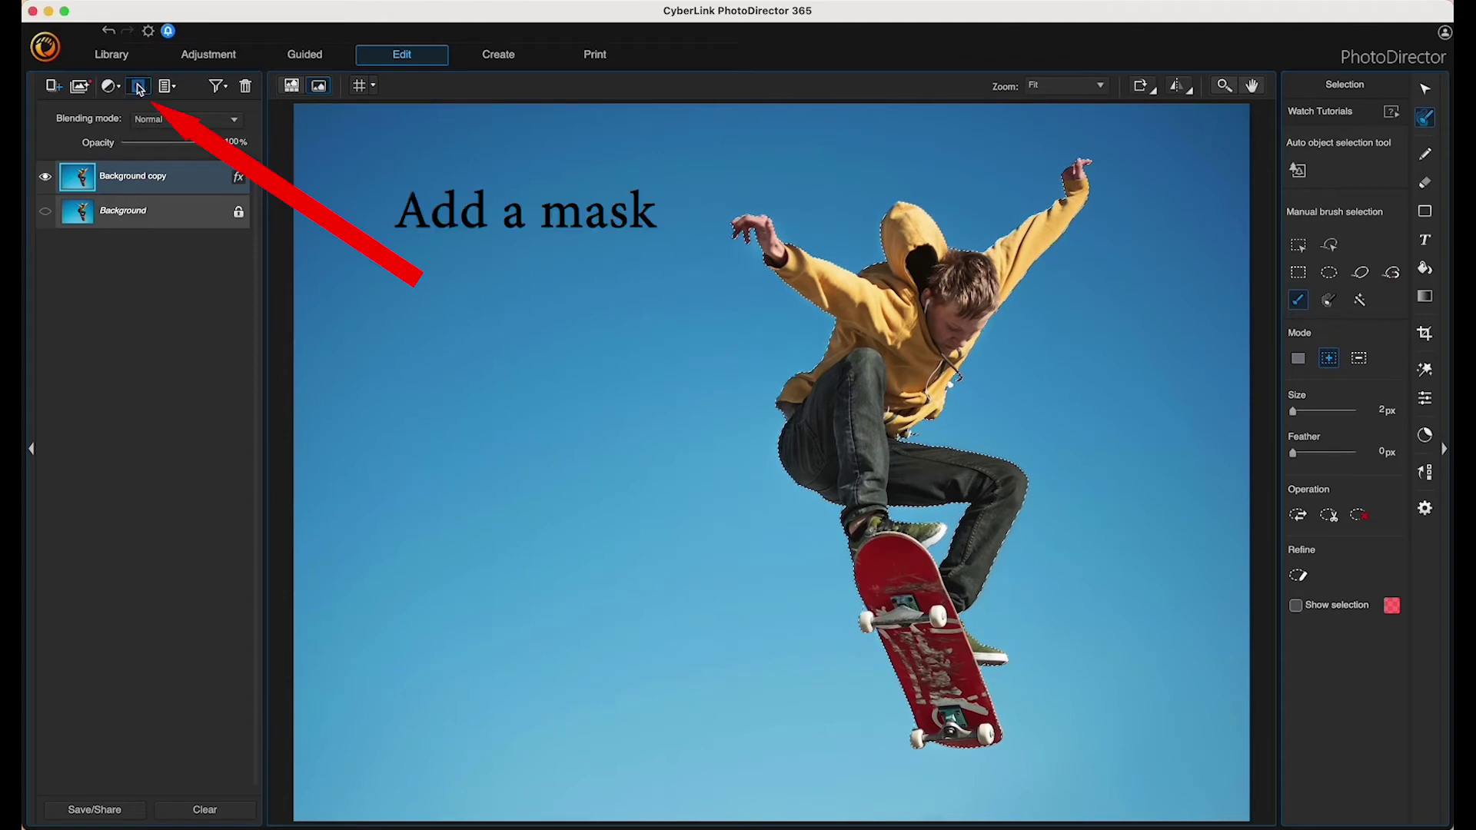
click(139, 87)
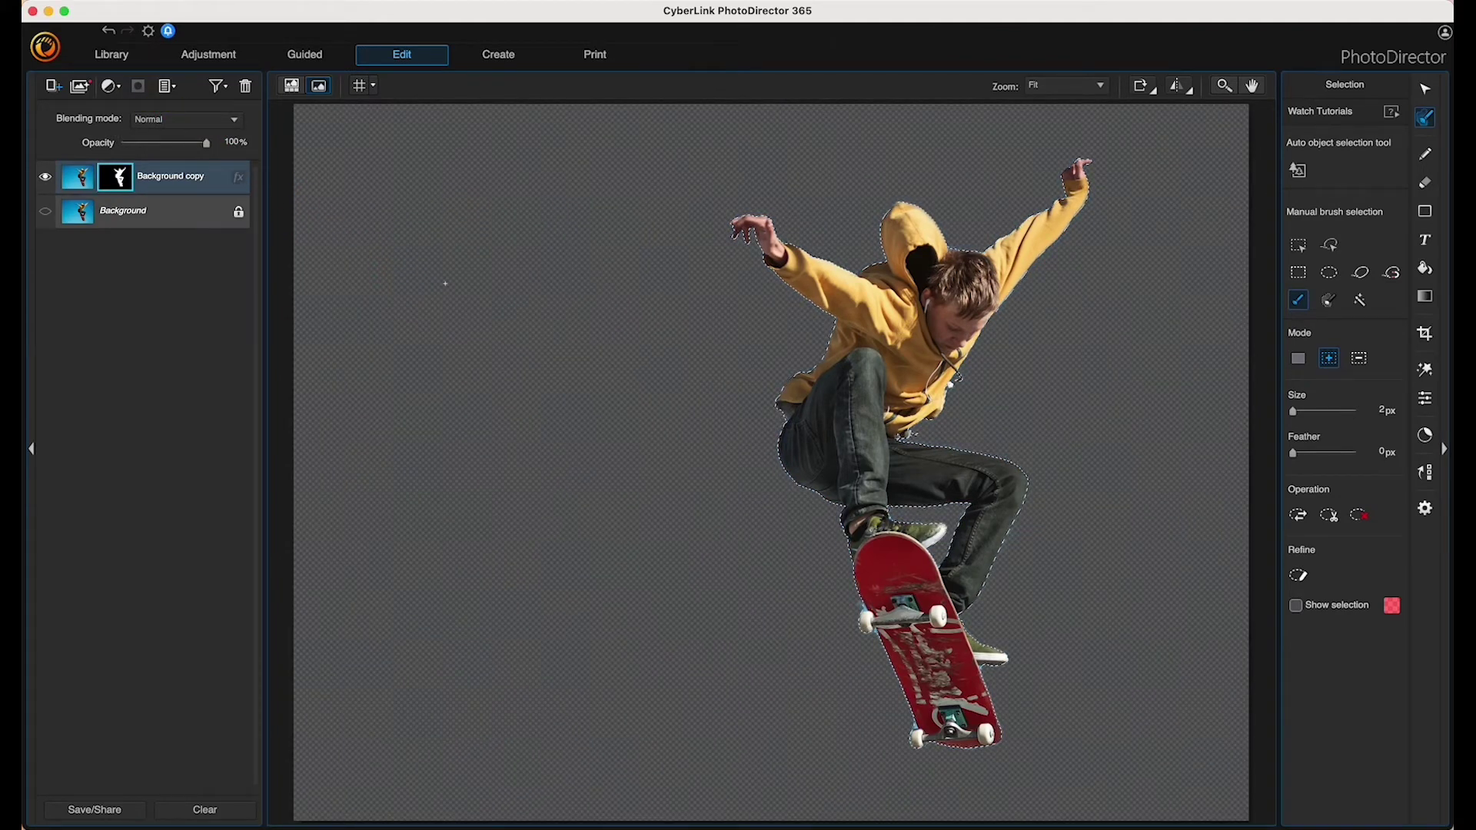
key(super+d)
- Zoom in to 200% on the skateboard to inspect it closely
click(1224, 85)
click(1021, 251)
click(950, 318)
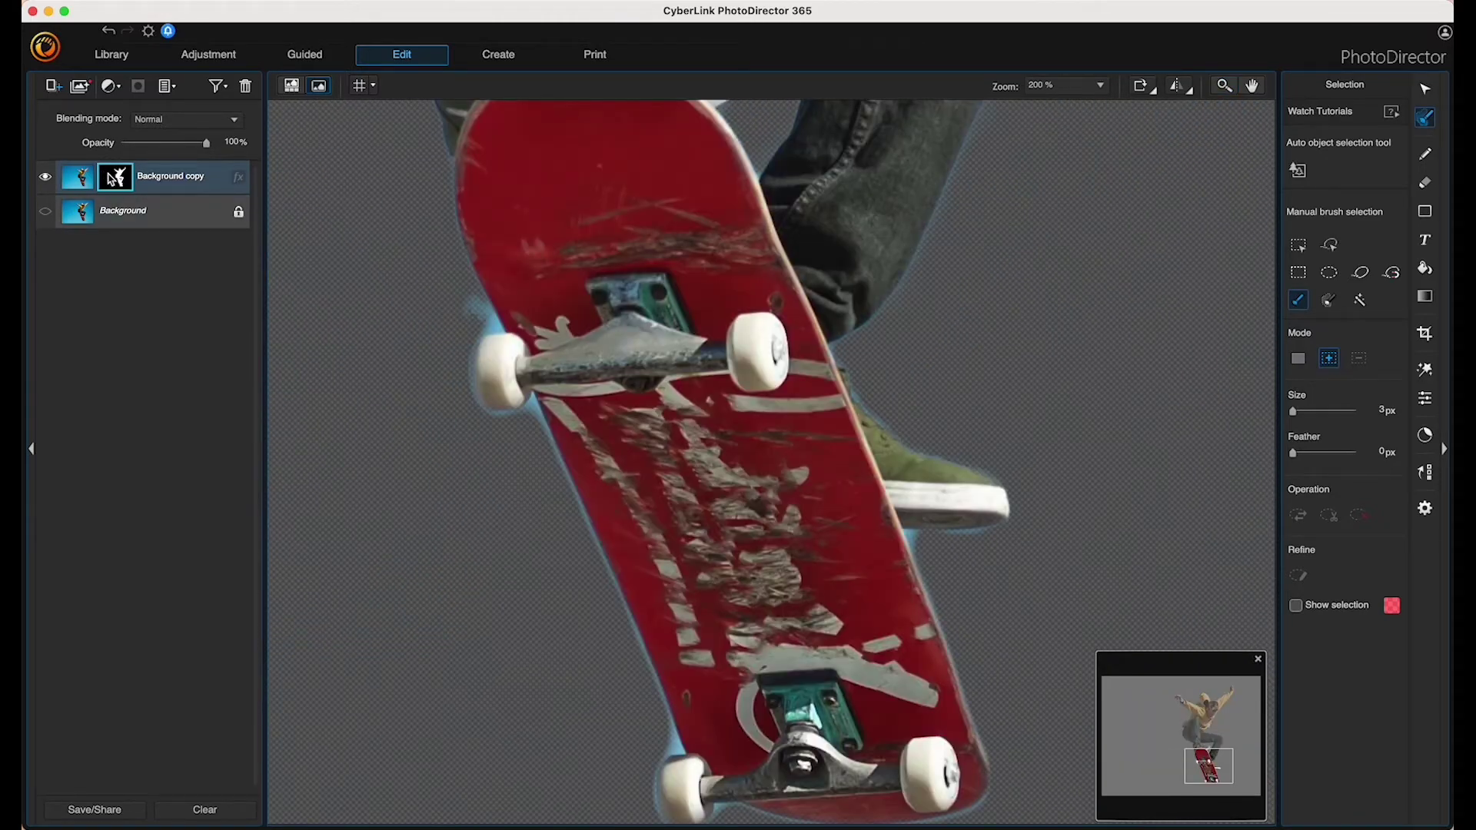
- Choose the Pen tool in black and adjust its brush size, ending at 10 px
click(1428, 156)
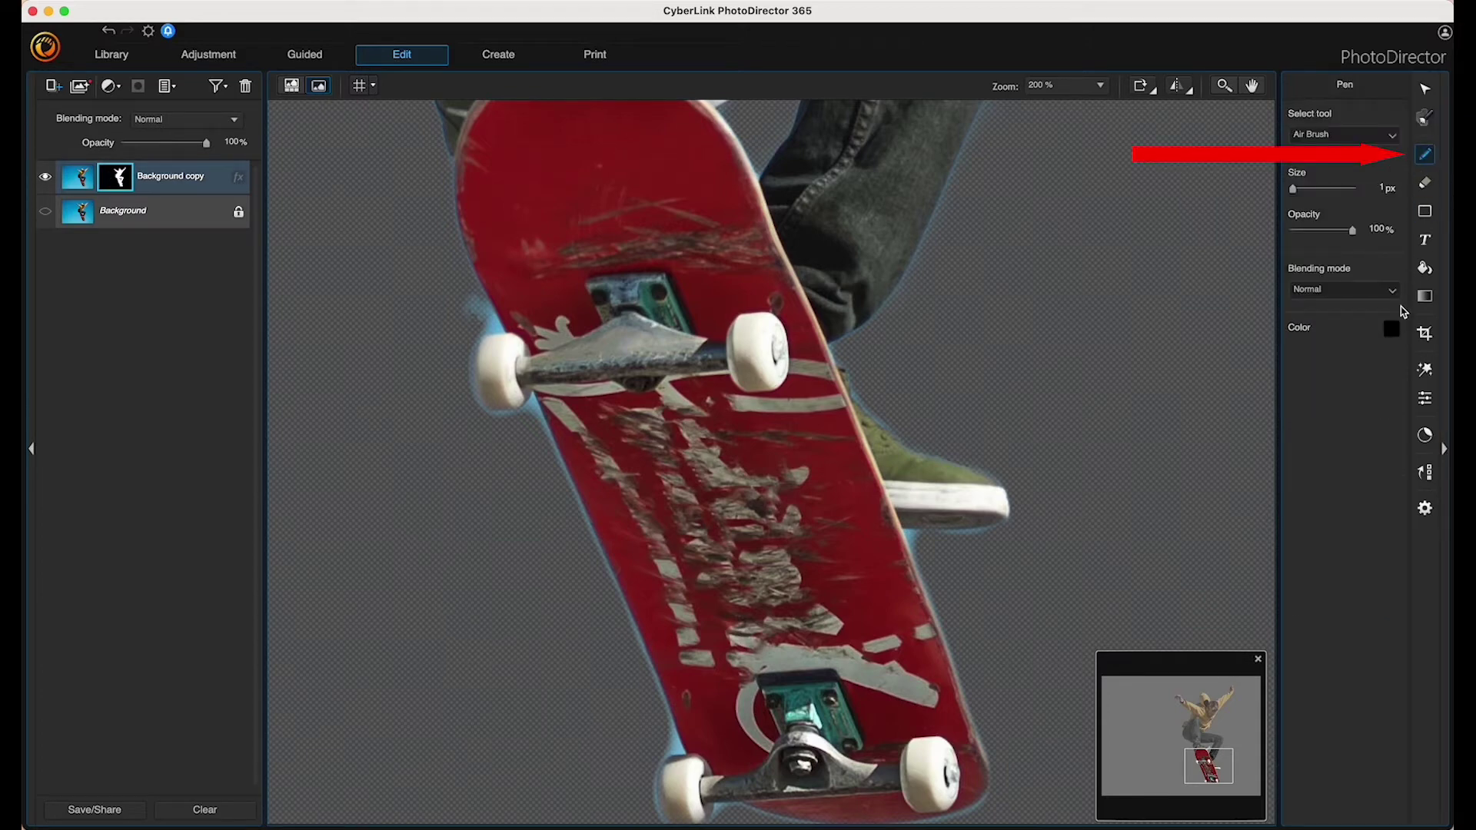
click(1399, 334)
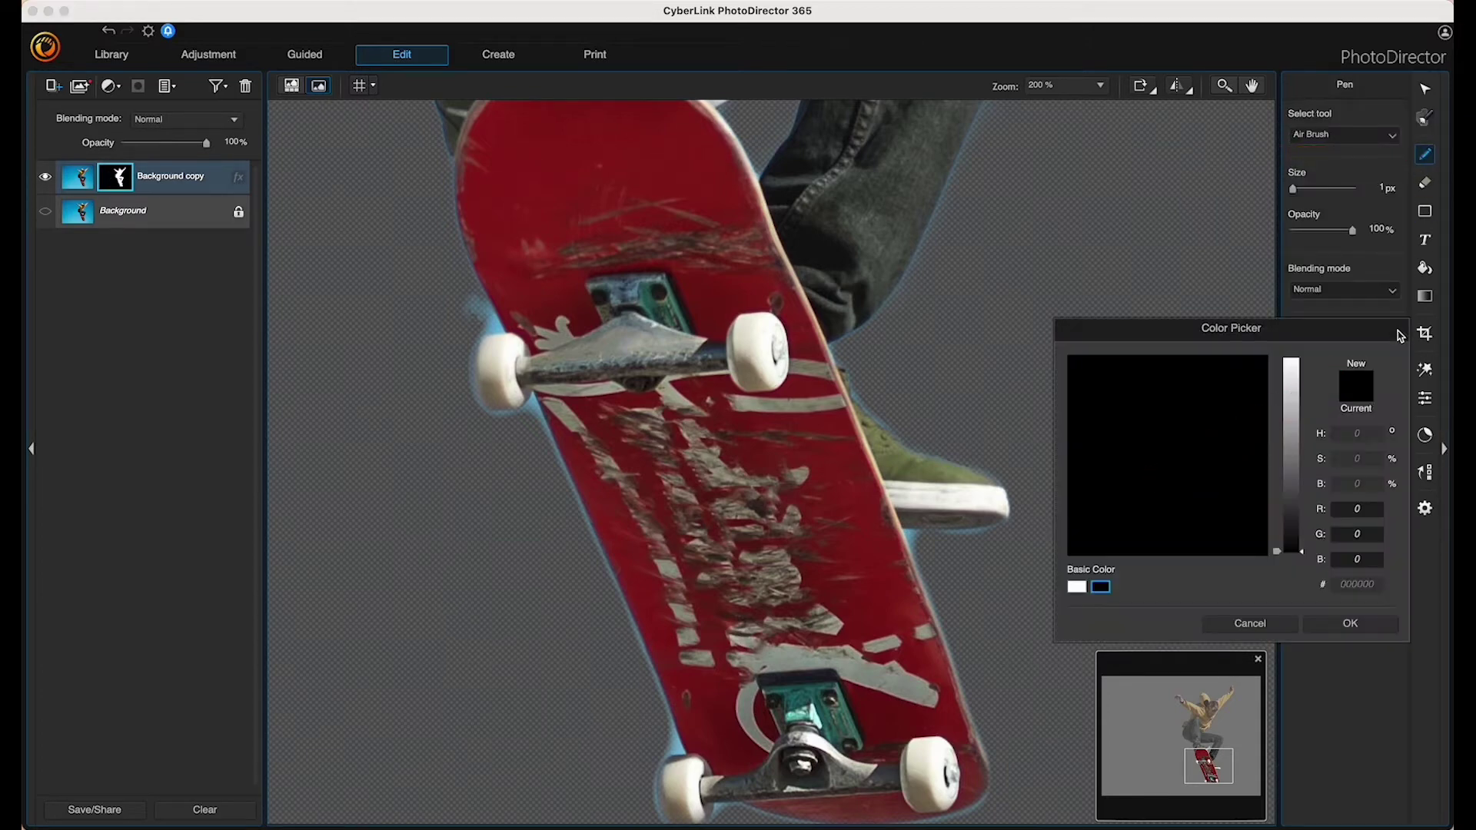
click(1346, 624)
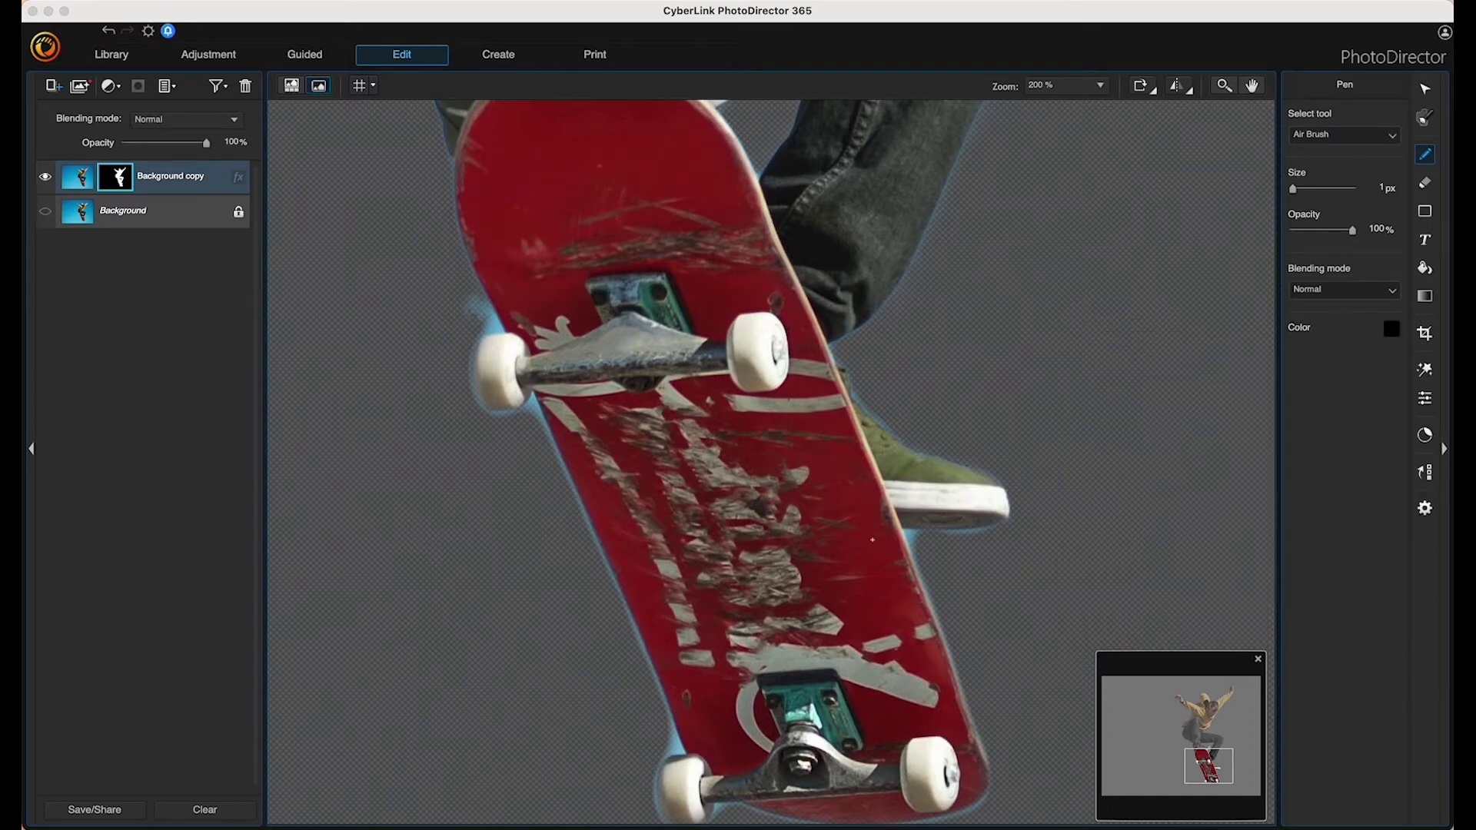
key(bracketright)
key(bracketright)
key(bracketright)
key(bracketright)
key(bracketright)
key(bracketright)
key(bracketright)
key(bracketright)
key(bracketright)
key(bracketleft)
key(bracketleft)
key(bracketleft)
key(bracketleft)
key(bracketleft)
key(bracketleft)
key(bracketright)
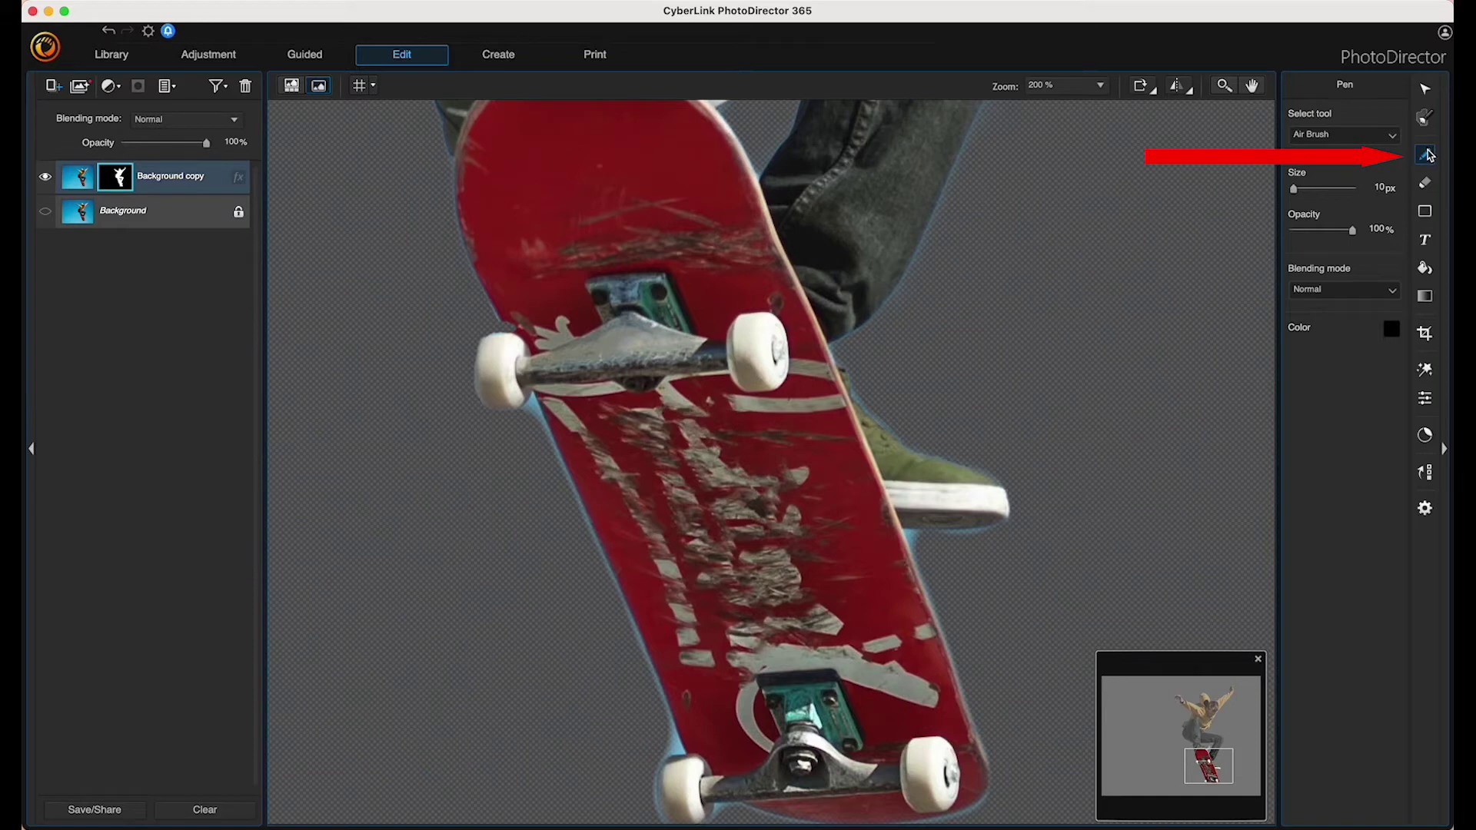
- Reselect the Pen tool and change its painting colour to white
click(1425, 90)
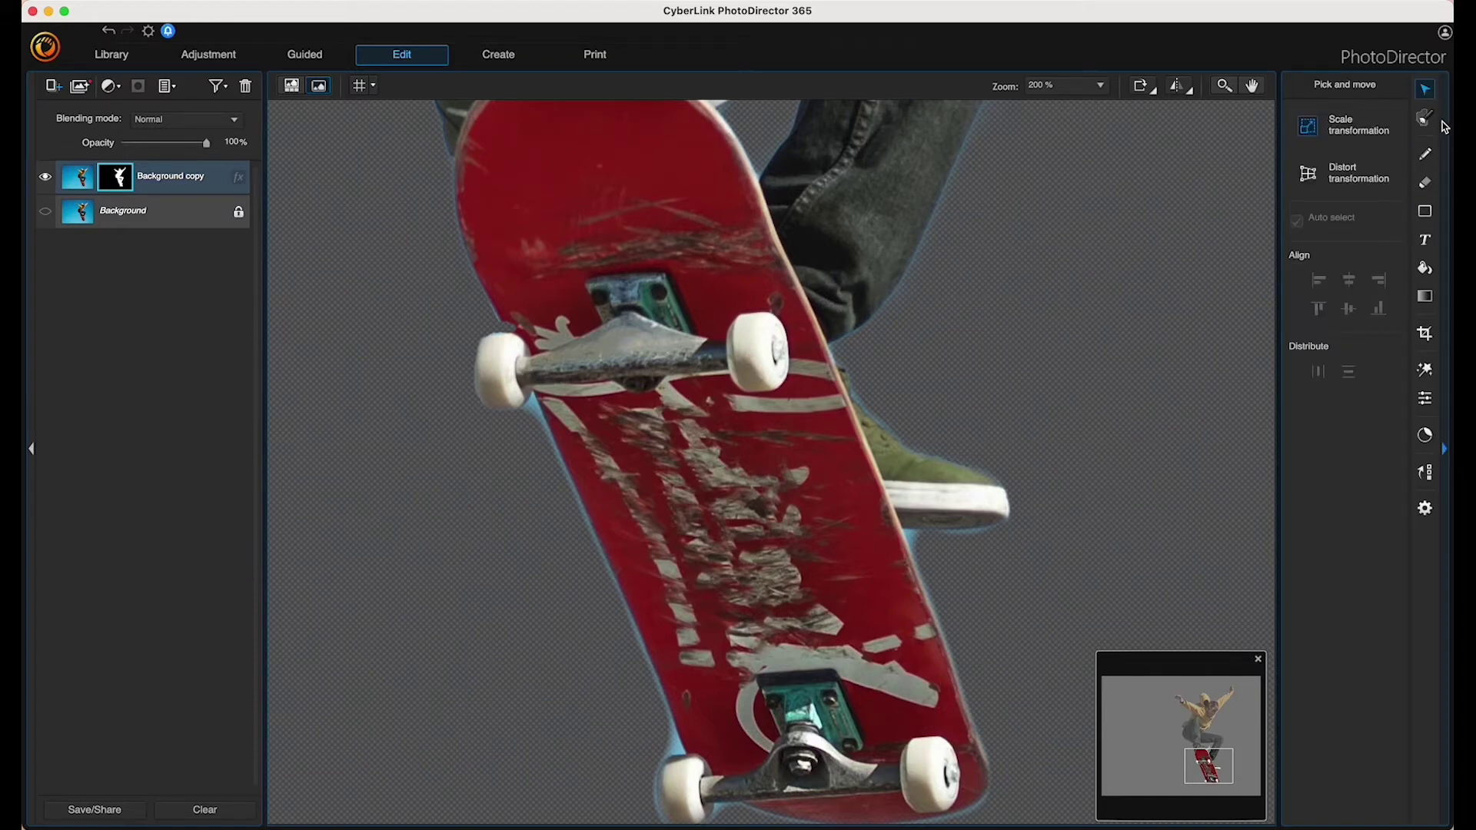
click(1424, 153)
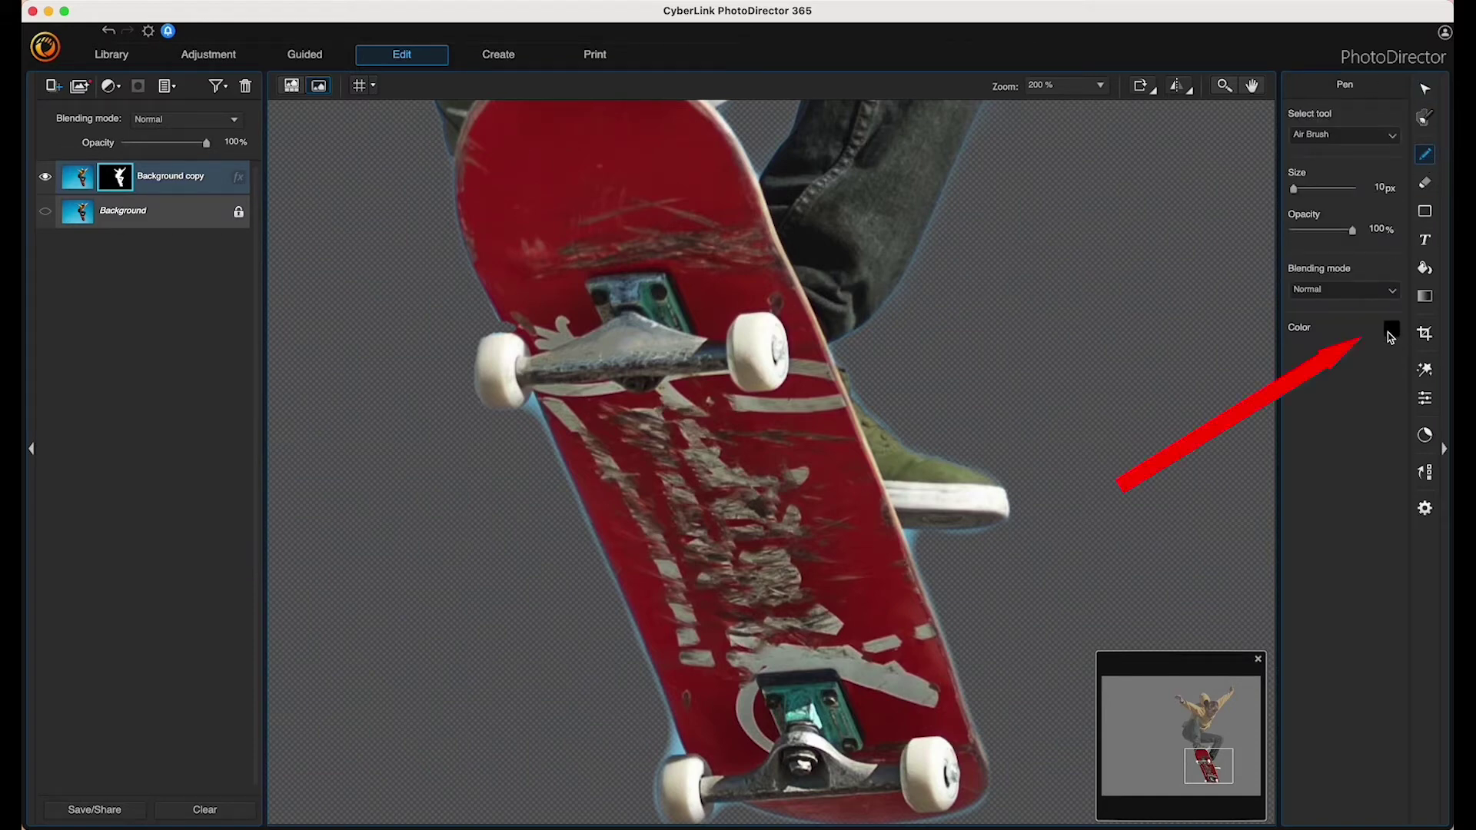
click(1391, 336)
click(1079, 590)
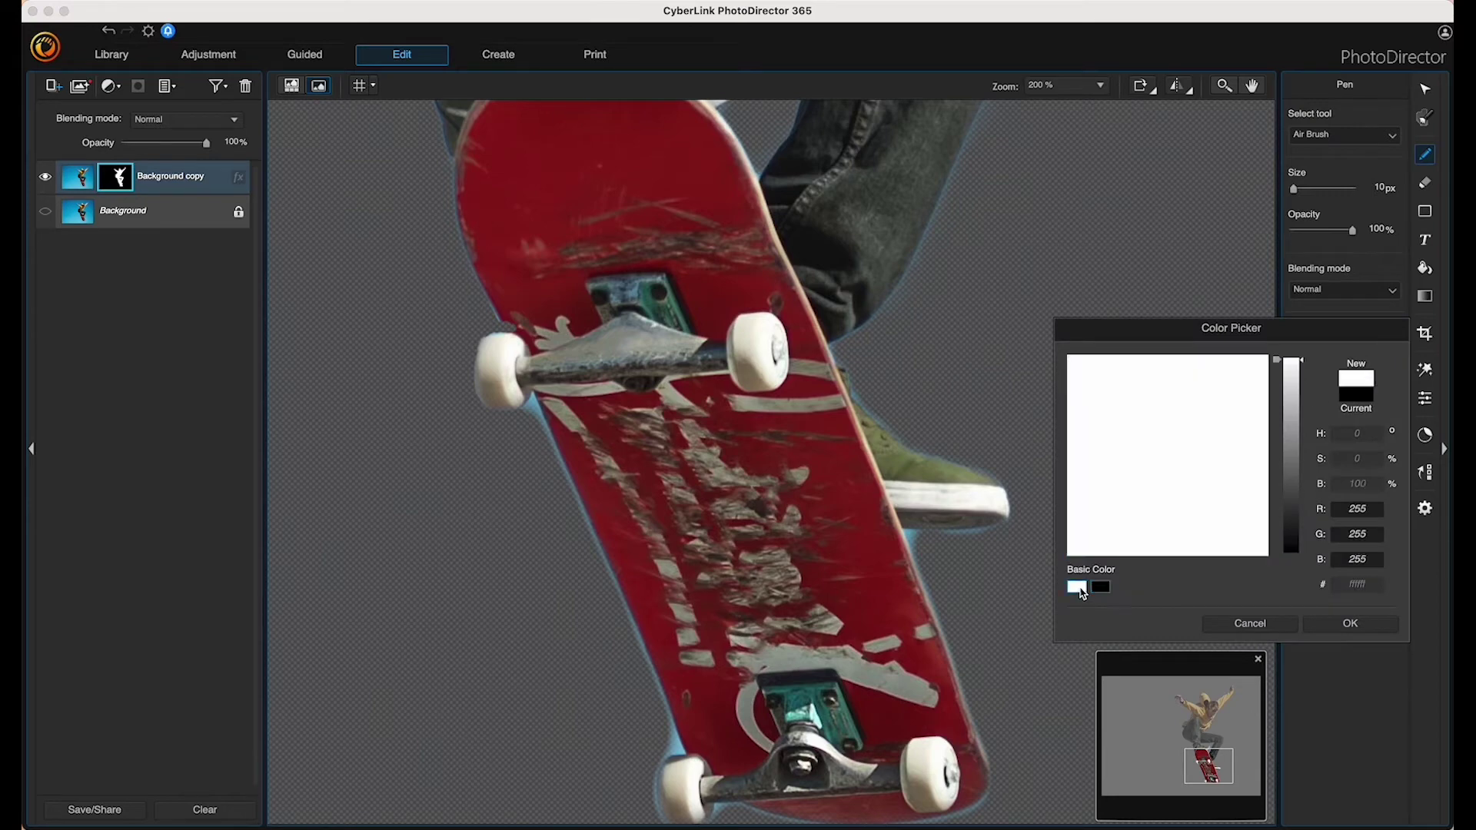
click(1351, 623)
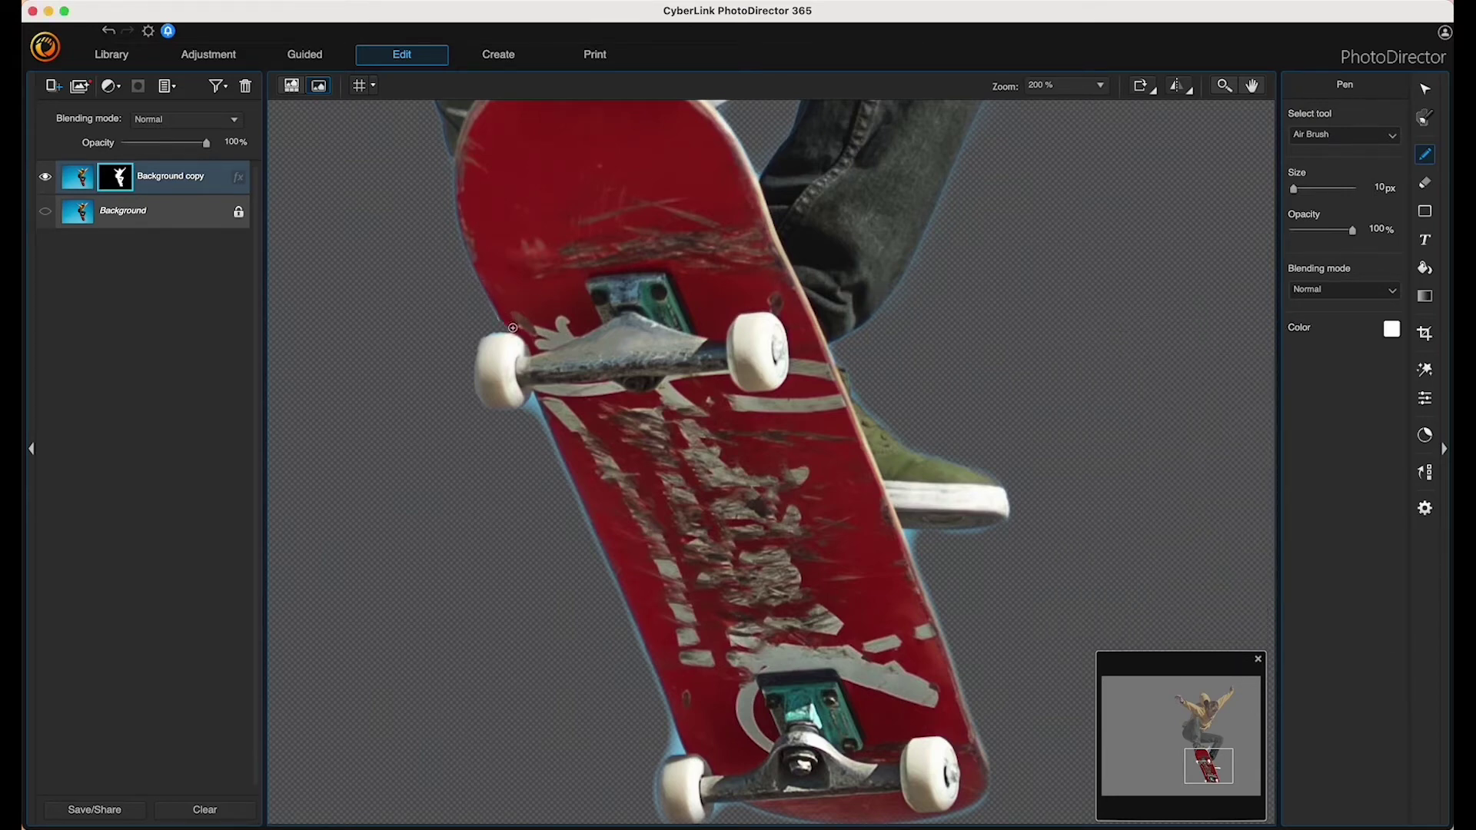
- Set the Pen colour back to black and shrink the pen to 6 px
click(1424, 89)
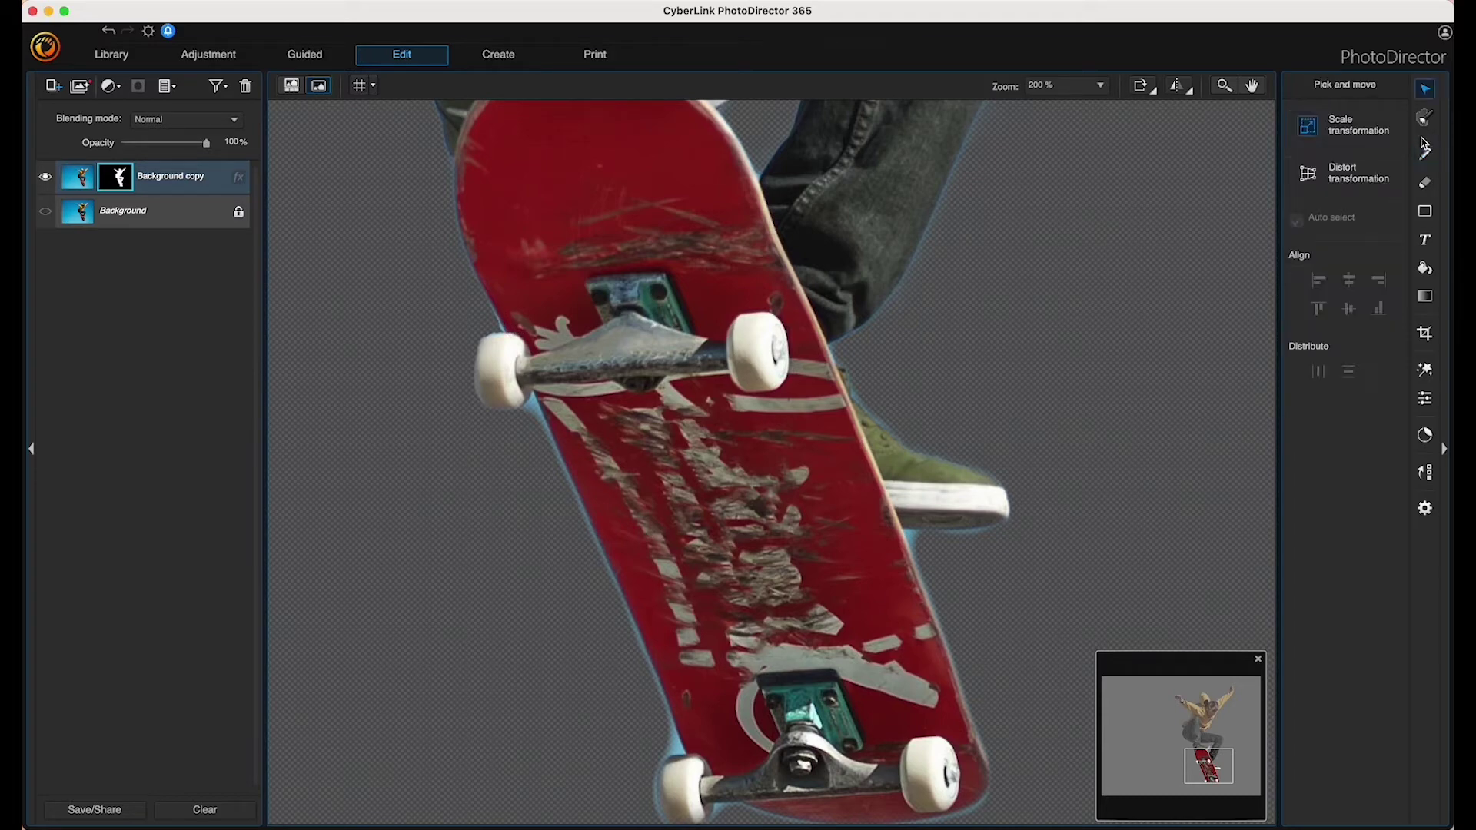
click(1425, 153)
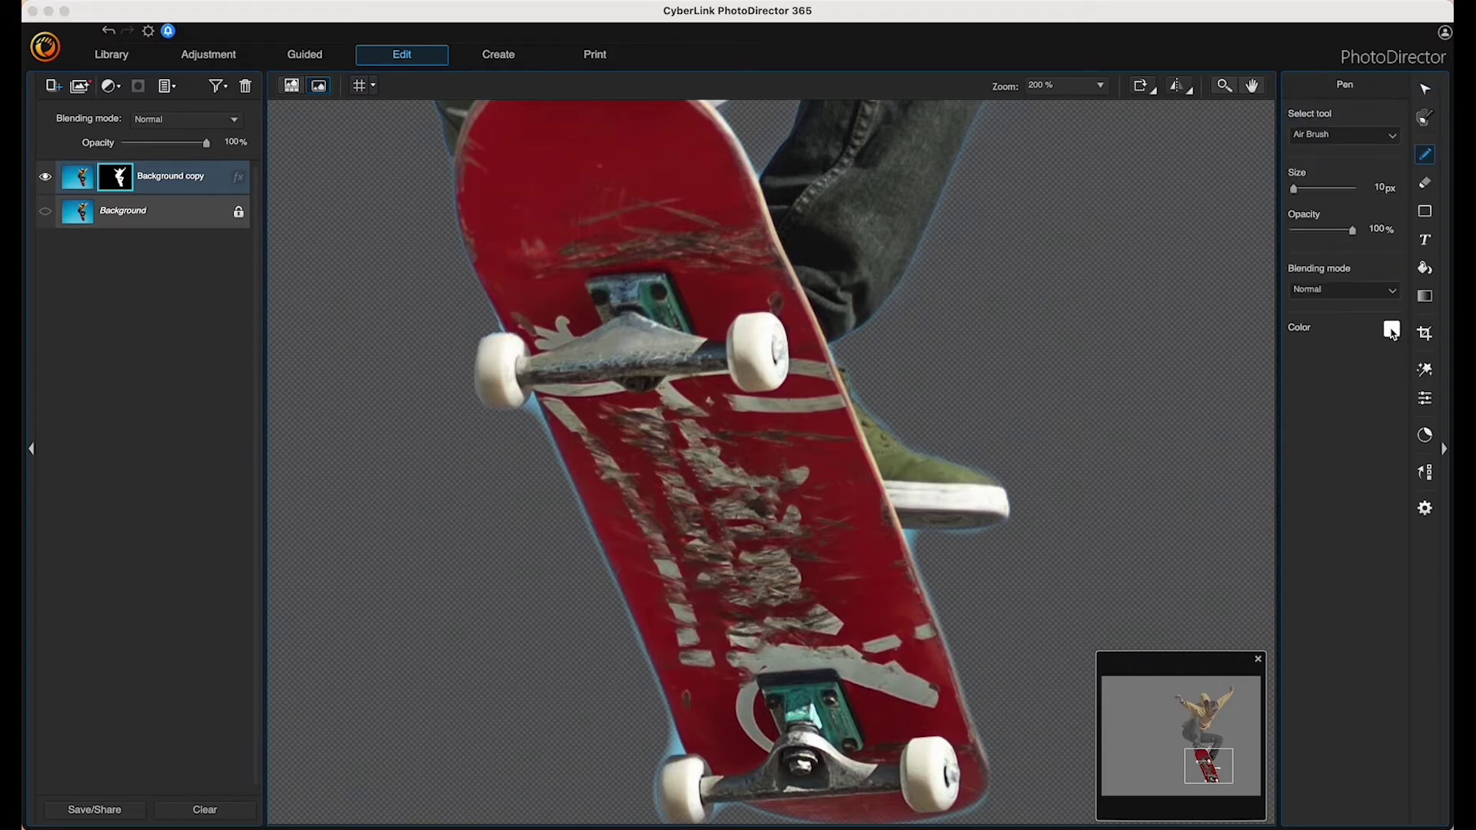
click(1392, 331)
click(1101, 587)
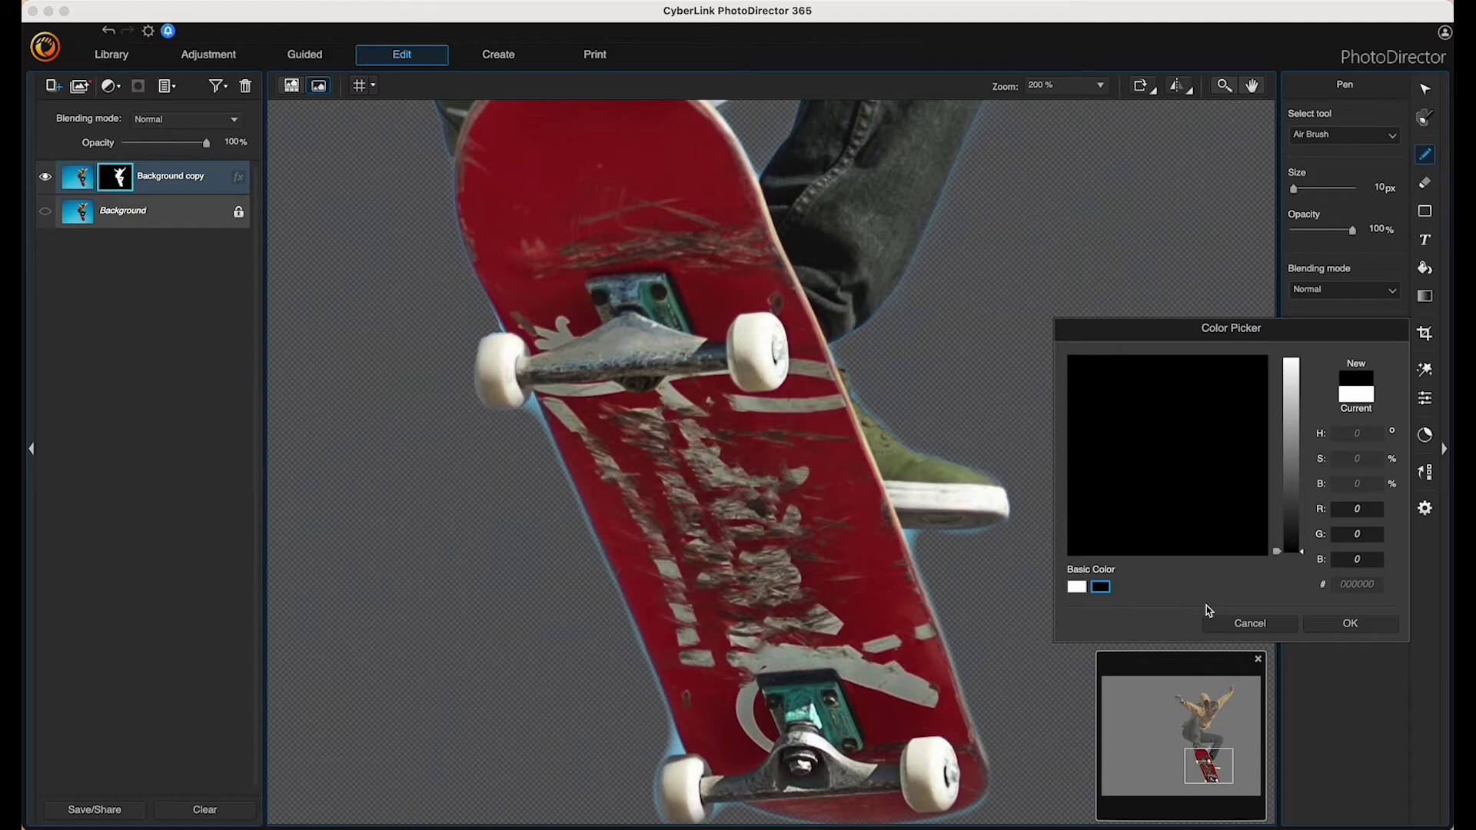
click(1338, 625)
key(bracketleft)
key(bracketleft)
key(bracketleft)
key(bracketleft)
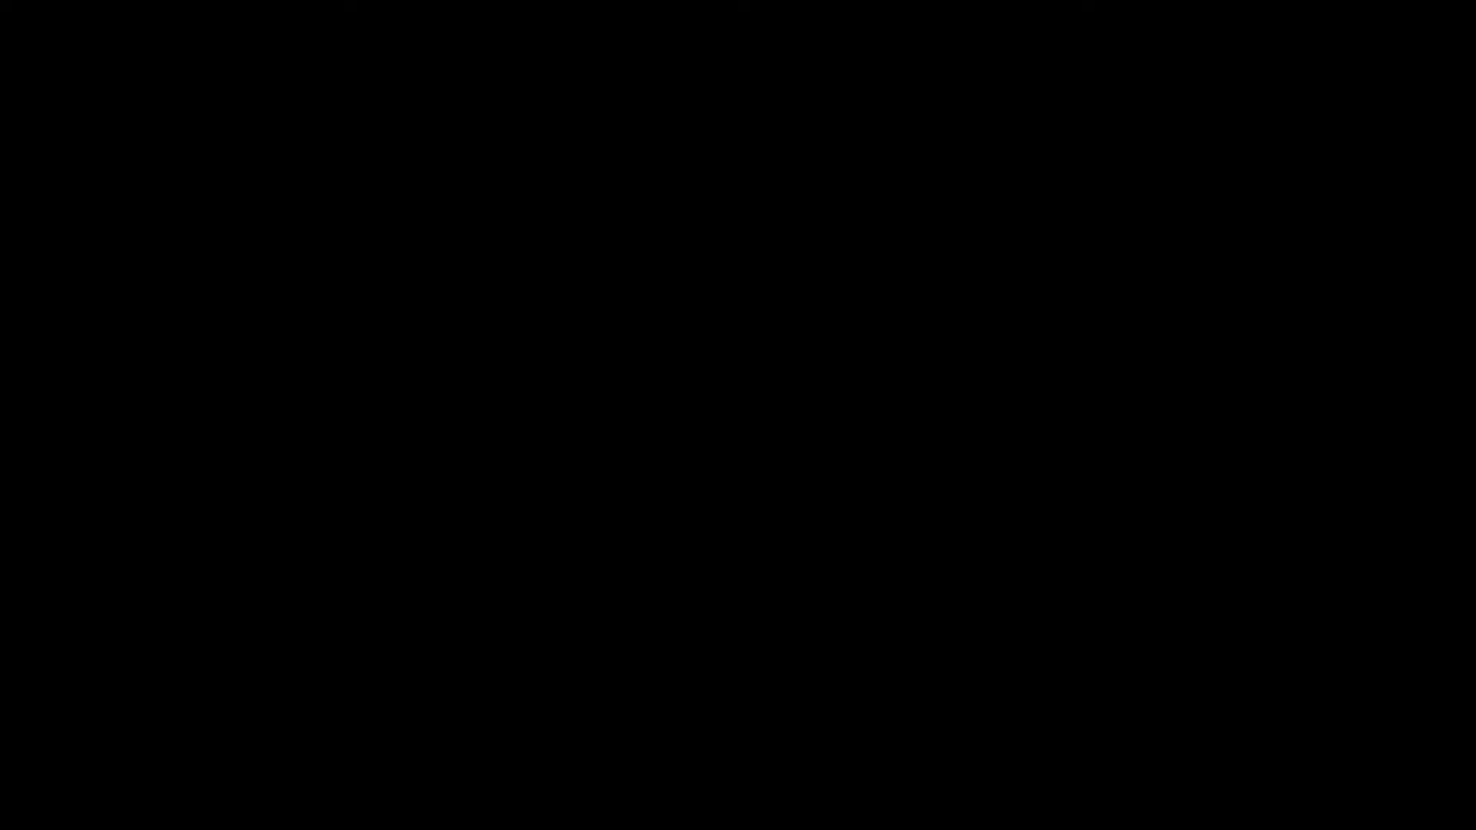
- Save the cut-out as a new PNG file, Skateboarding.png, in the Isolated Images folder
click(895, 653)
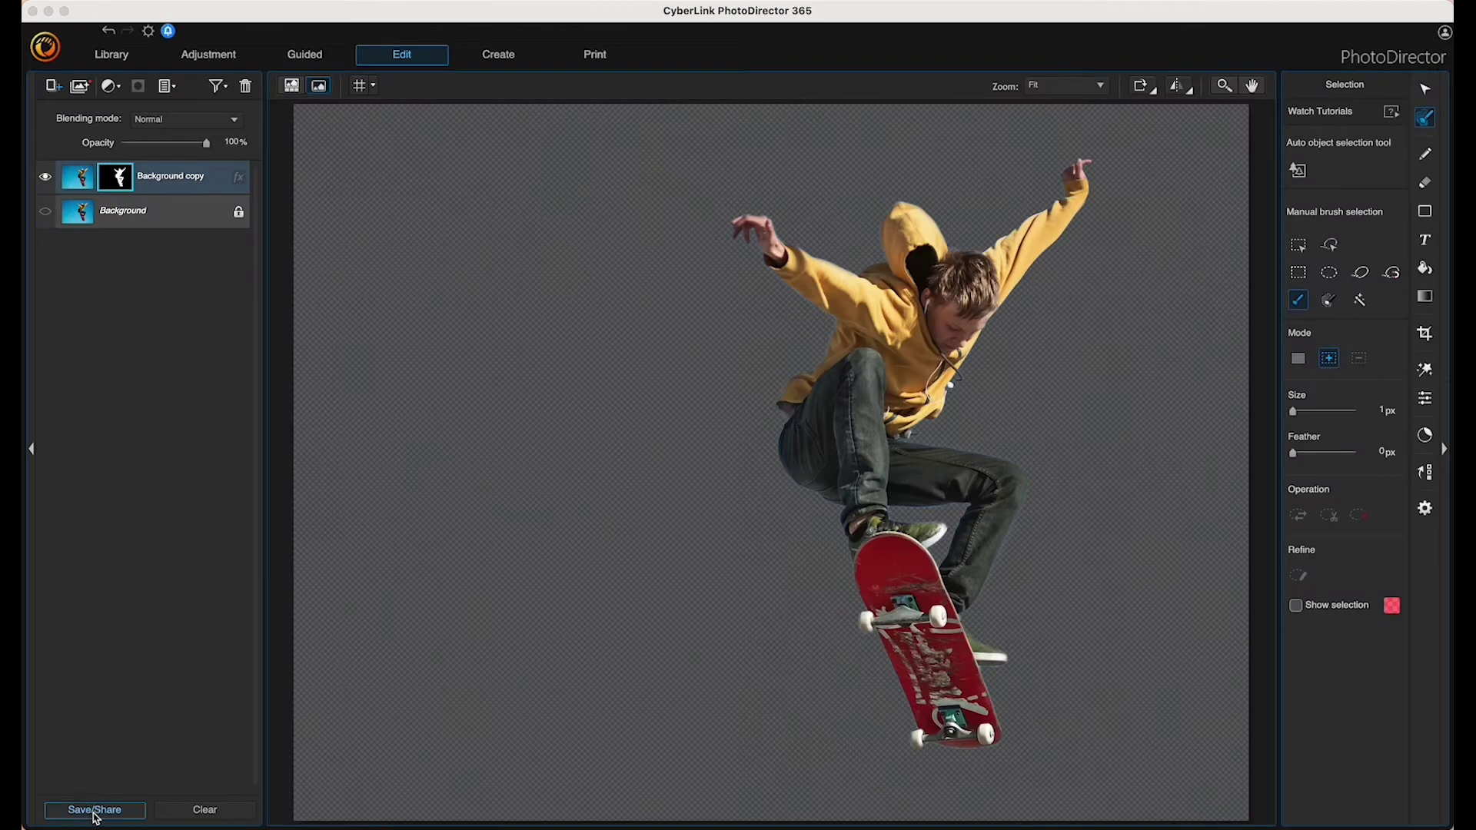
click(95, 811)
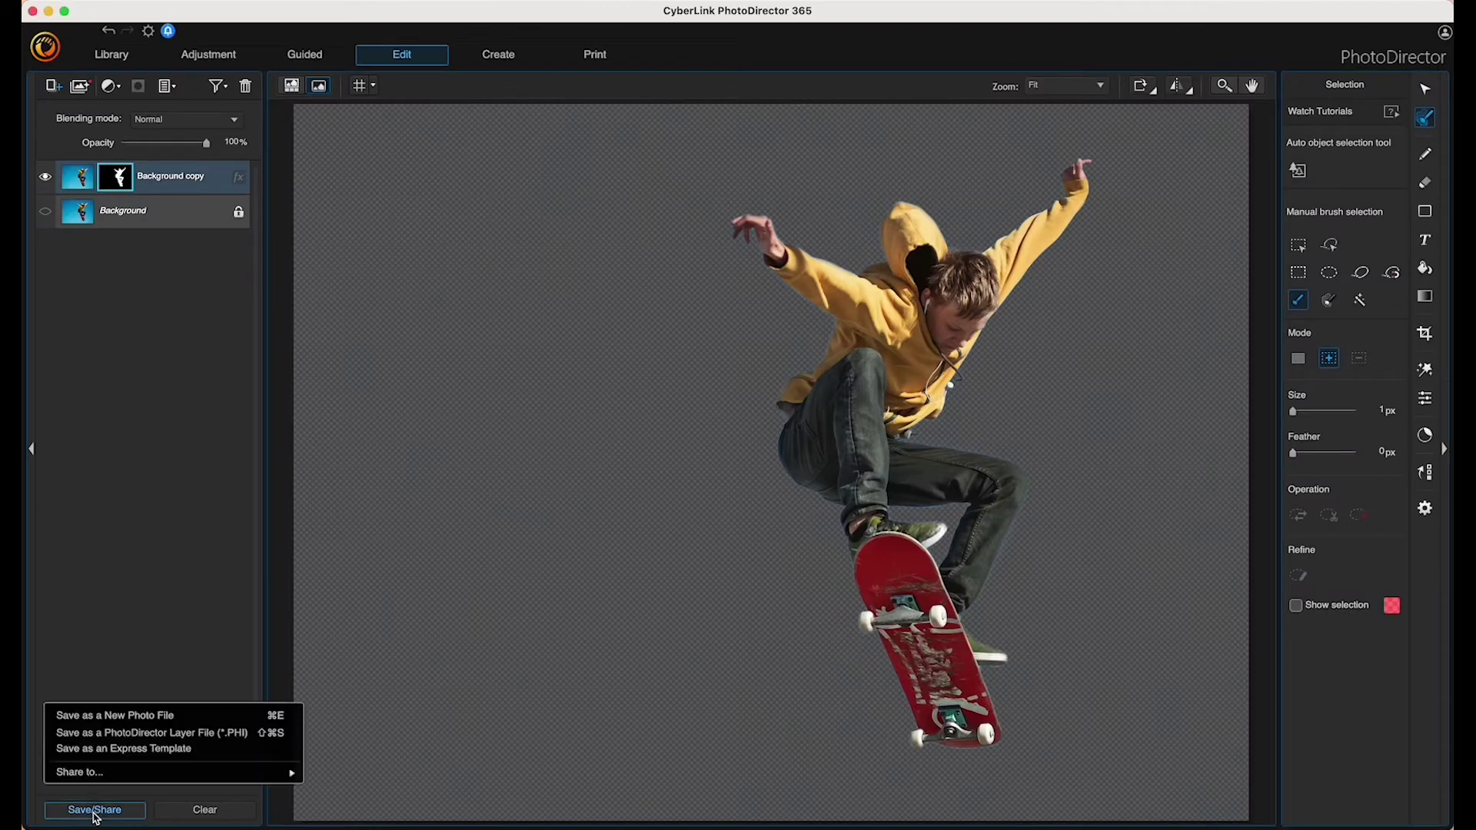
click(135, 716)
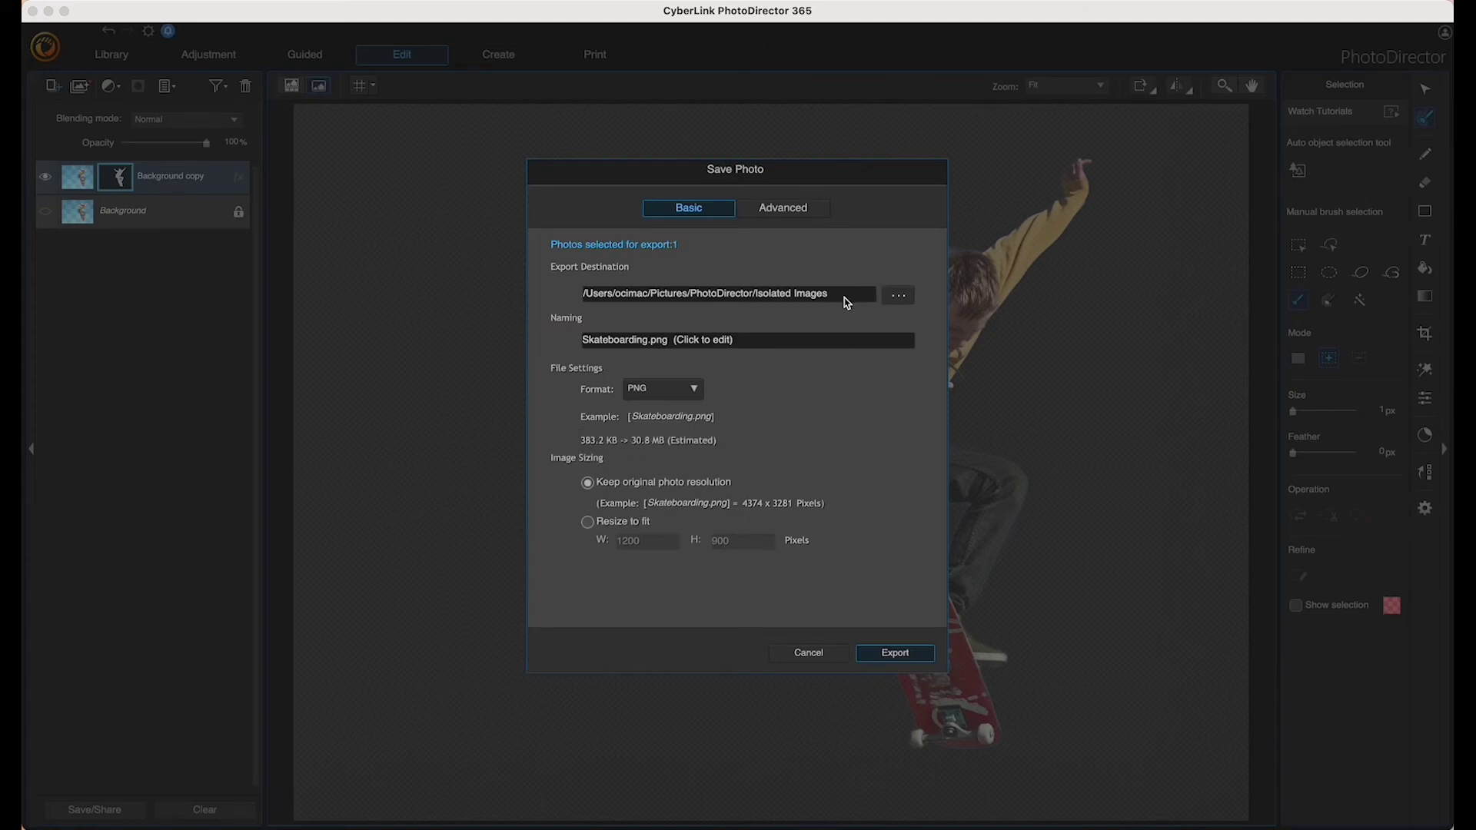
click(695, 392)
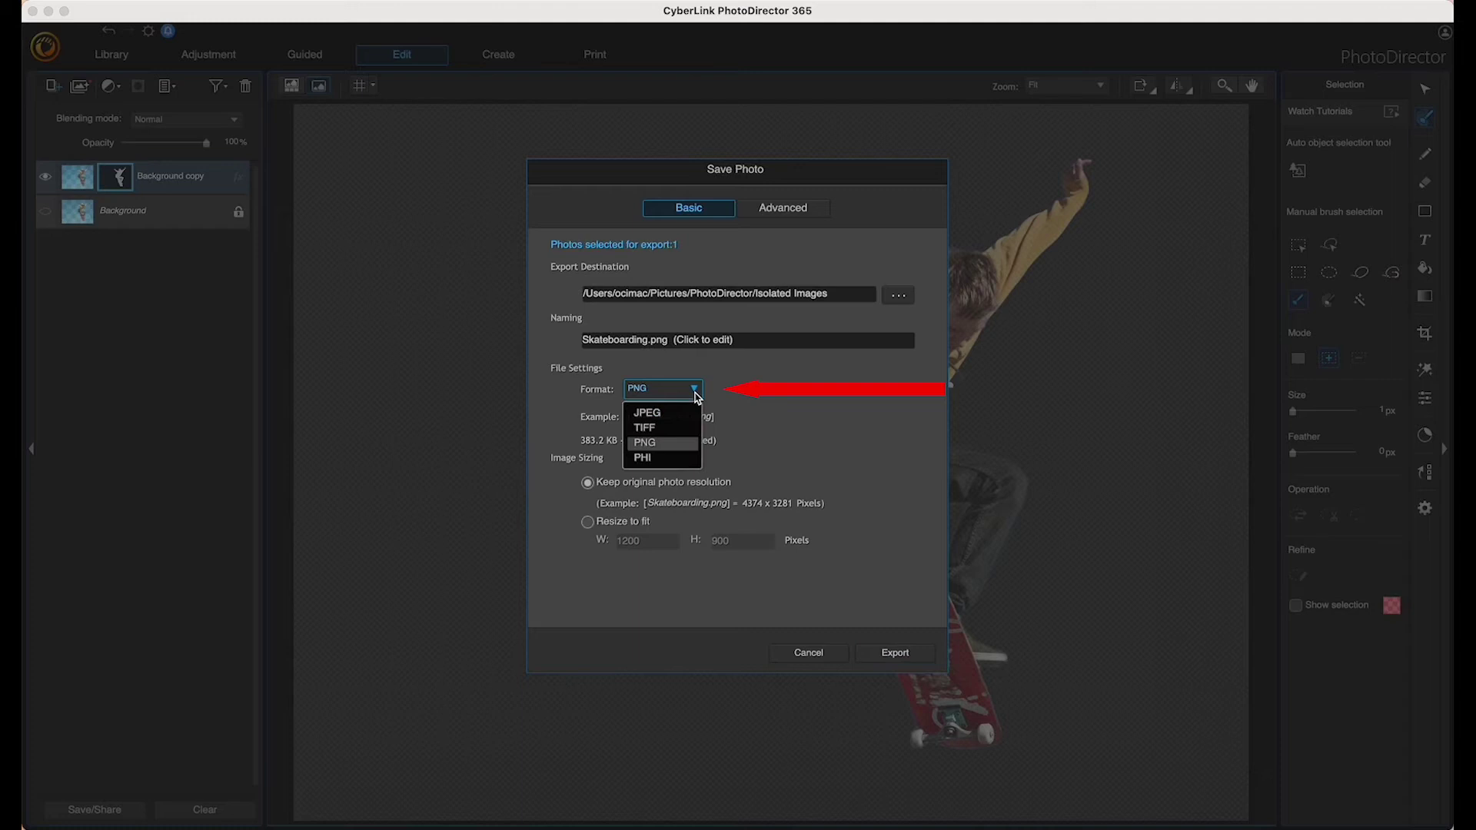
click(678, 446)
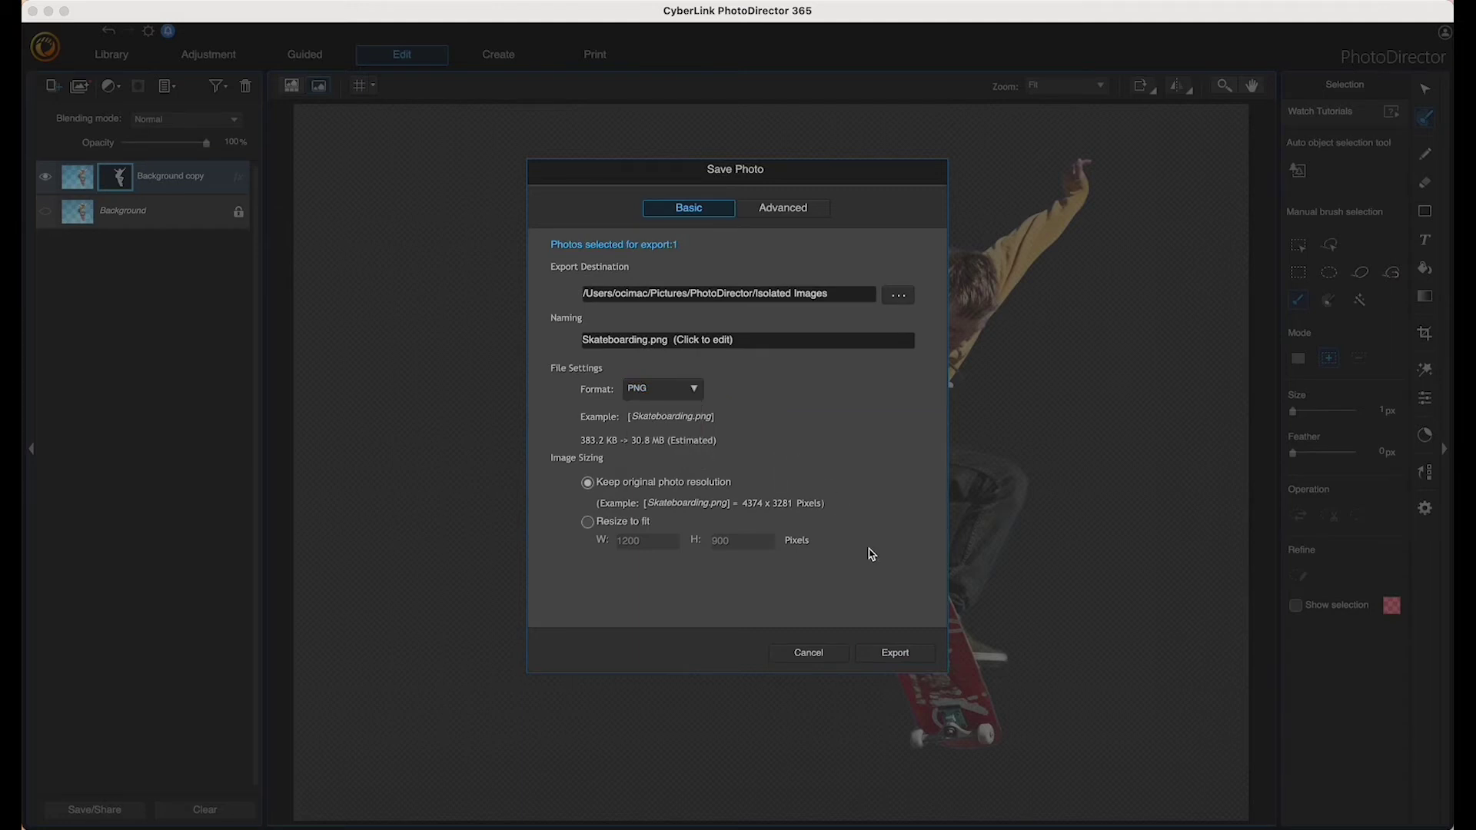
click(891, 655)
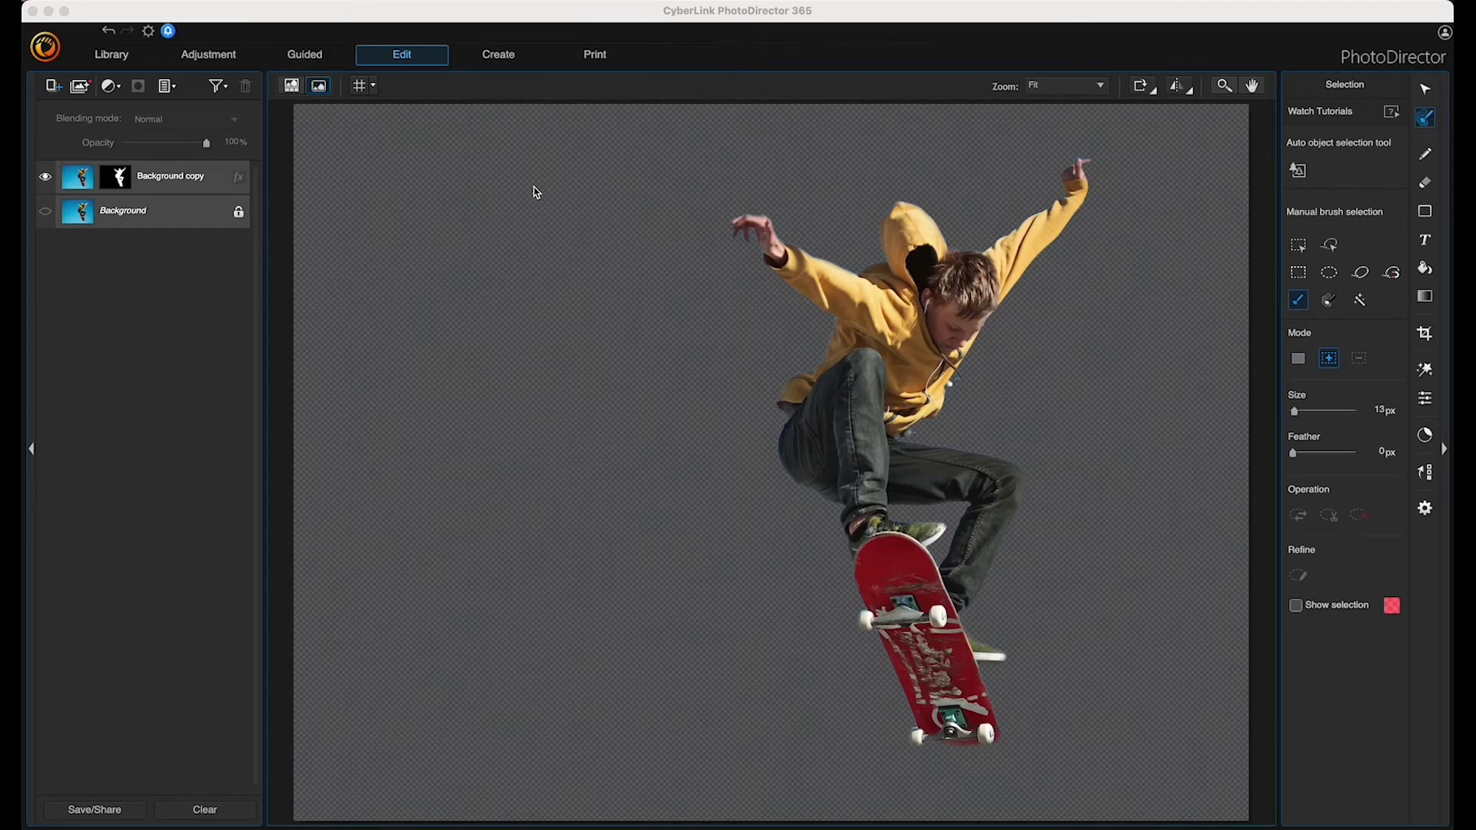
- Return to the Library keeping a virtual copy, then open Shuttle.jpg for editing
click(112, 61)
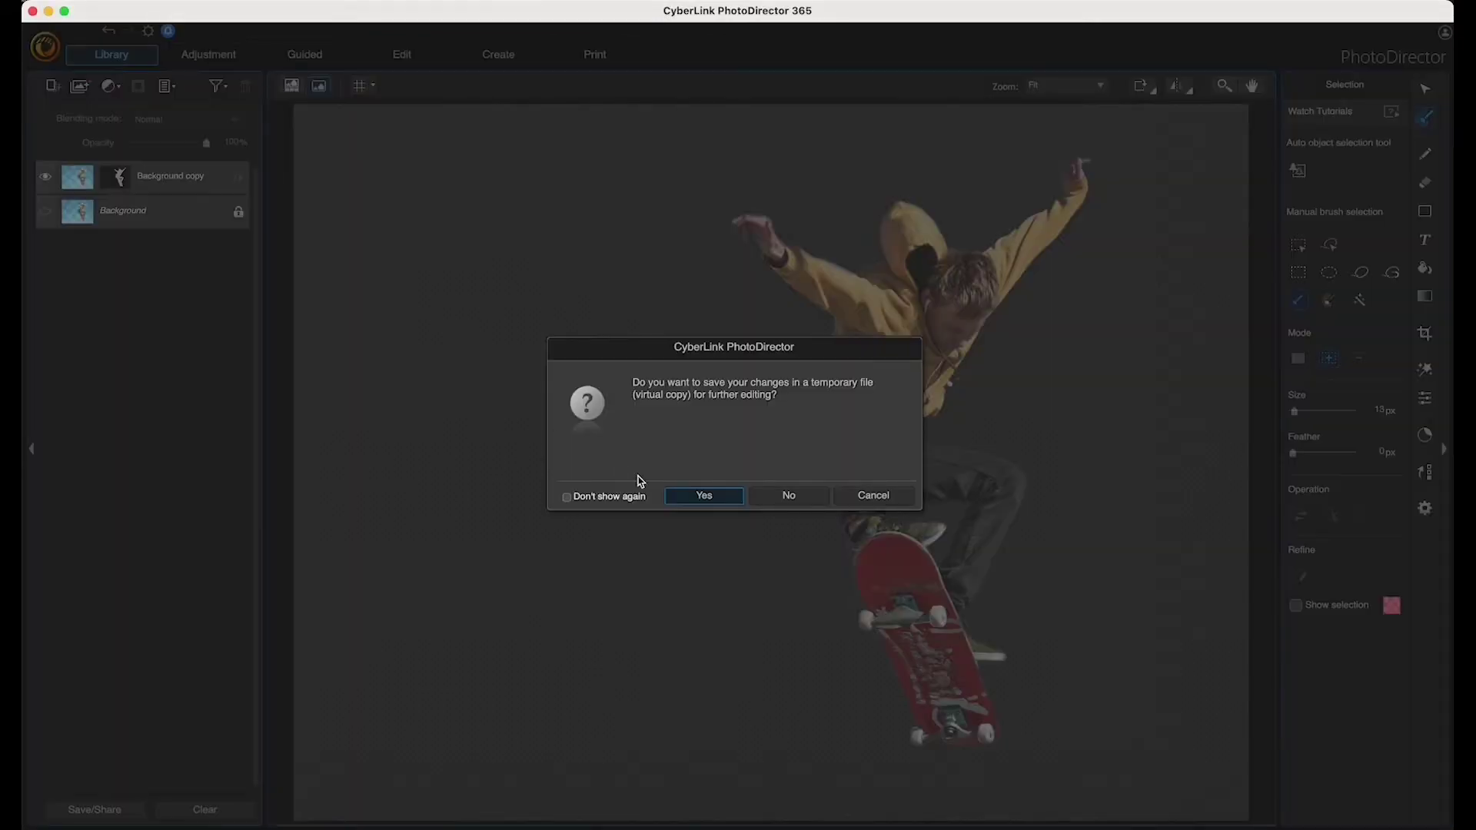
click(702, 496)
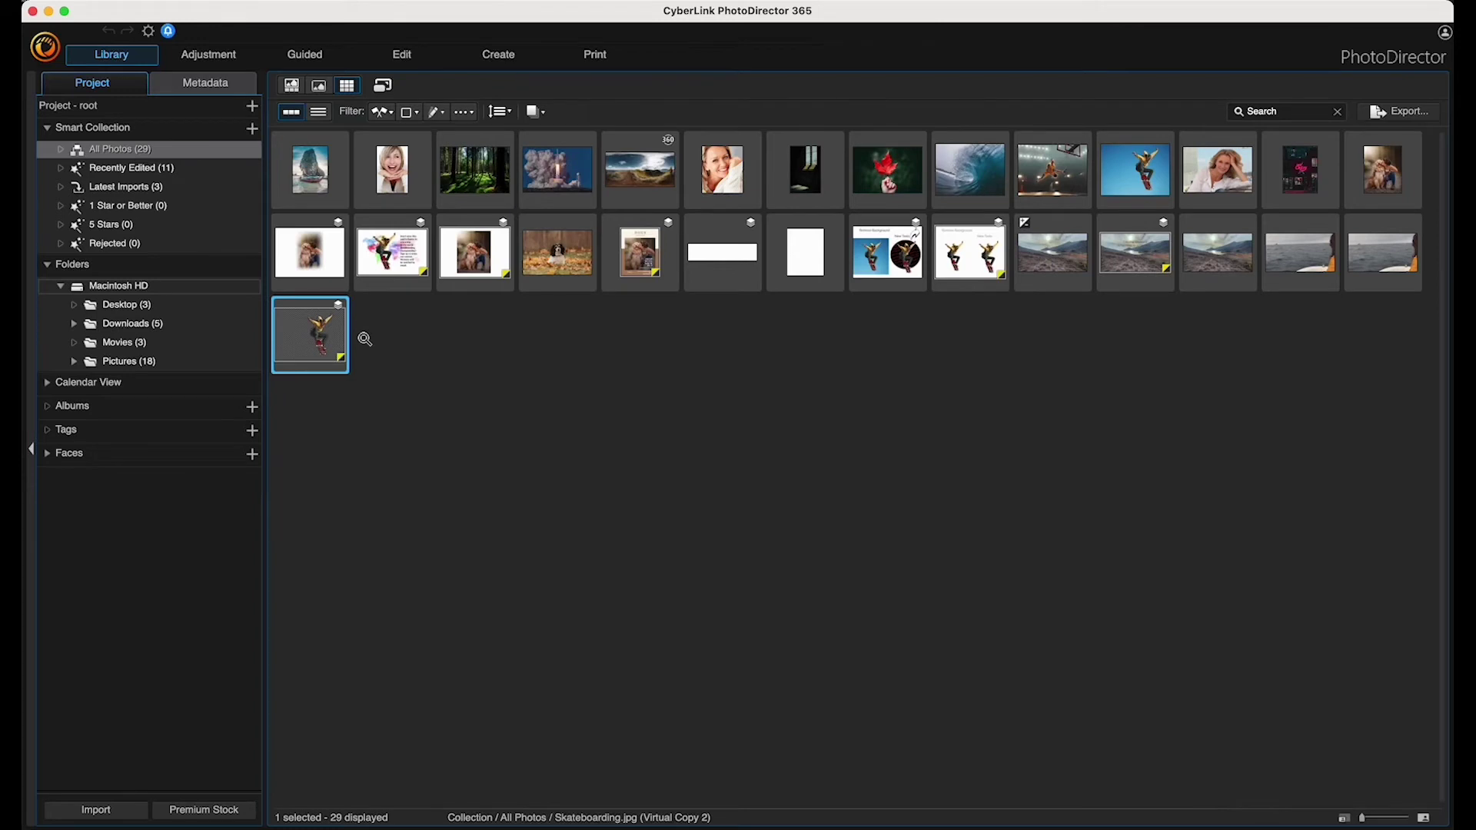
mouse_move(346, 337)
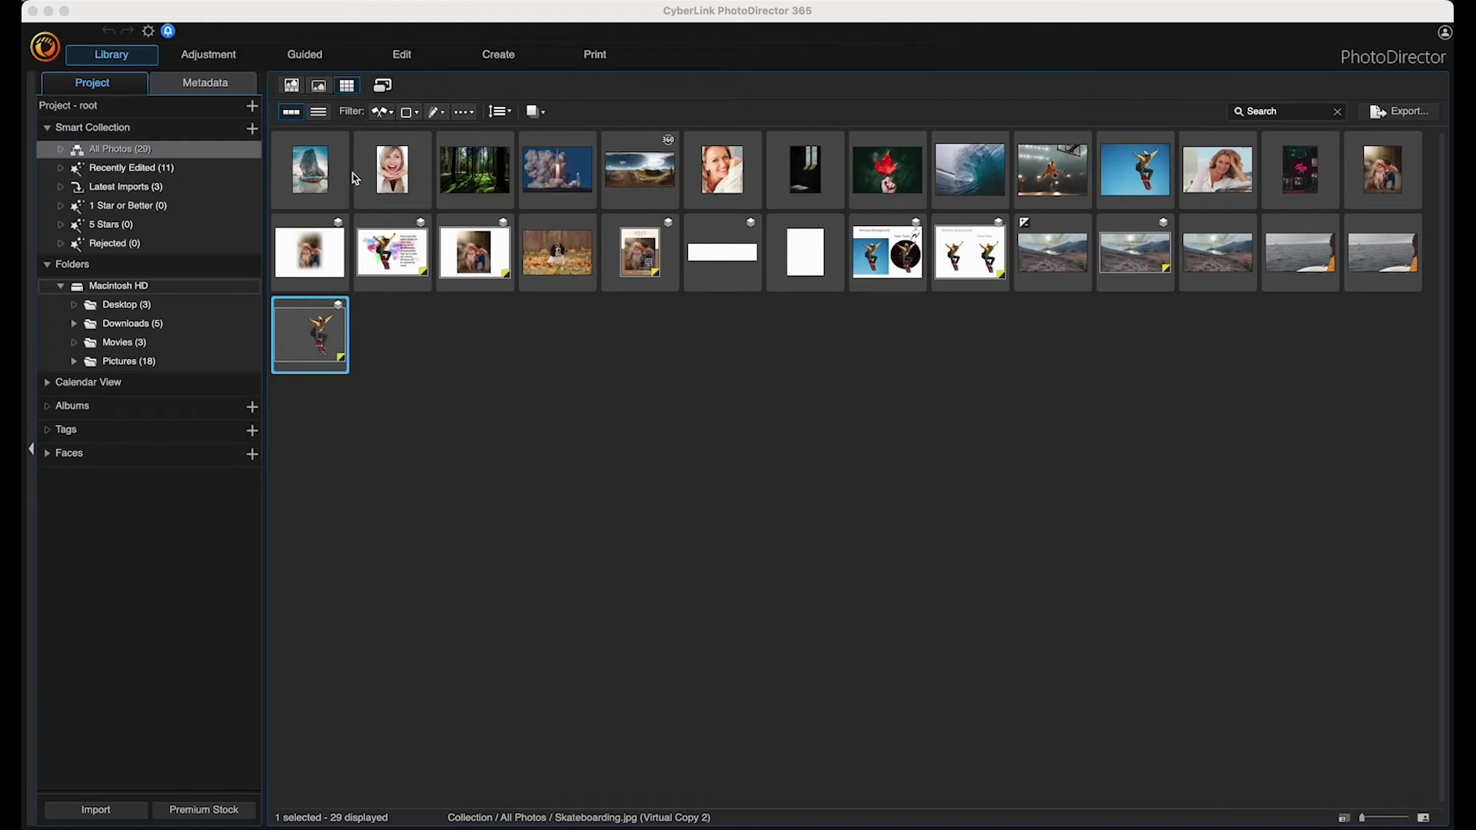
click(570, 179)
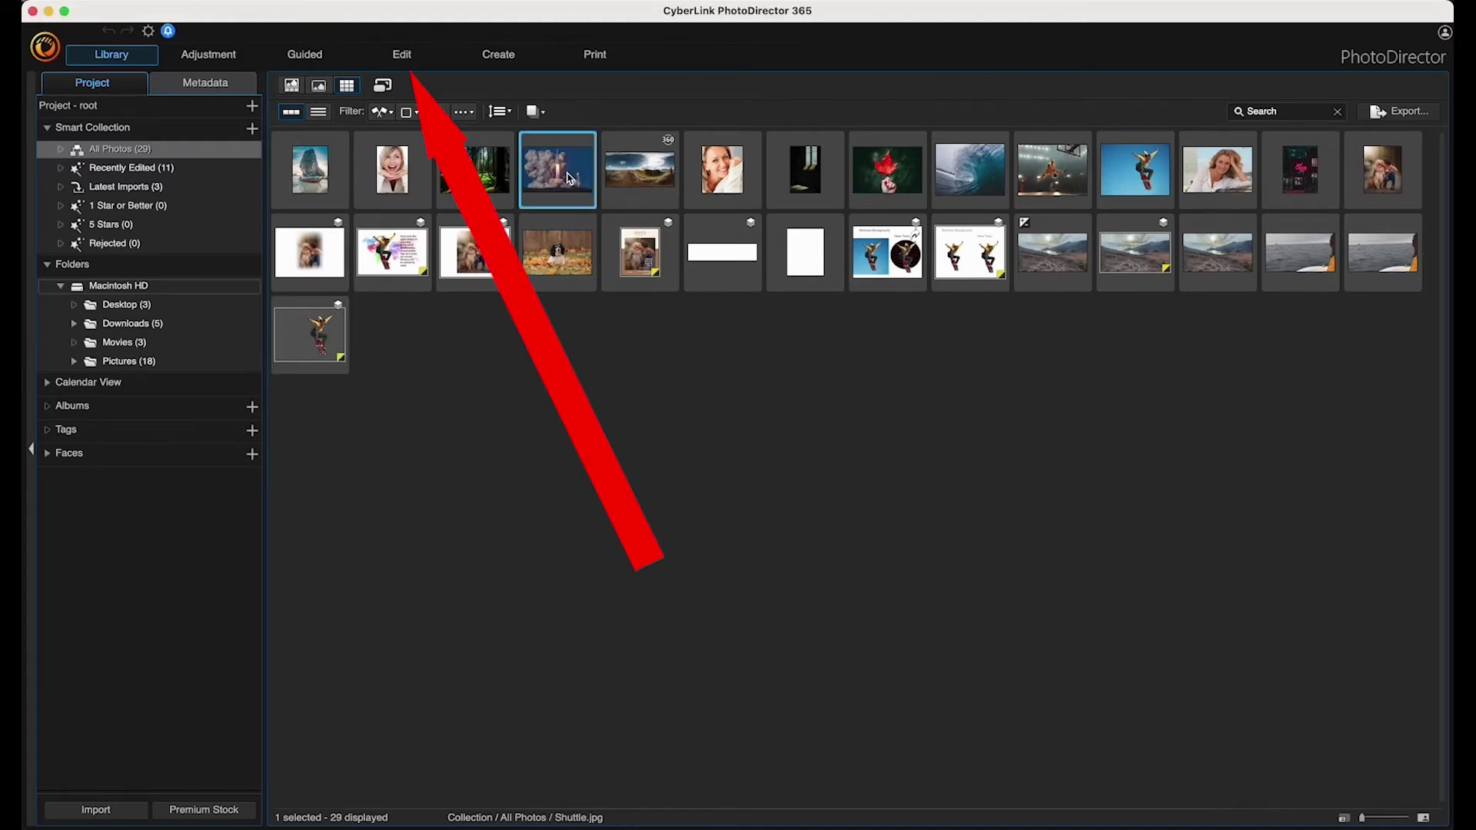
click(418, 60)
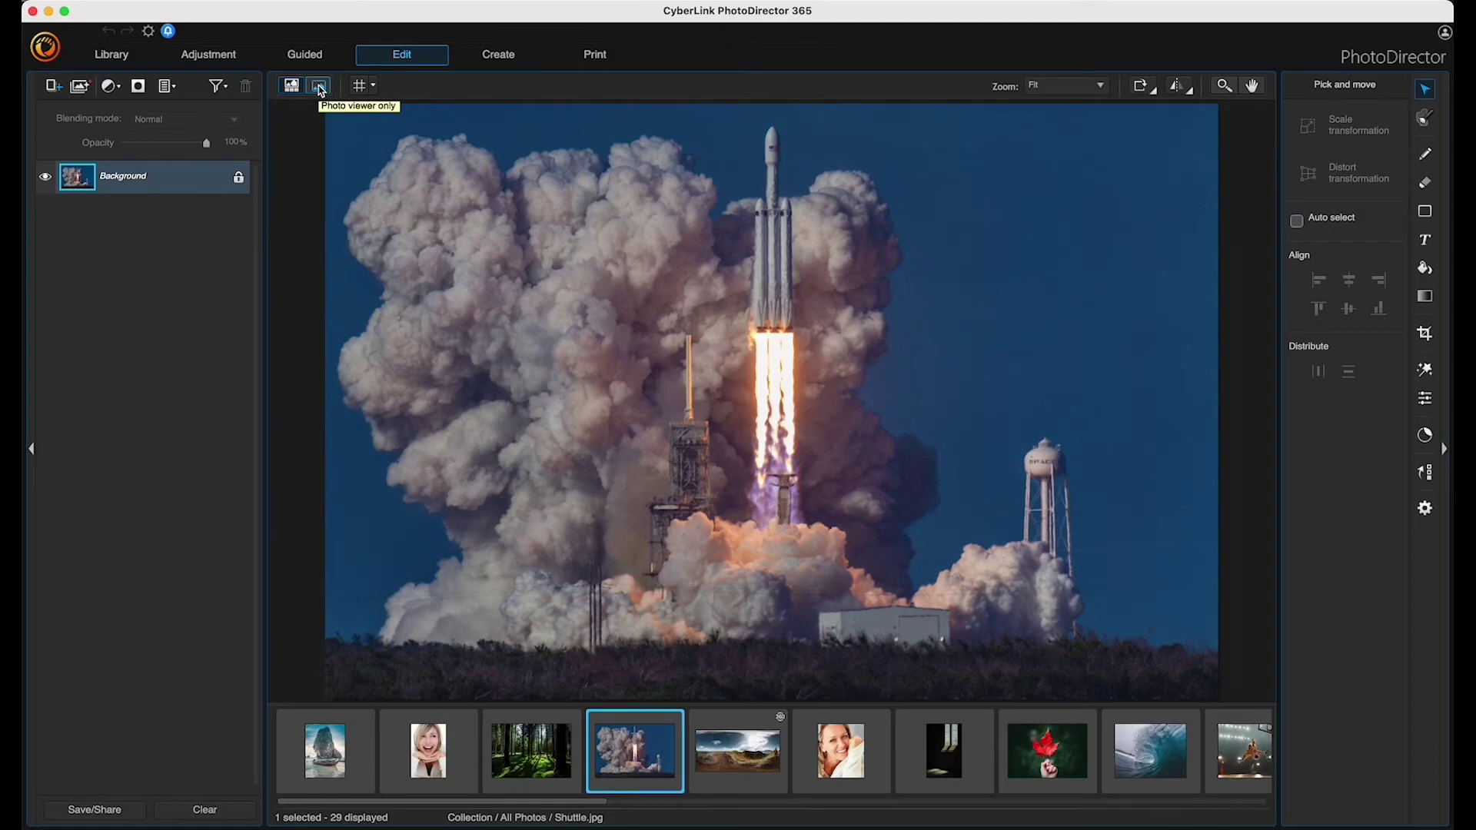
- Hide the filmstrip and add Skateboarding.png from a folder as a new photo layer
click(320, 87)
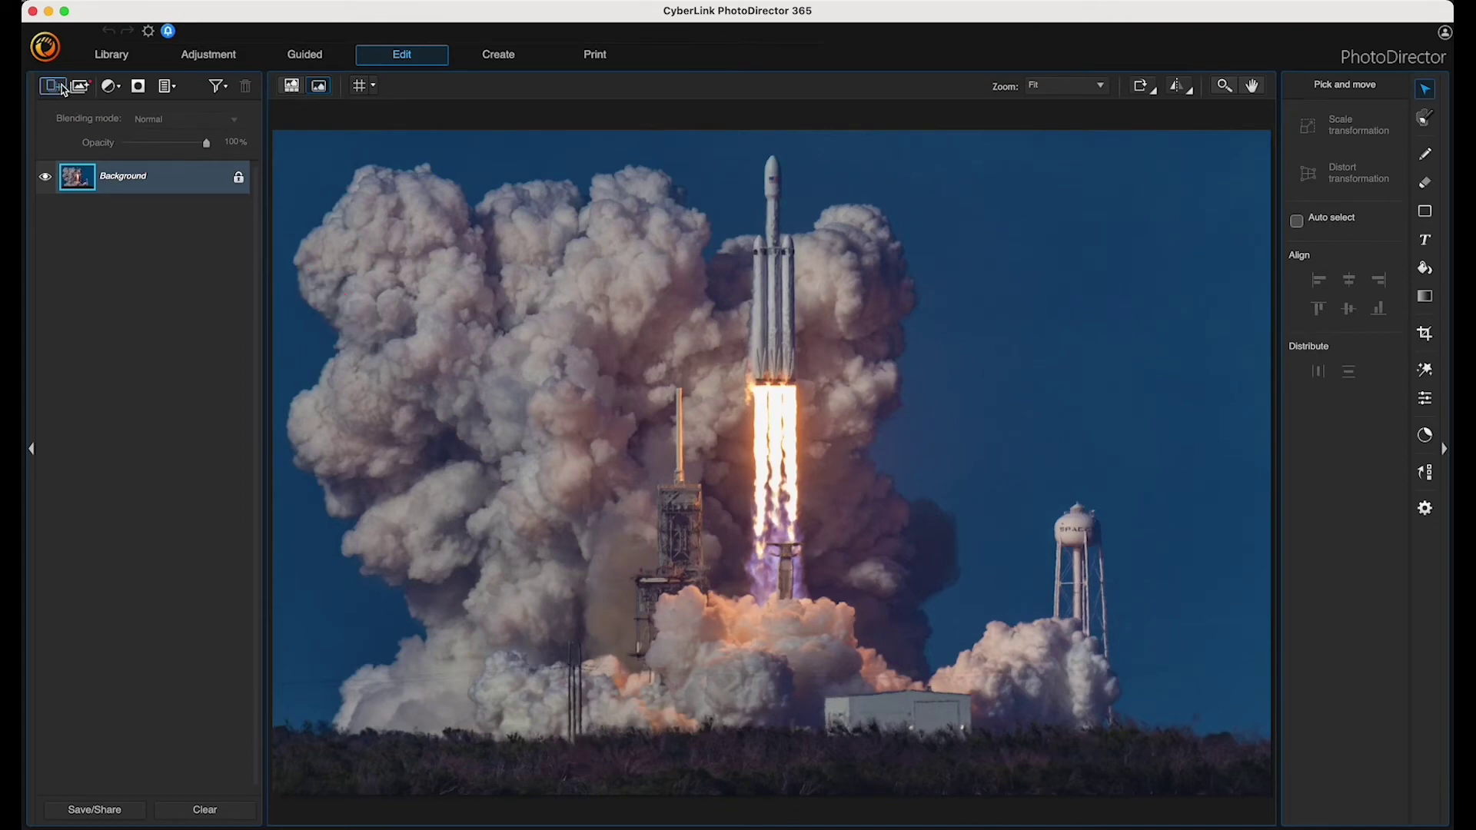
click(63, 89)
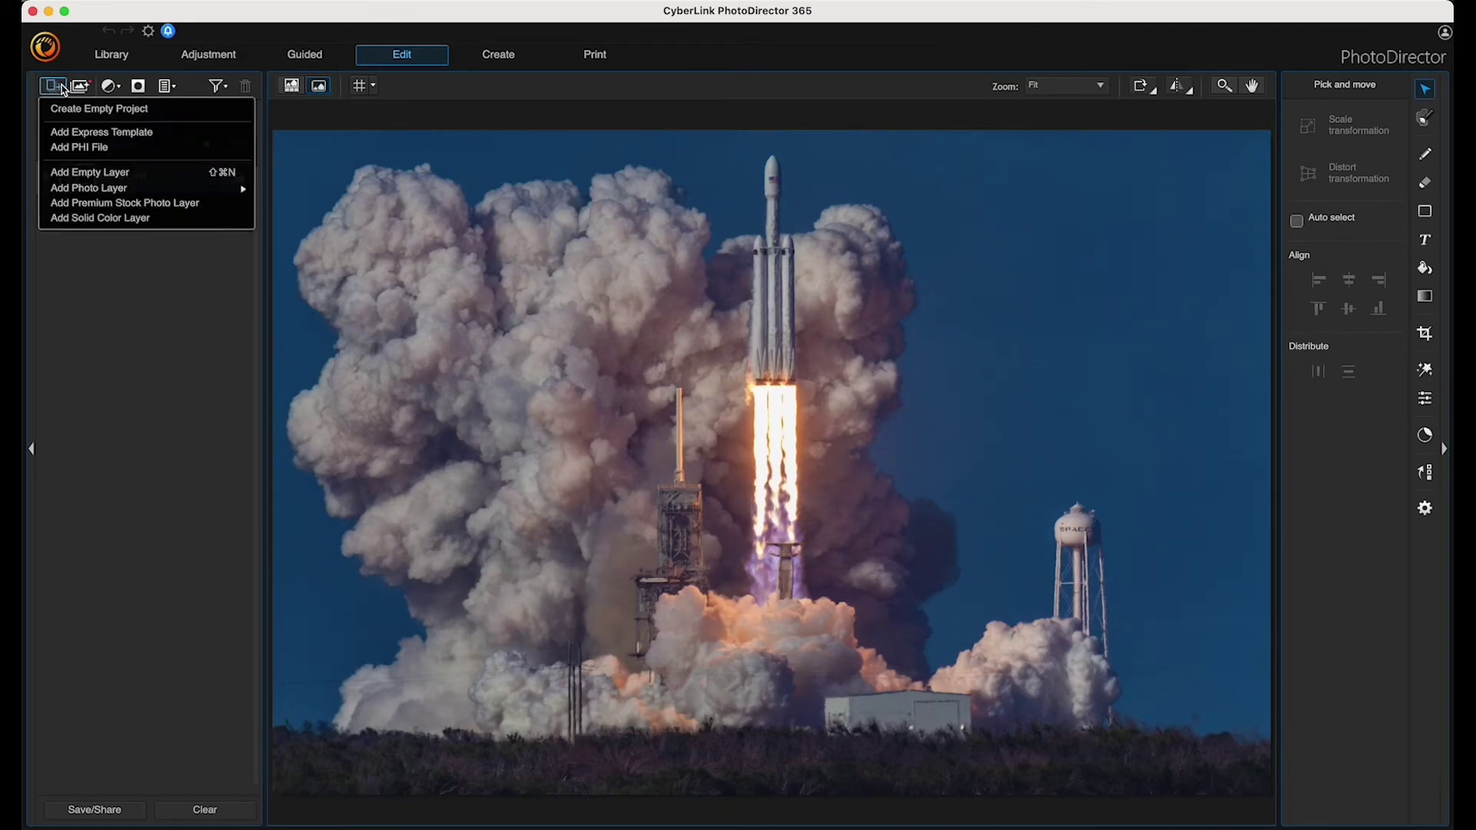
mouse_move(111, 190)
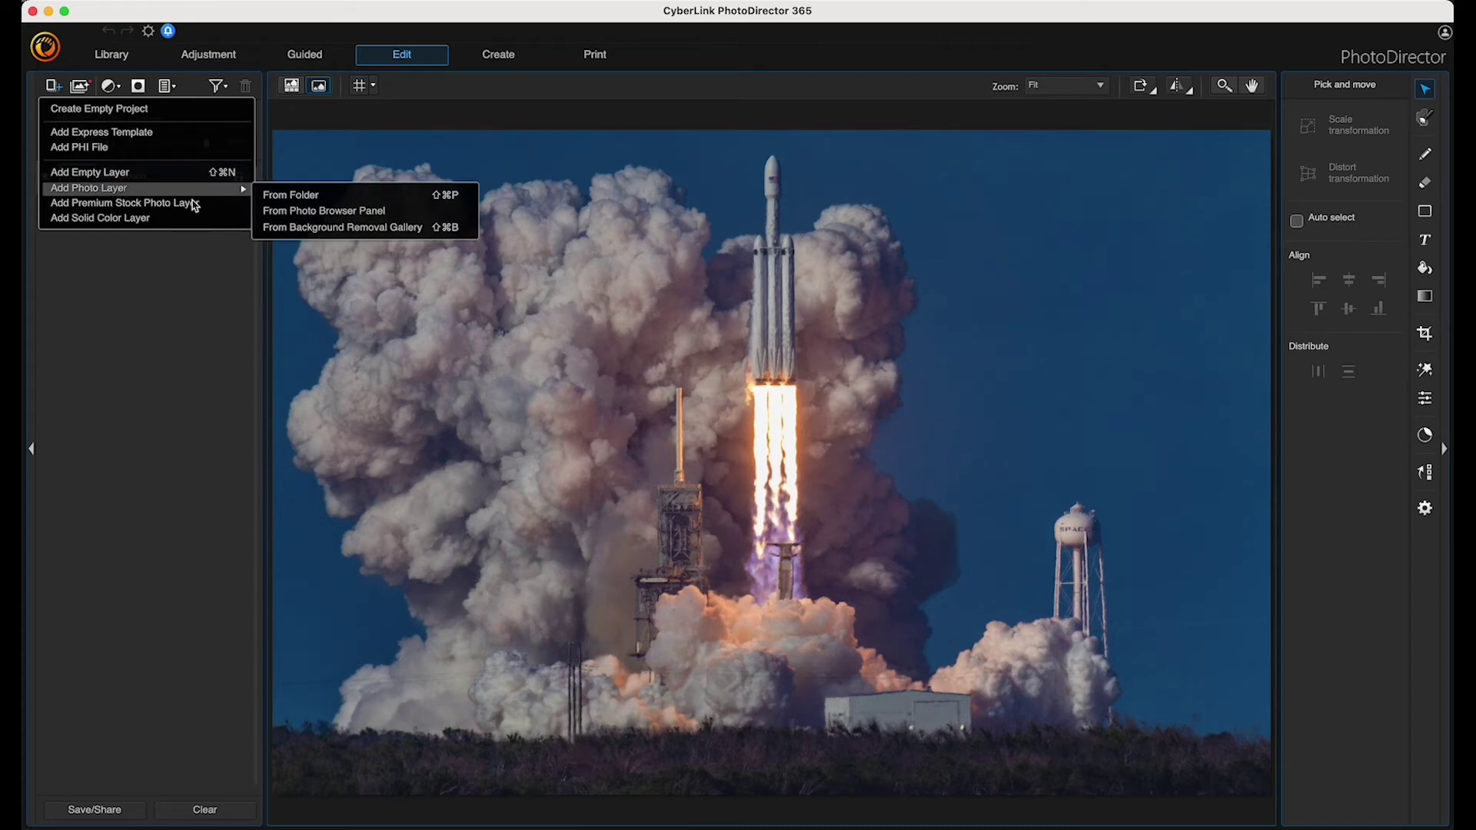
mouse_move(174, 193)
click(281, 196)
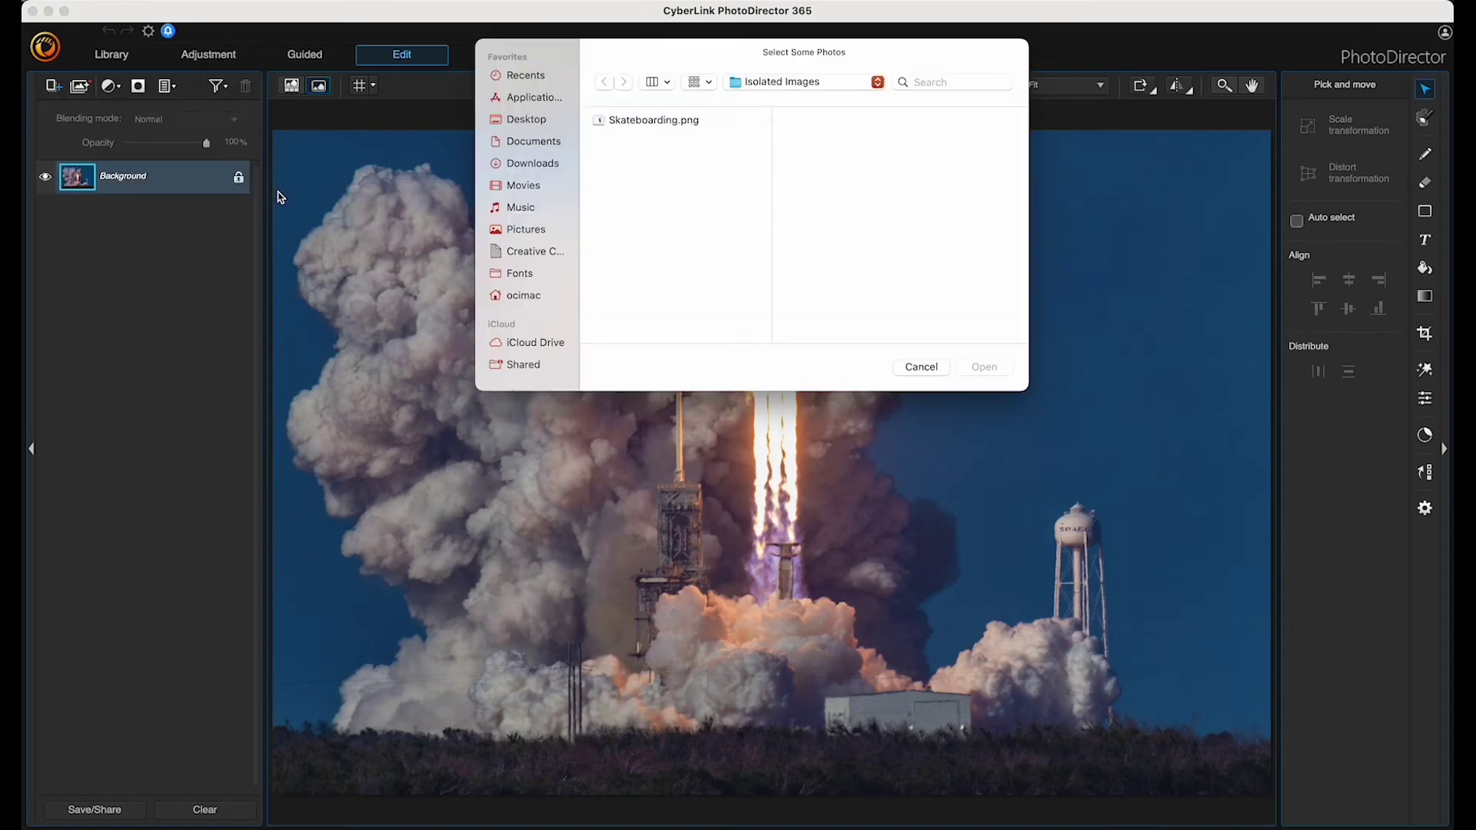
click(688, 125)
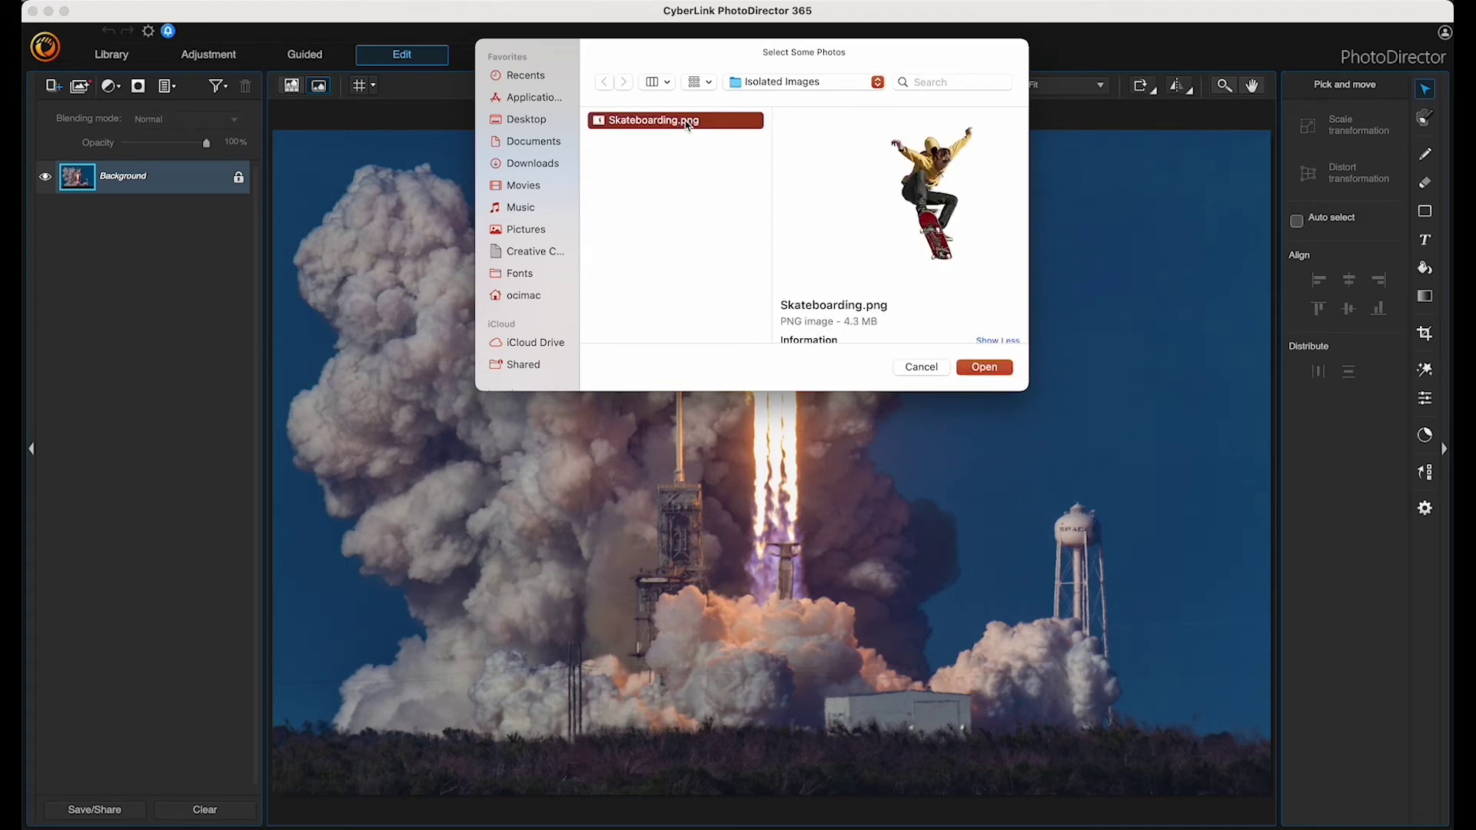
double_click(688, 126)
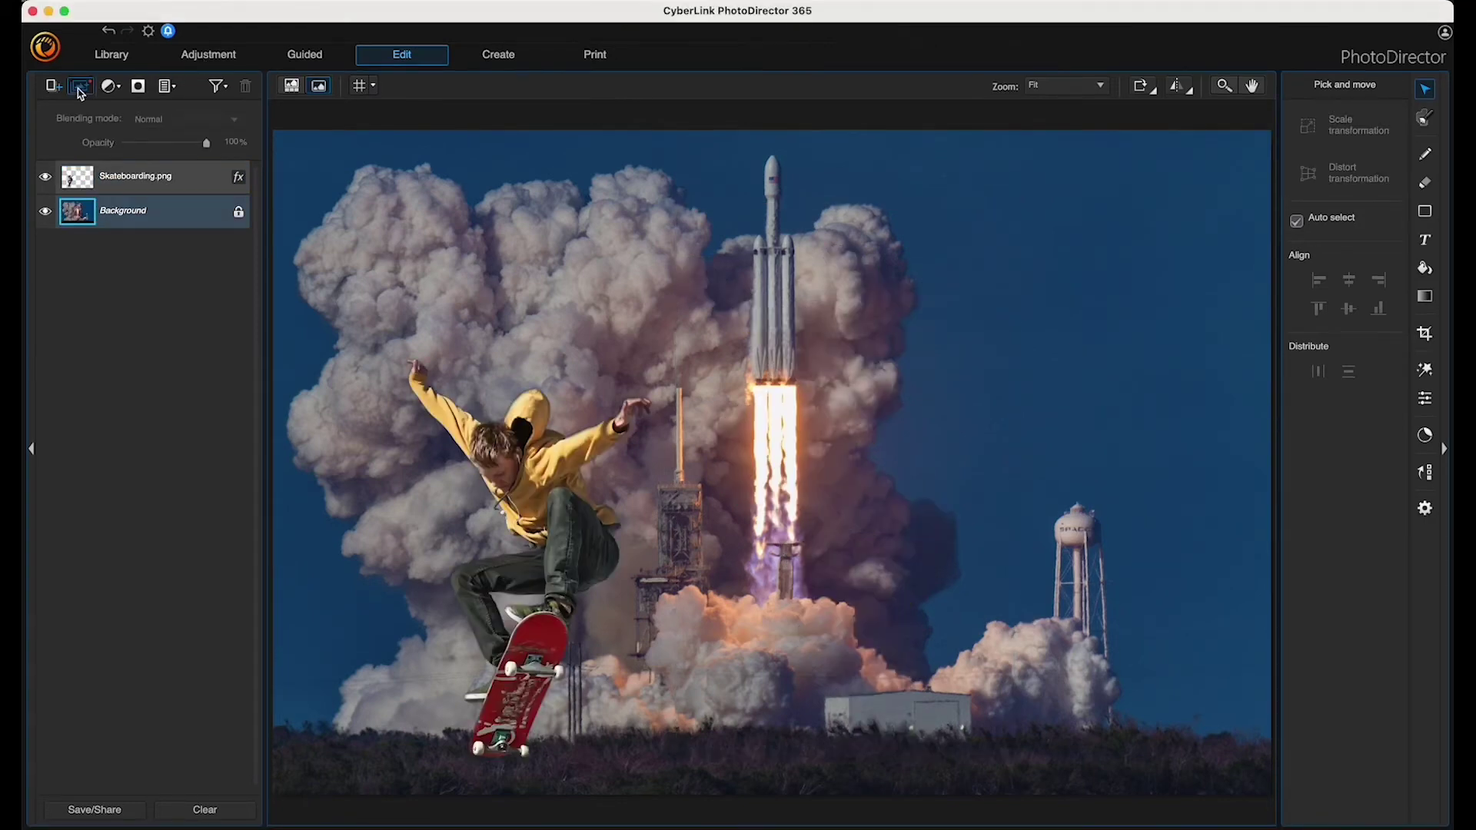
- Apply Fashion Magazine Template 03-2 with its LAST CHANCE 50% DISCOUNT text frames
click(81, 88)
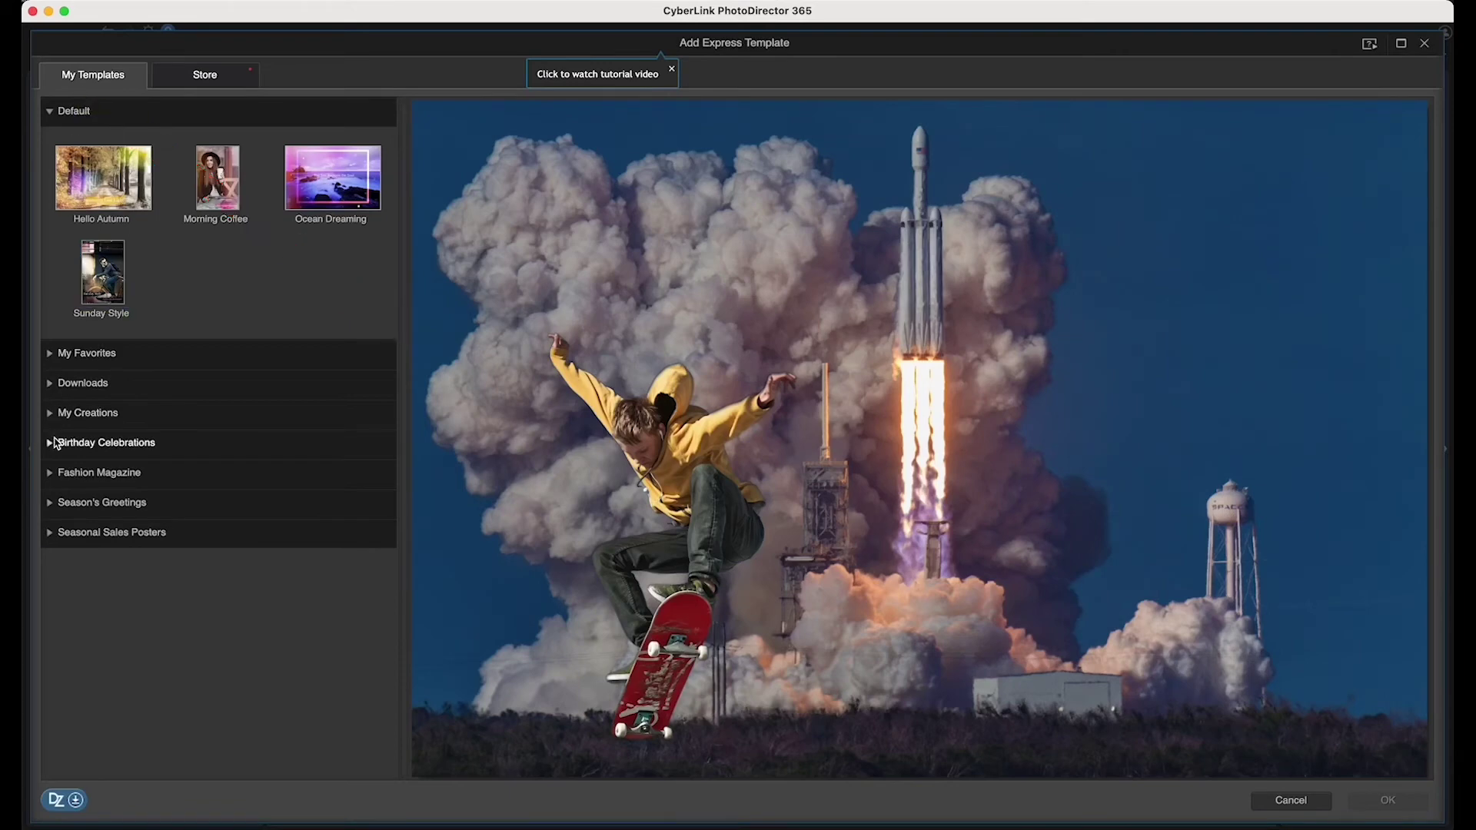
click(51, 477)
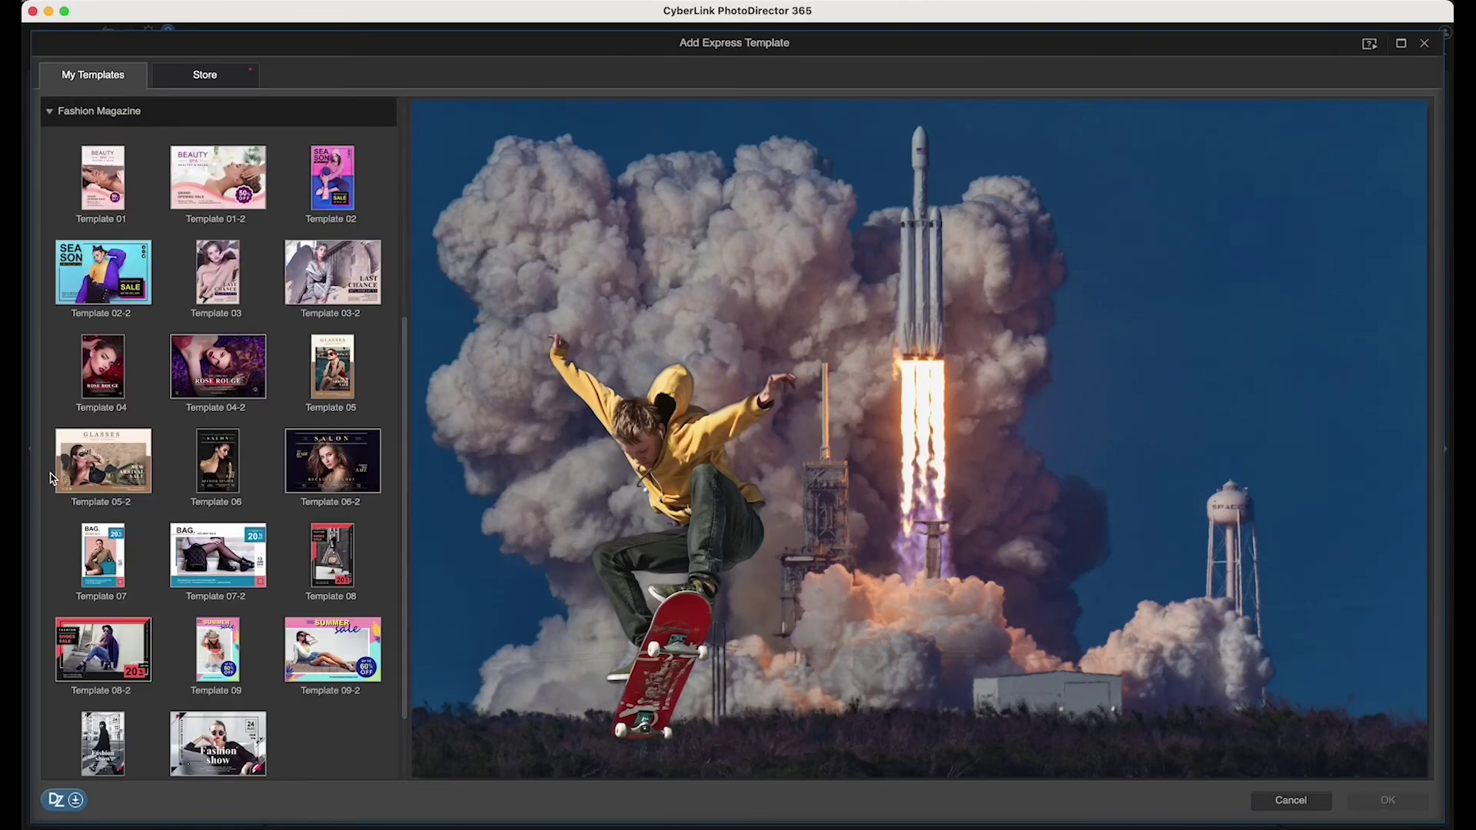
click(327, 278)
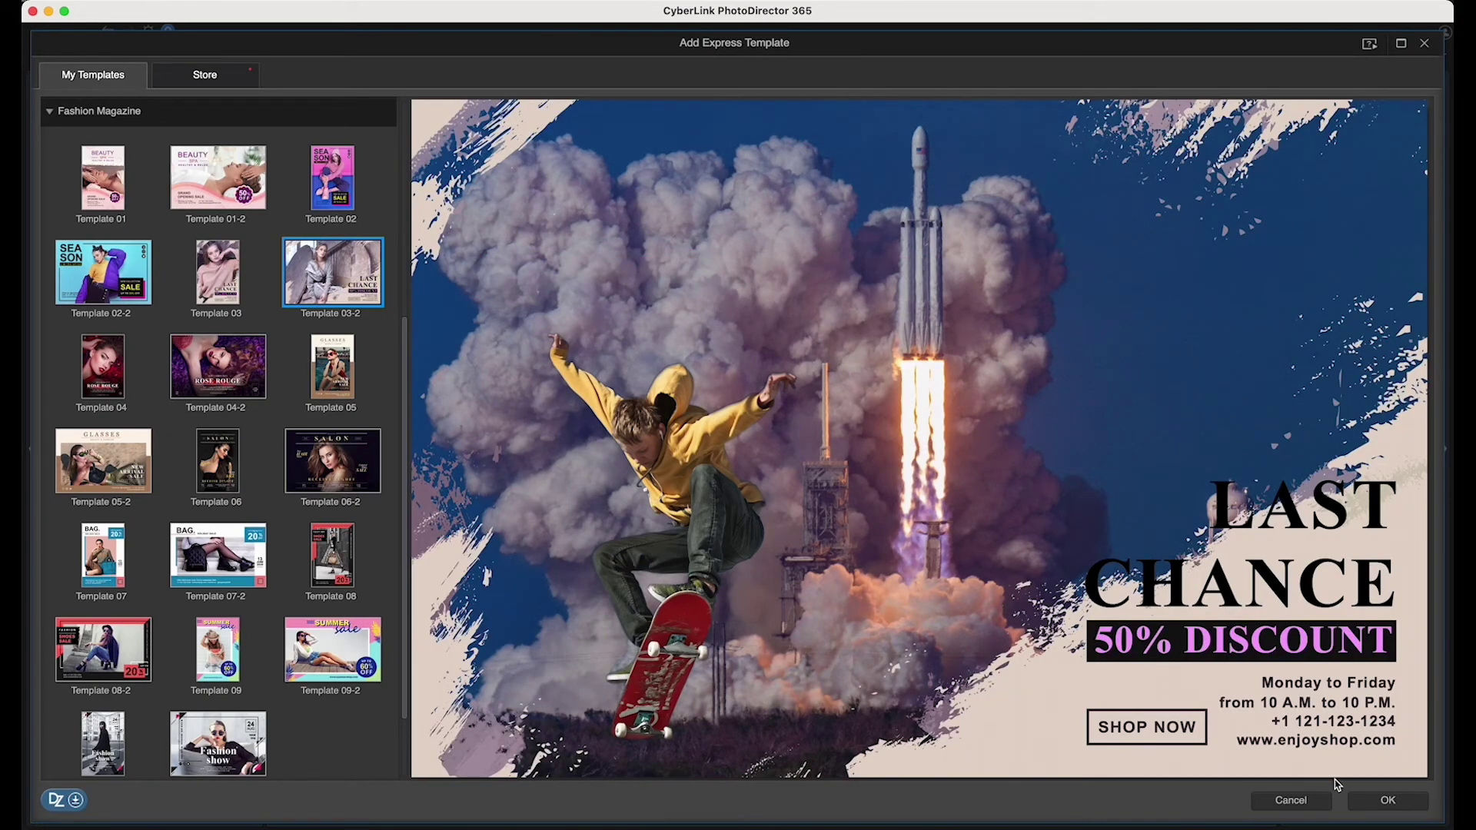
click(1388, 802)
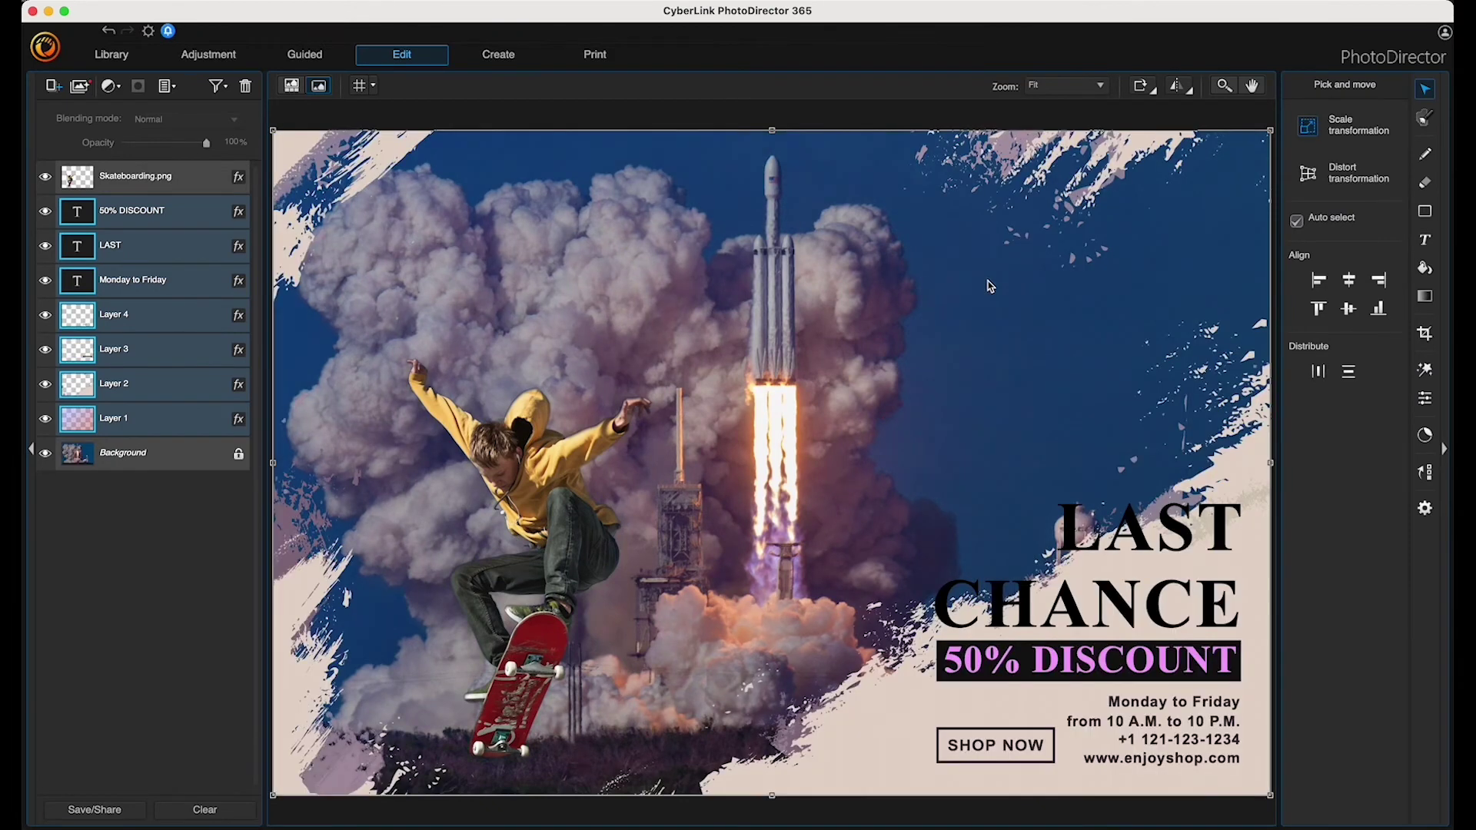
- Group the template layers from 50% DISCOUNT down to Layer 1 into one layer group
click(85, 453)
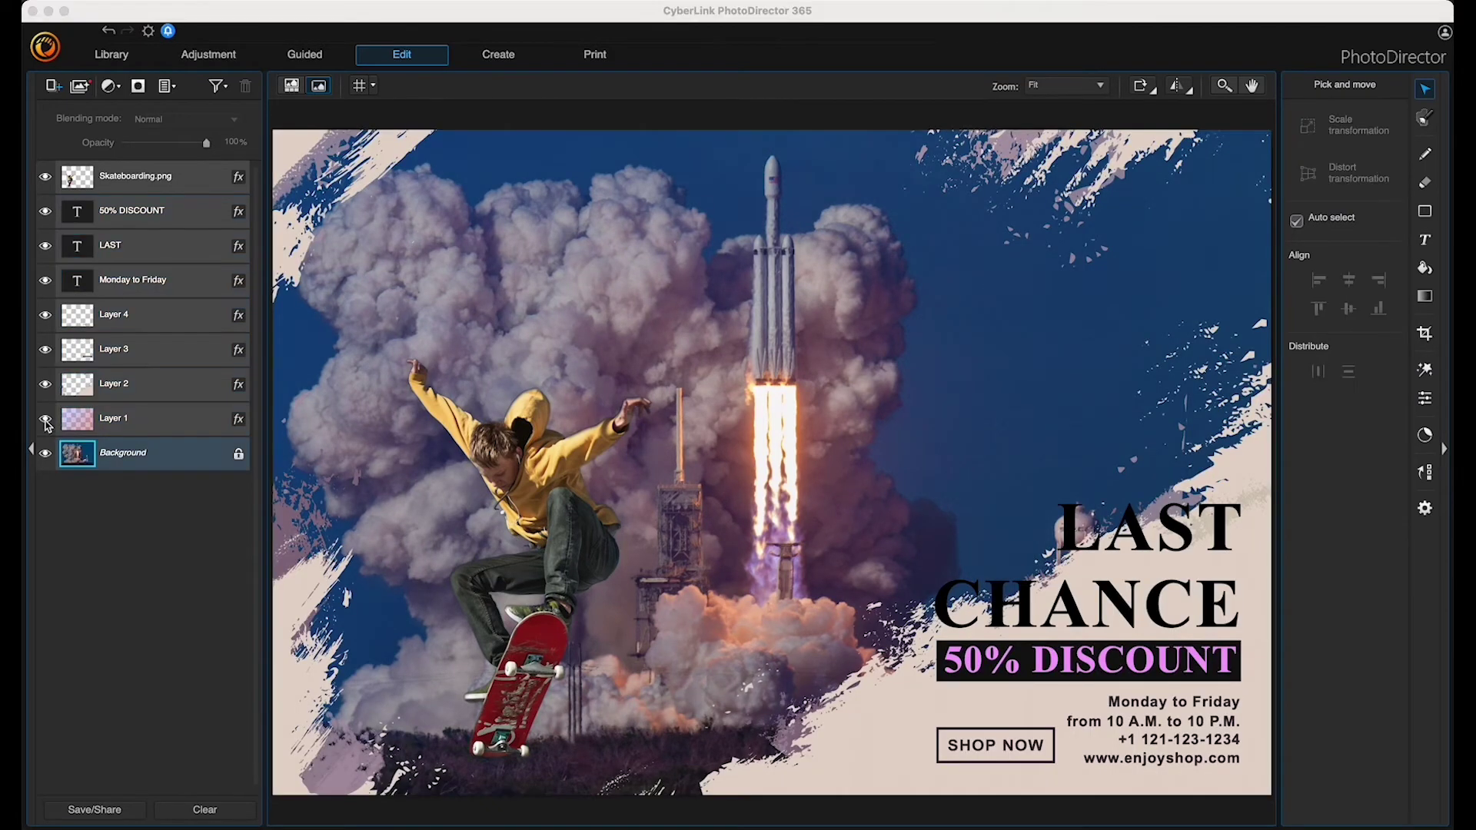
click(171, 219)
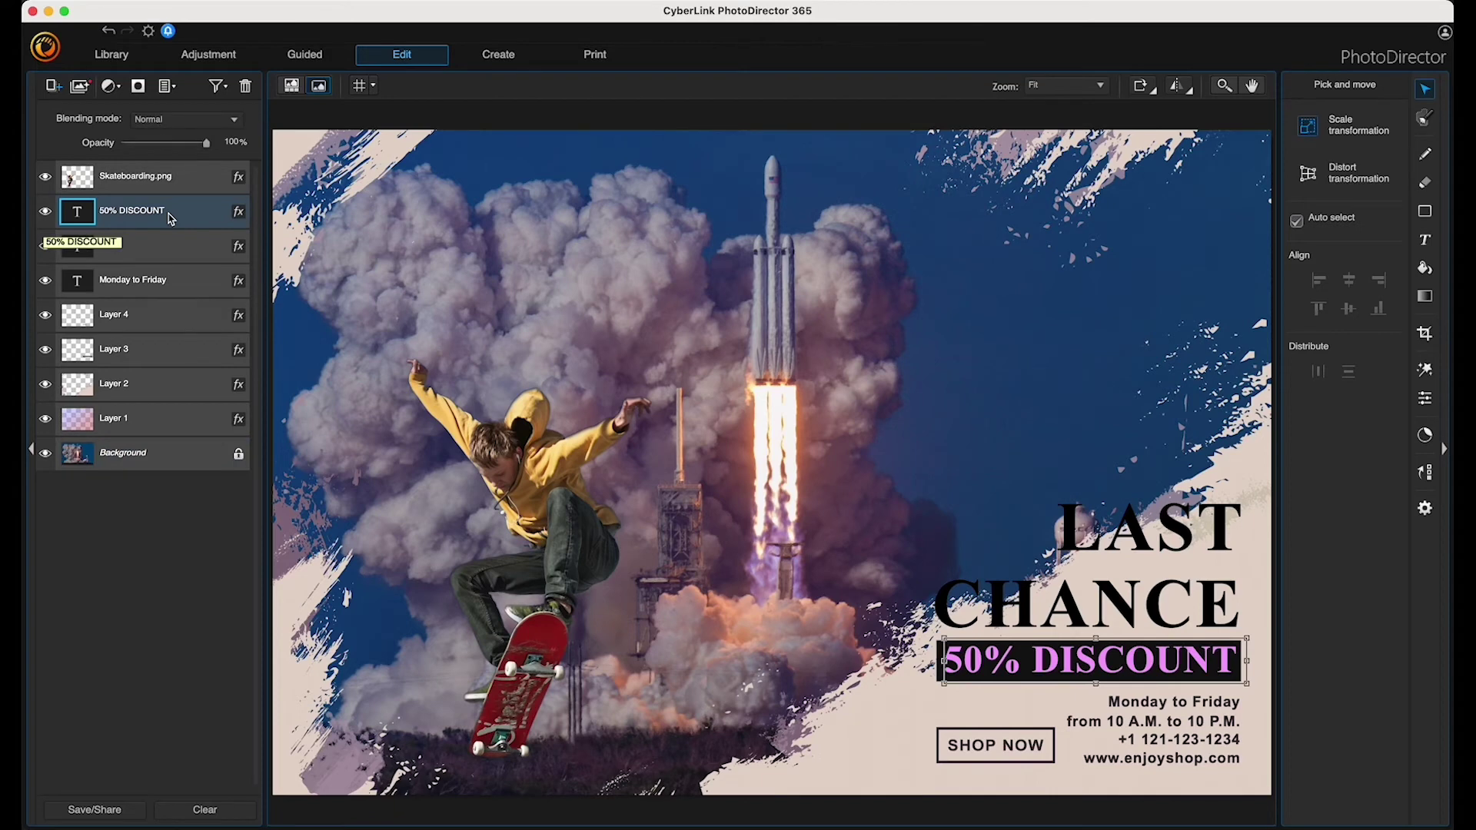
shift+click(165, 421)
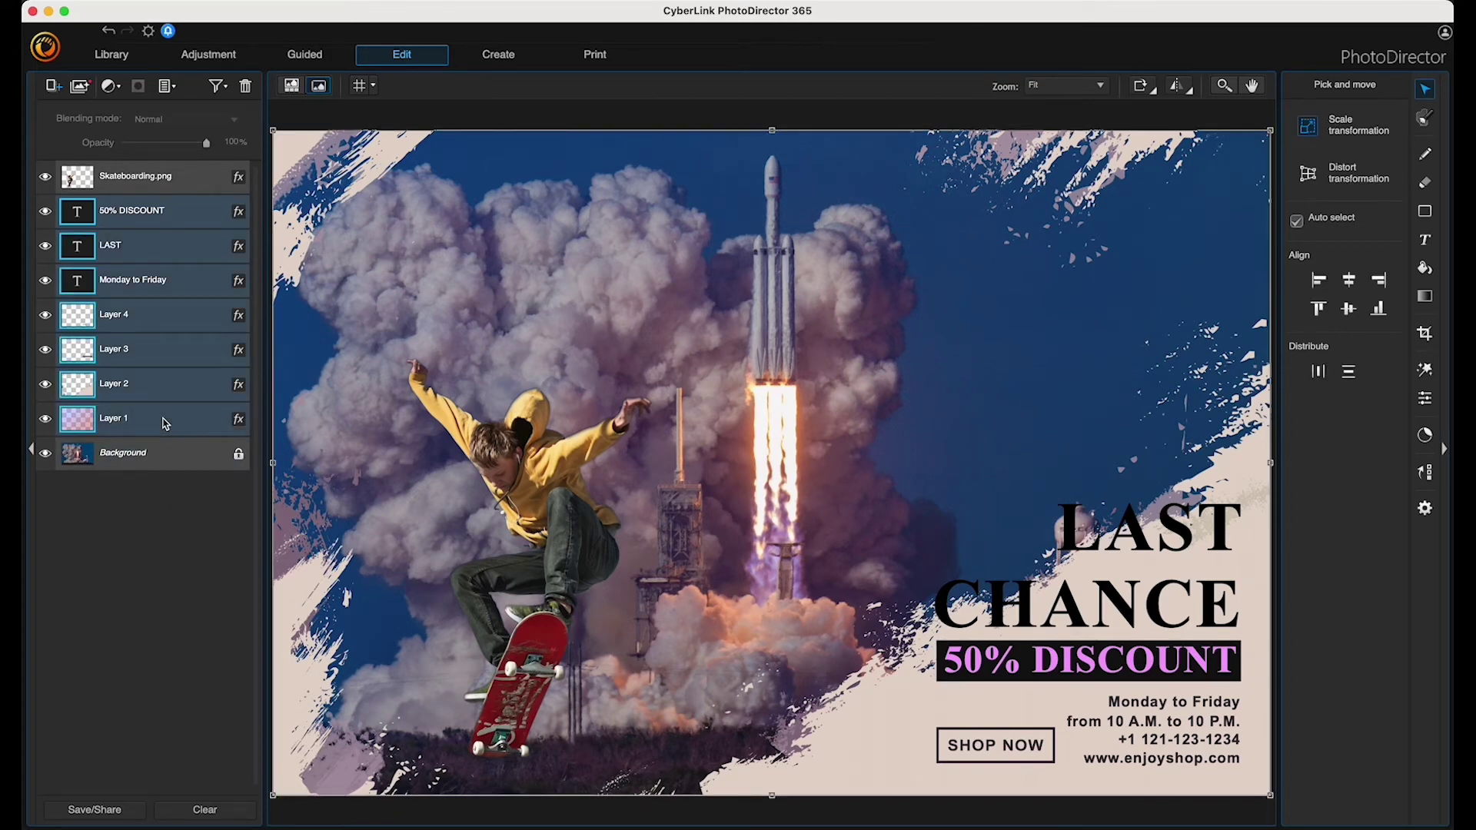
right_click(165, 423)
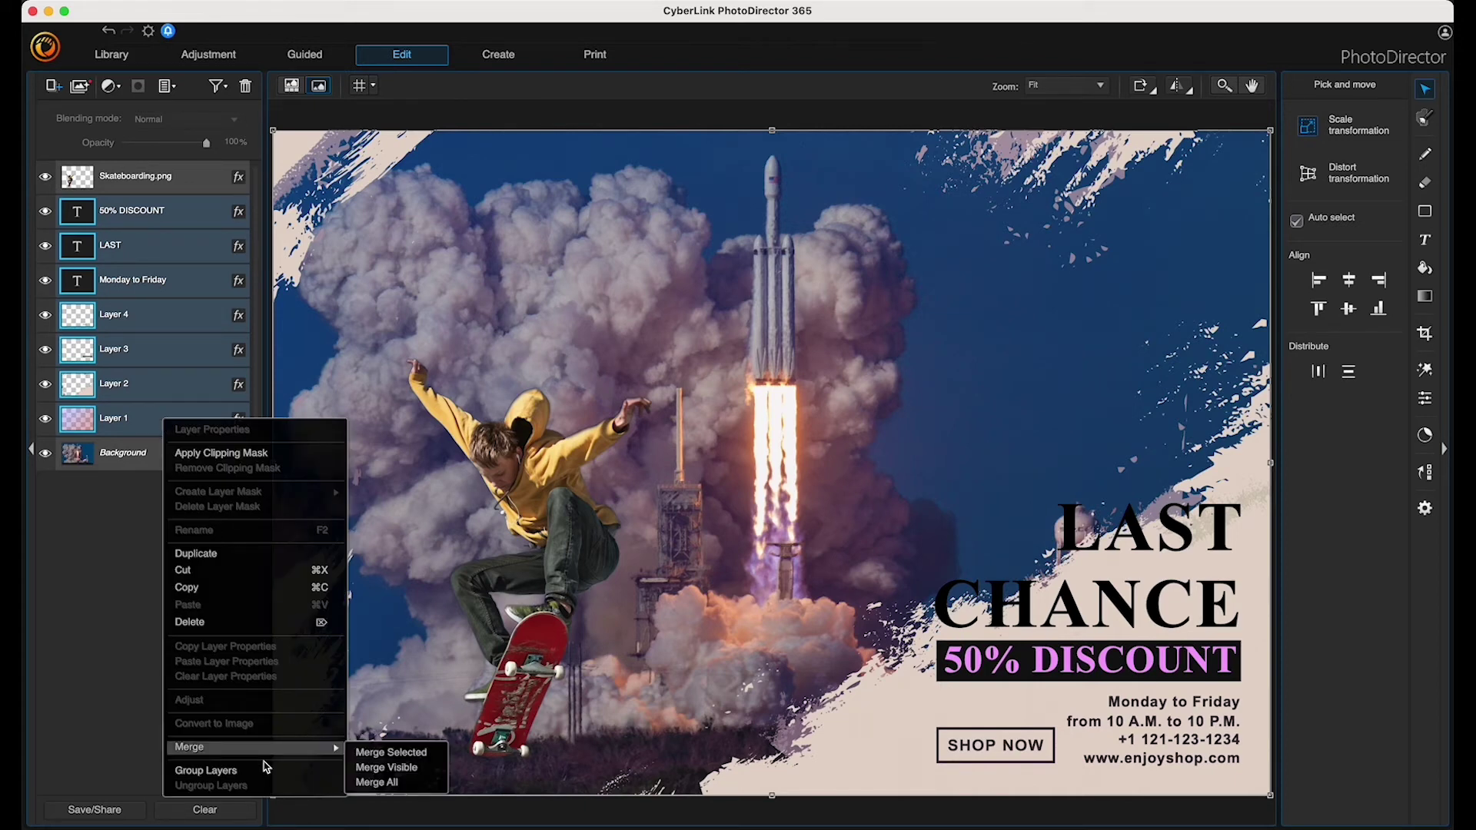
click(206, 771)
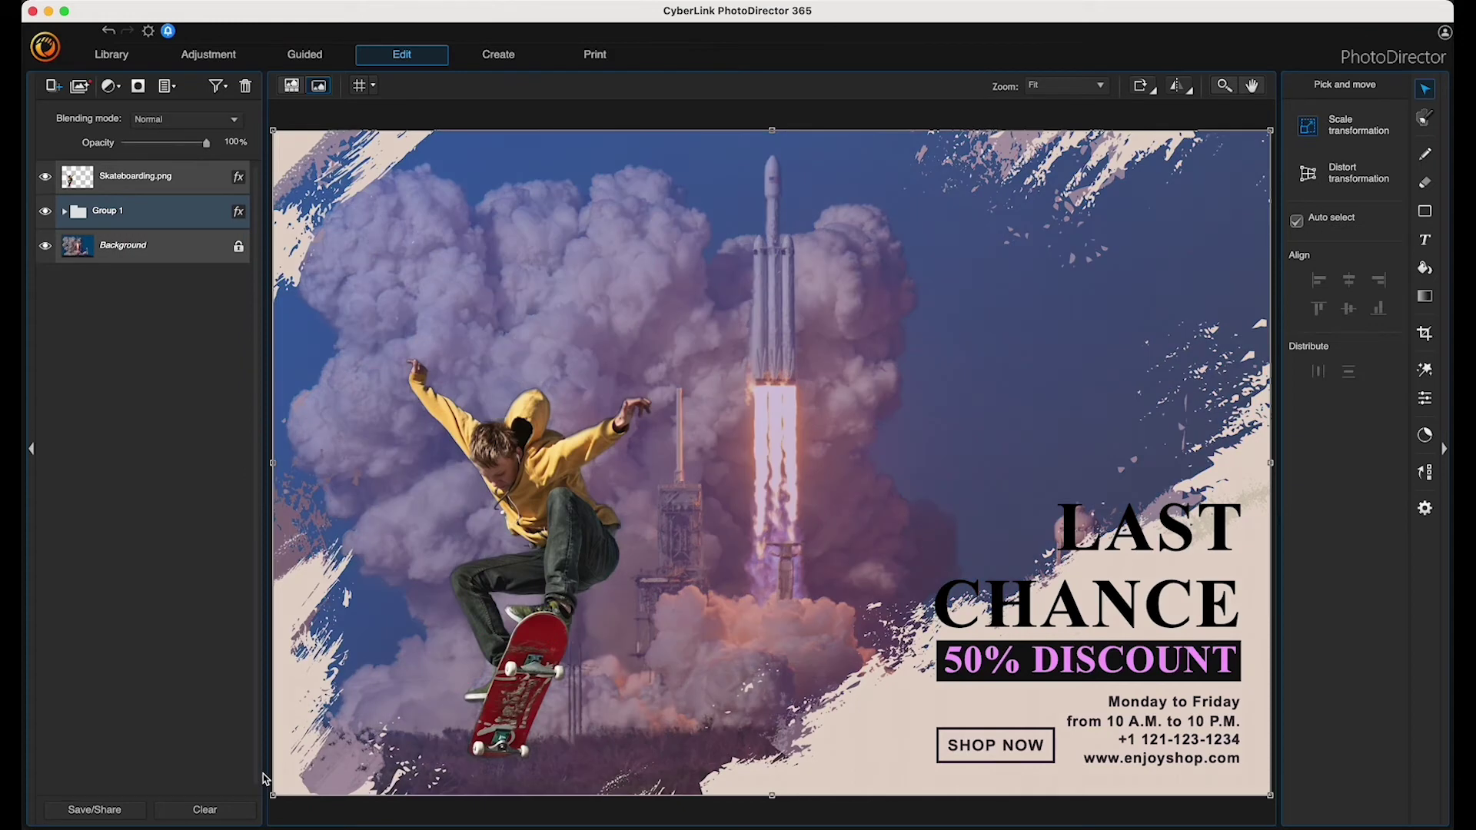
- Rename the new Group 1 to 'EXPRESS TEMPLATE'
right_click(122, 224)
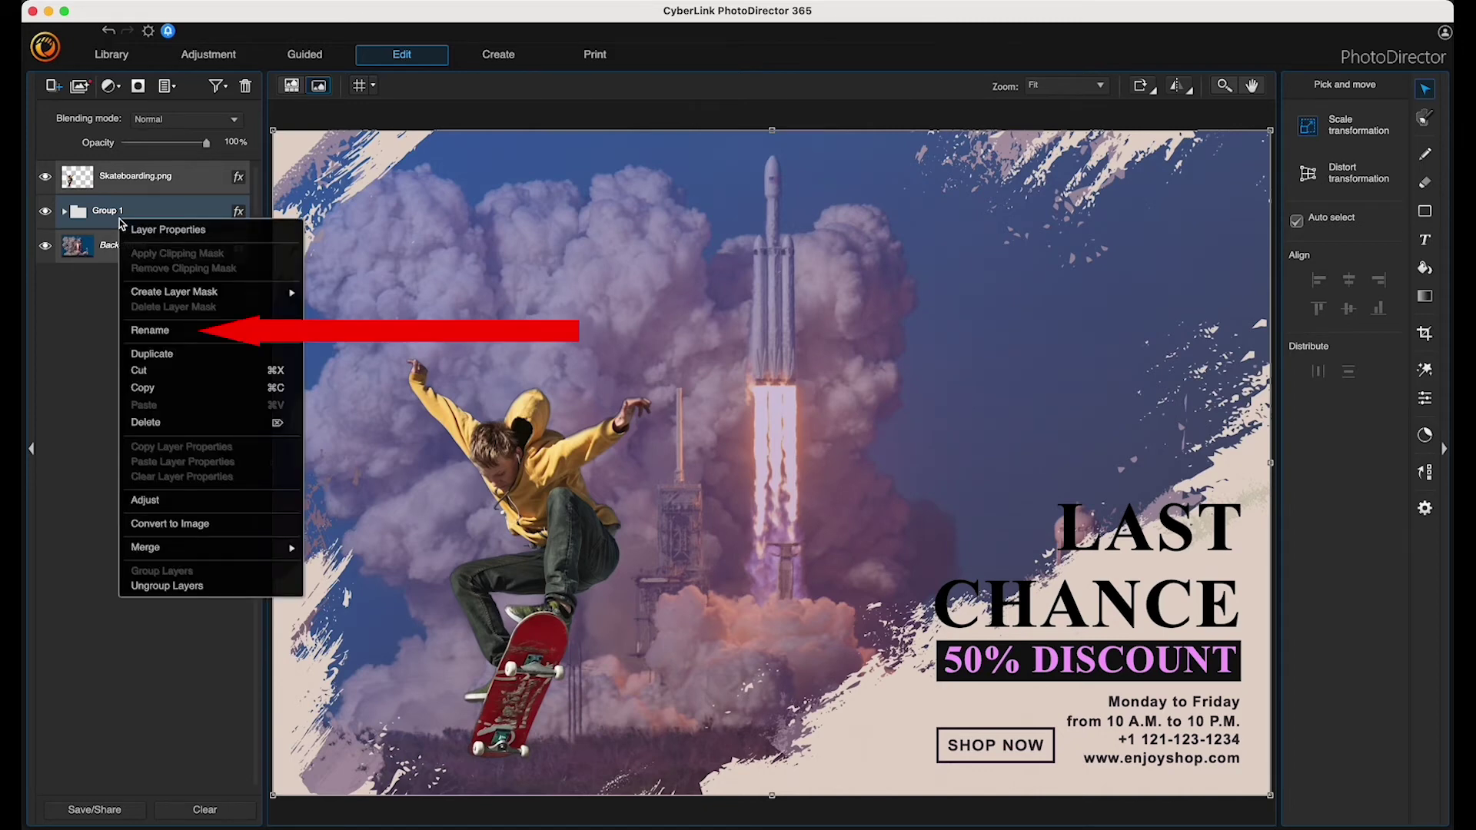
click(147, 330)
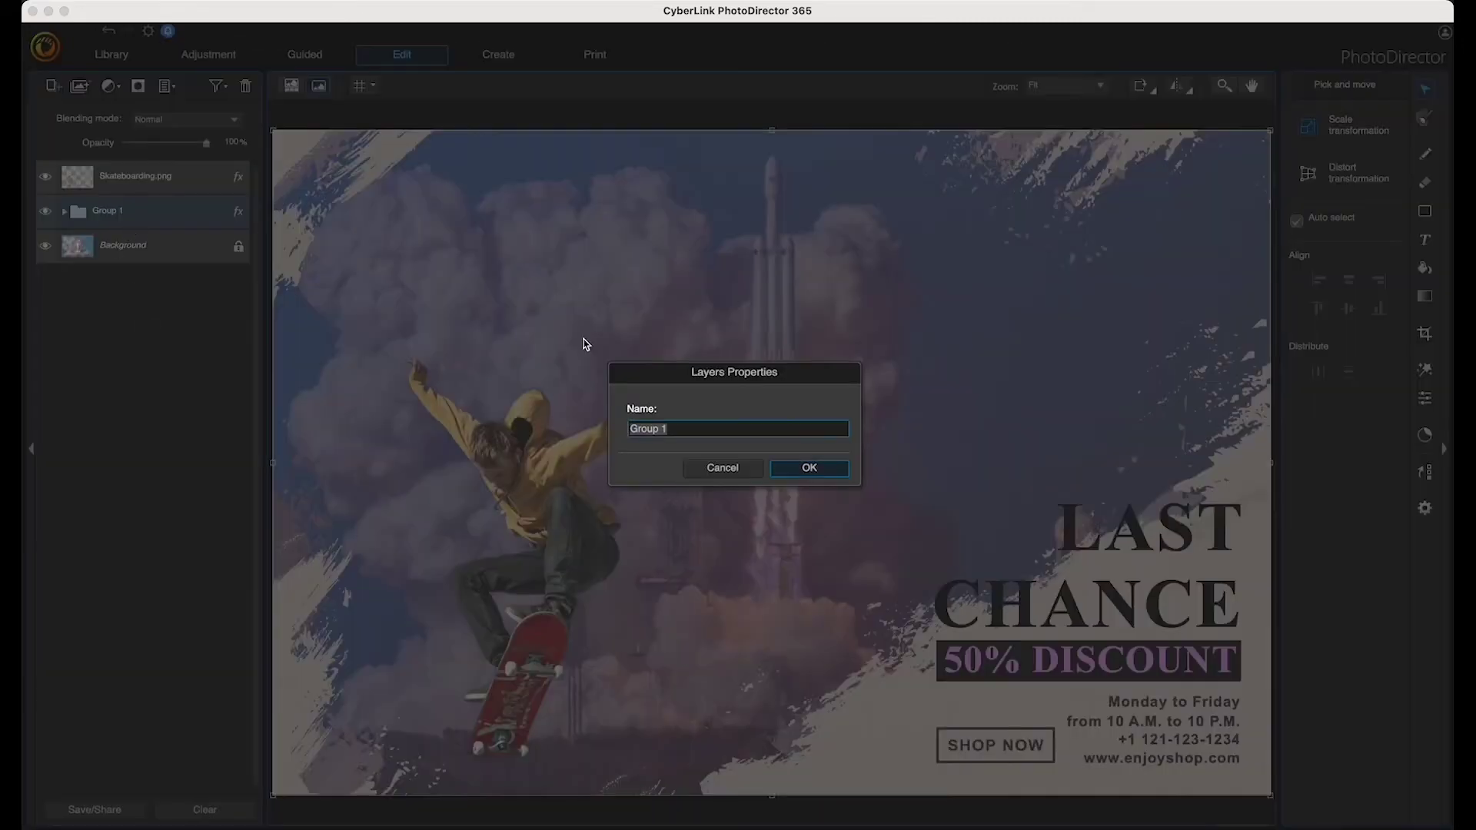
text(EXPRESS TEMPLATE)
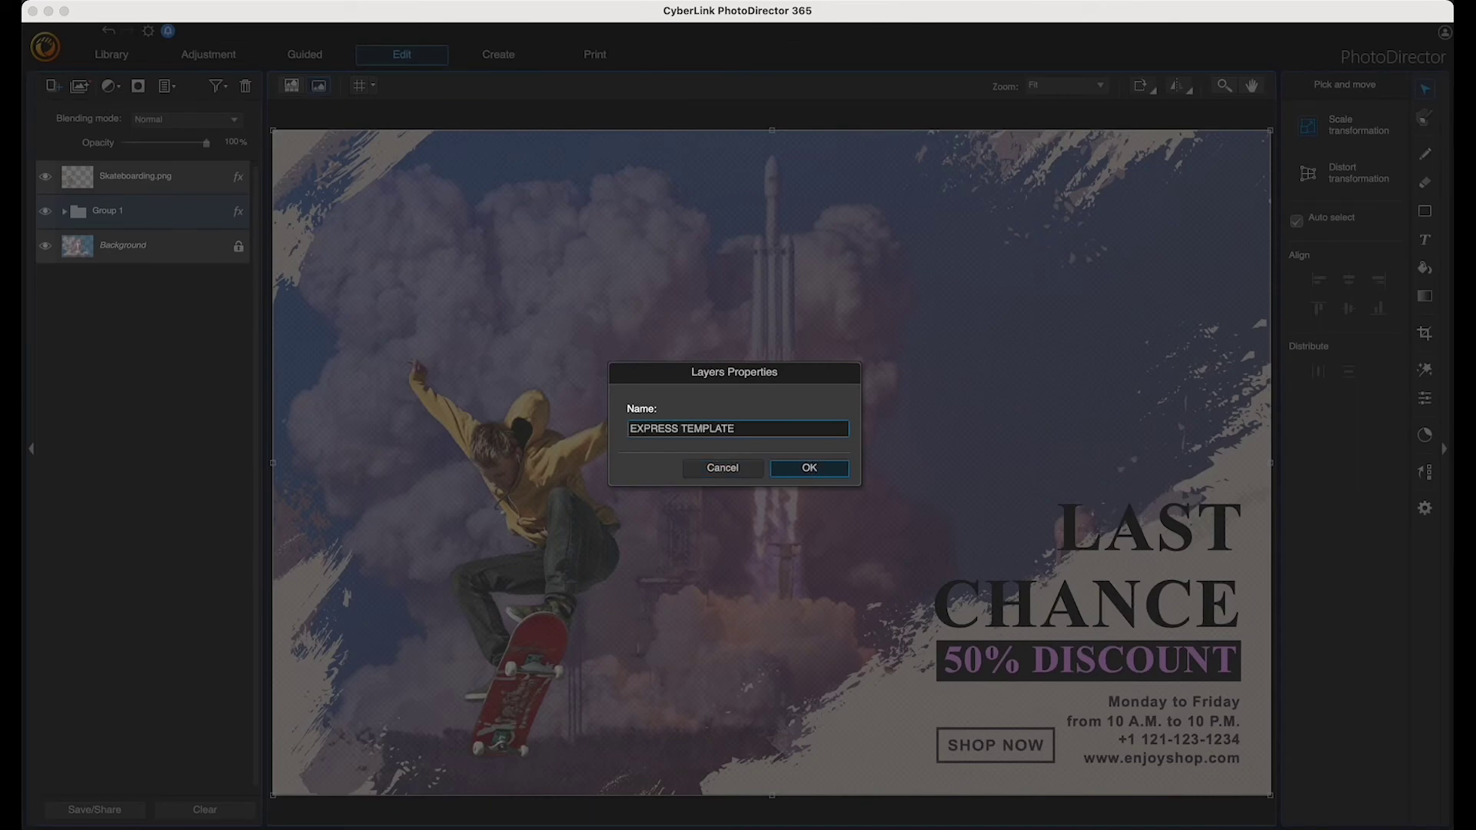
click(812, 468)
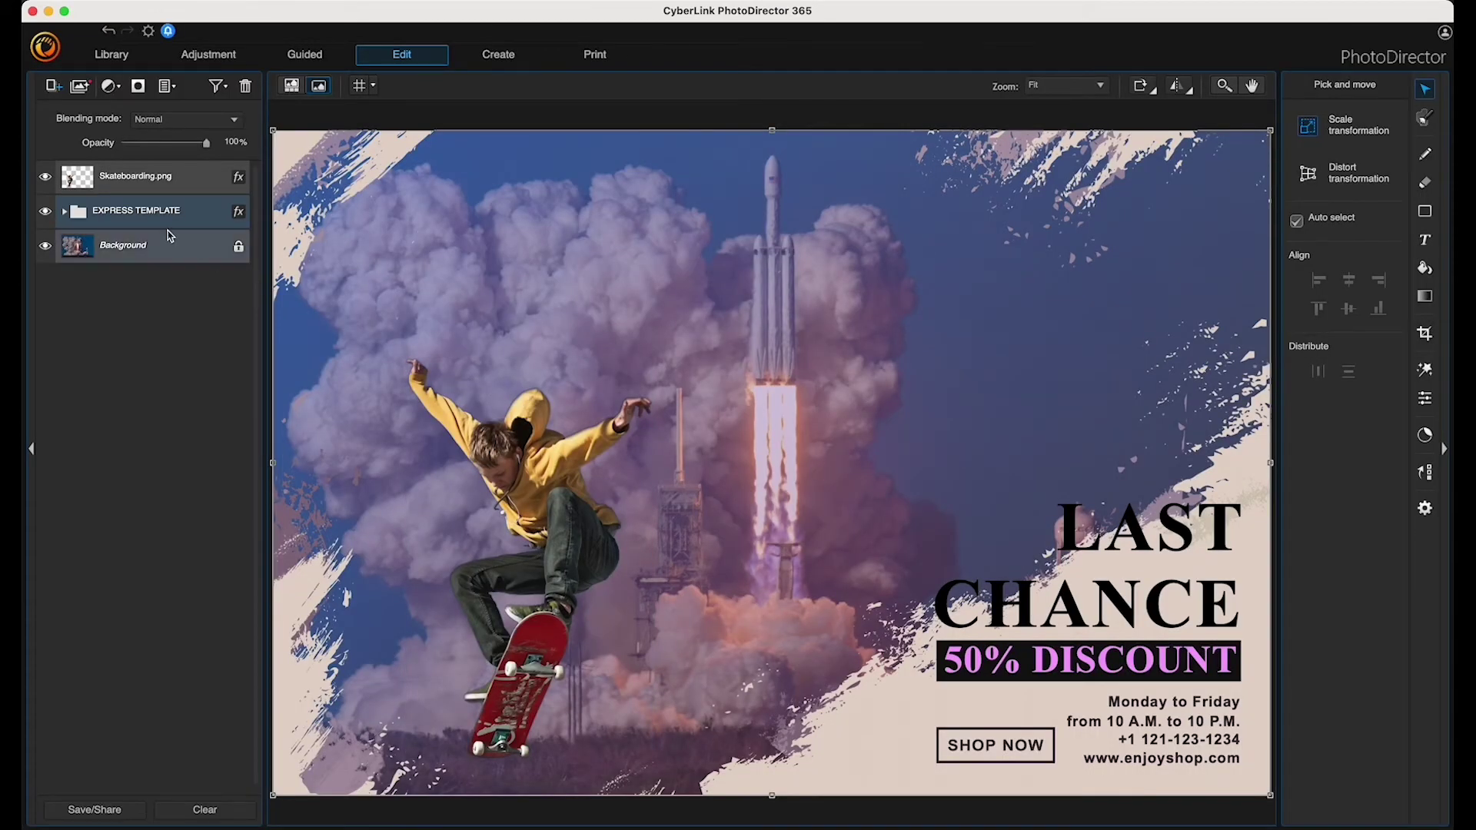
- In the expanded EXPRESS TEMPLATE group, lower Layer 1's opacity to 60% to tone down the purple
click(66, 212)
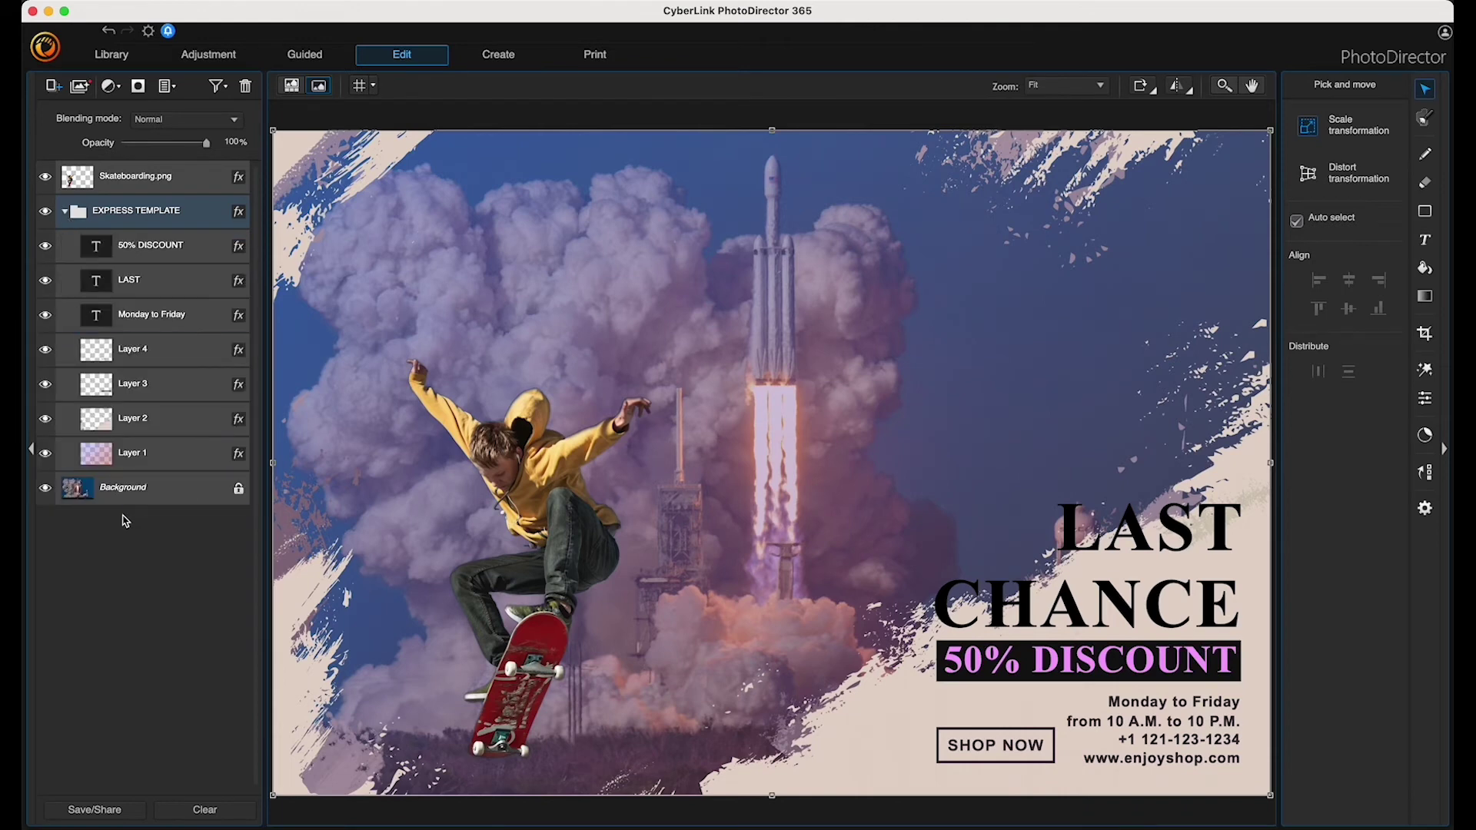
click(46, 453)
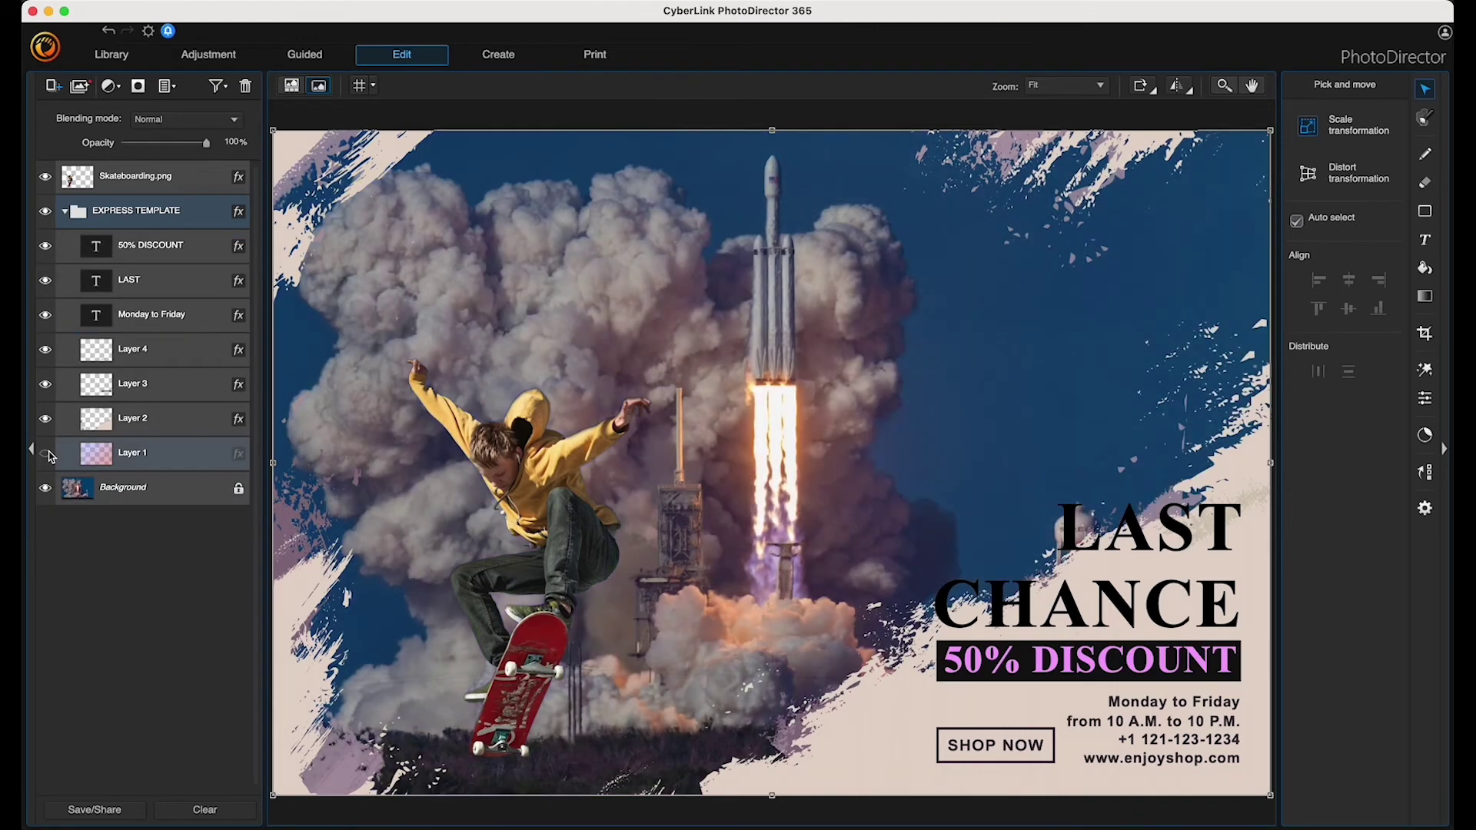
click(45, 454)
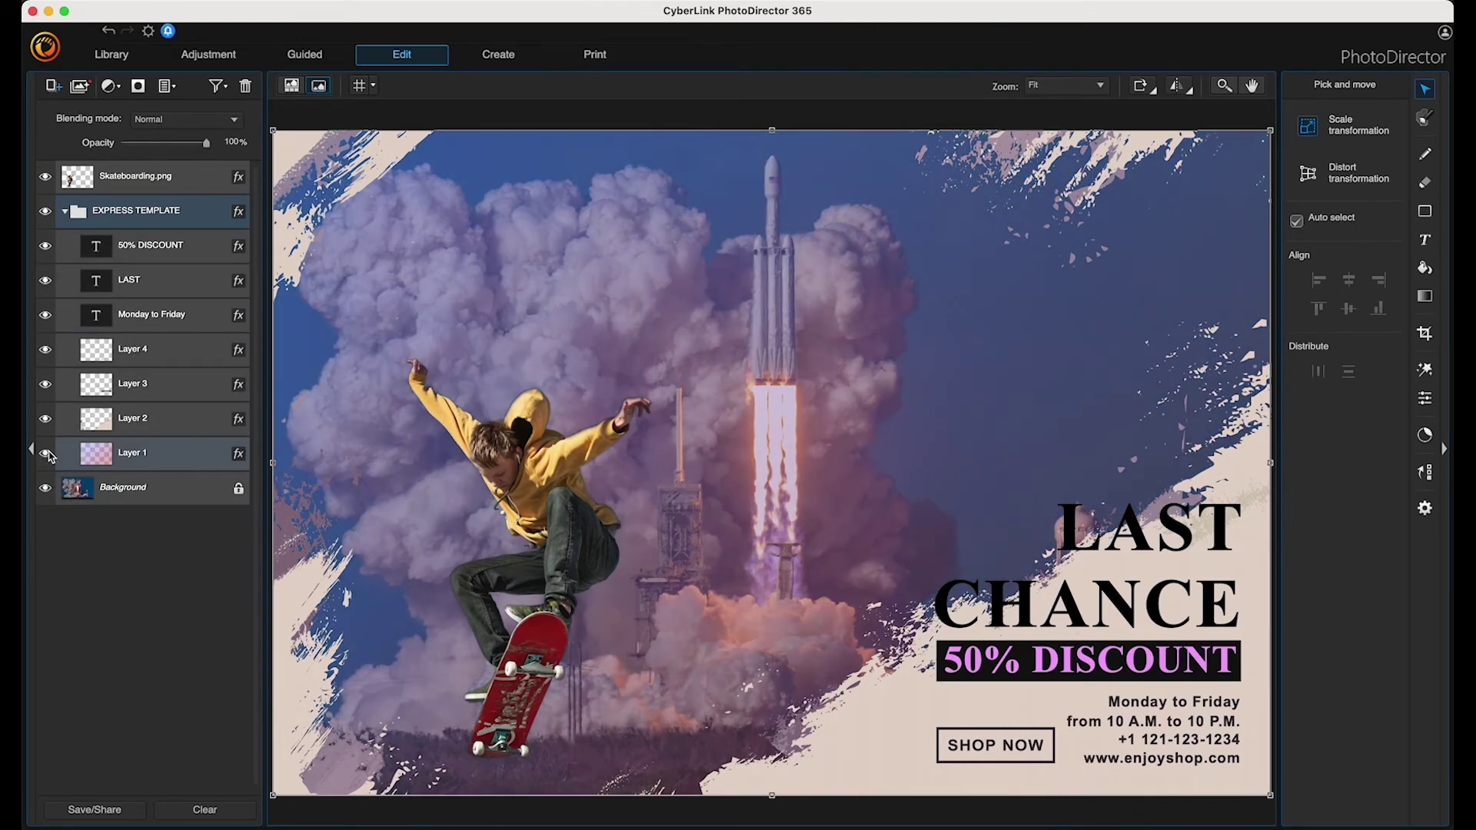
click(153, 459)
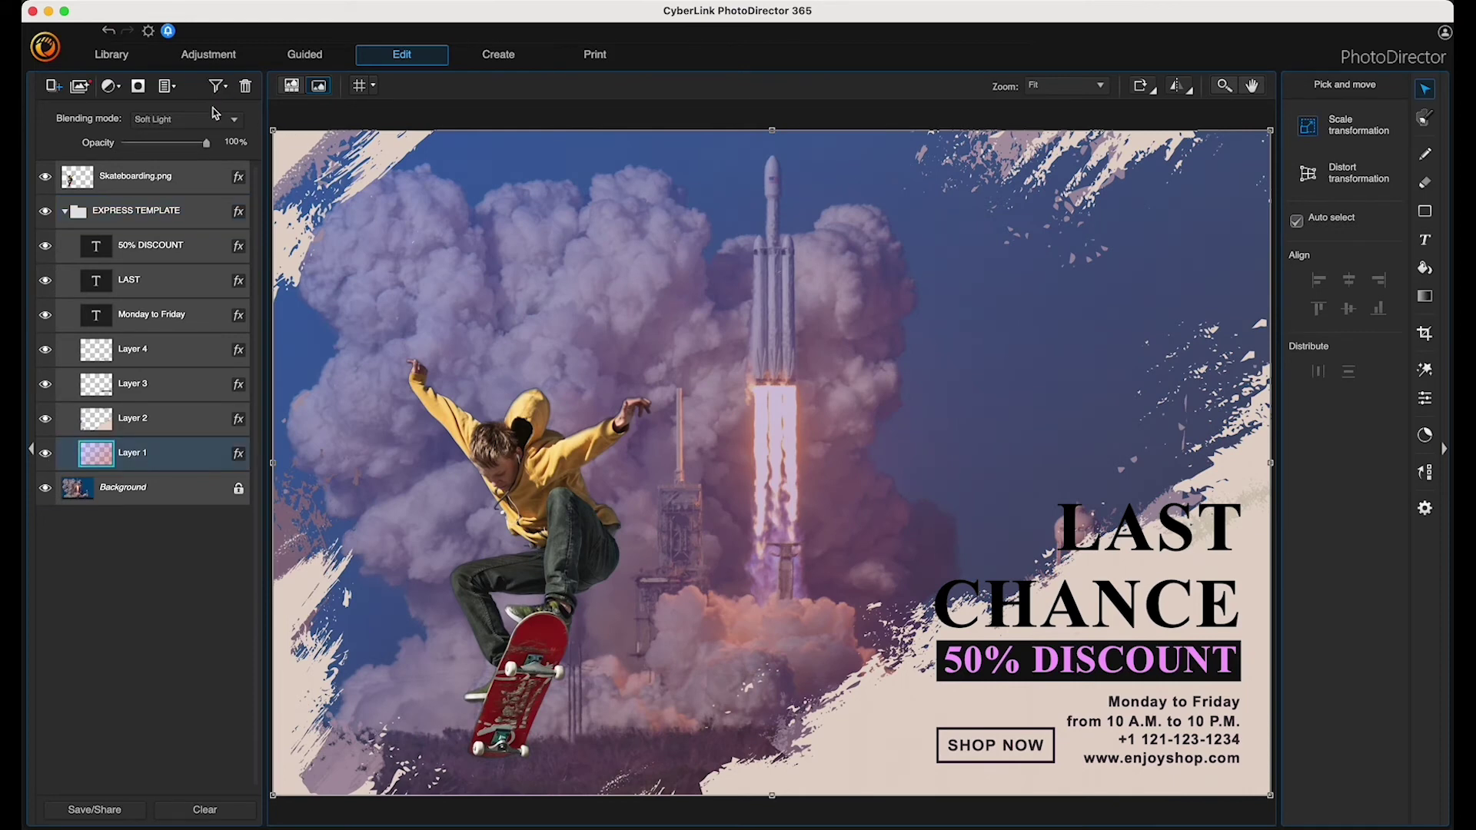
drag(207, 144, 174, 146)
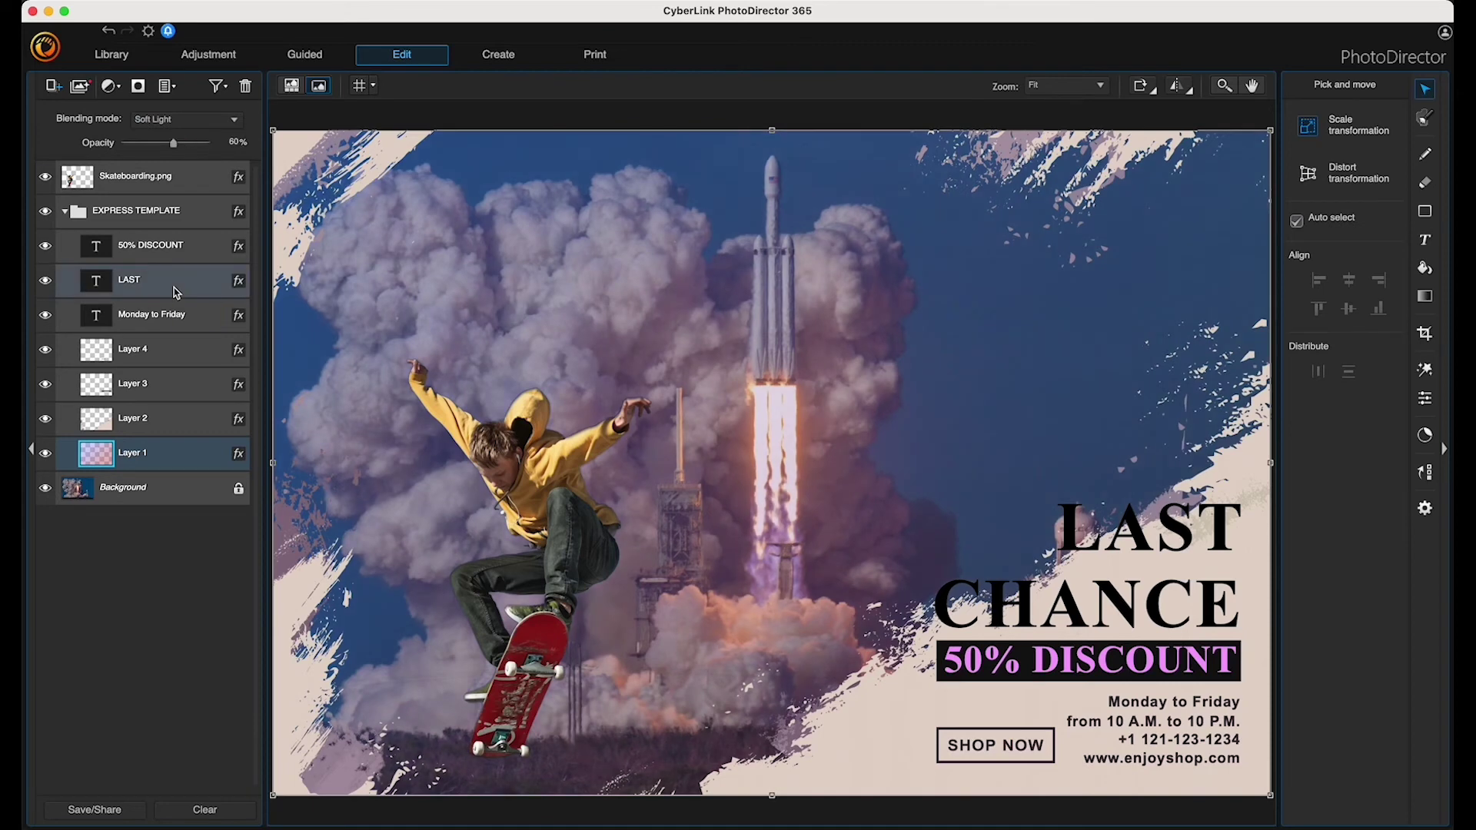
click(163, 249)
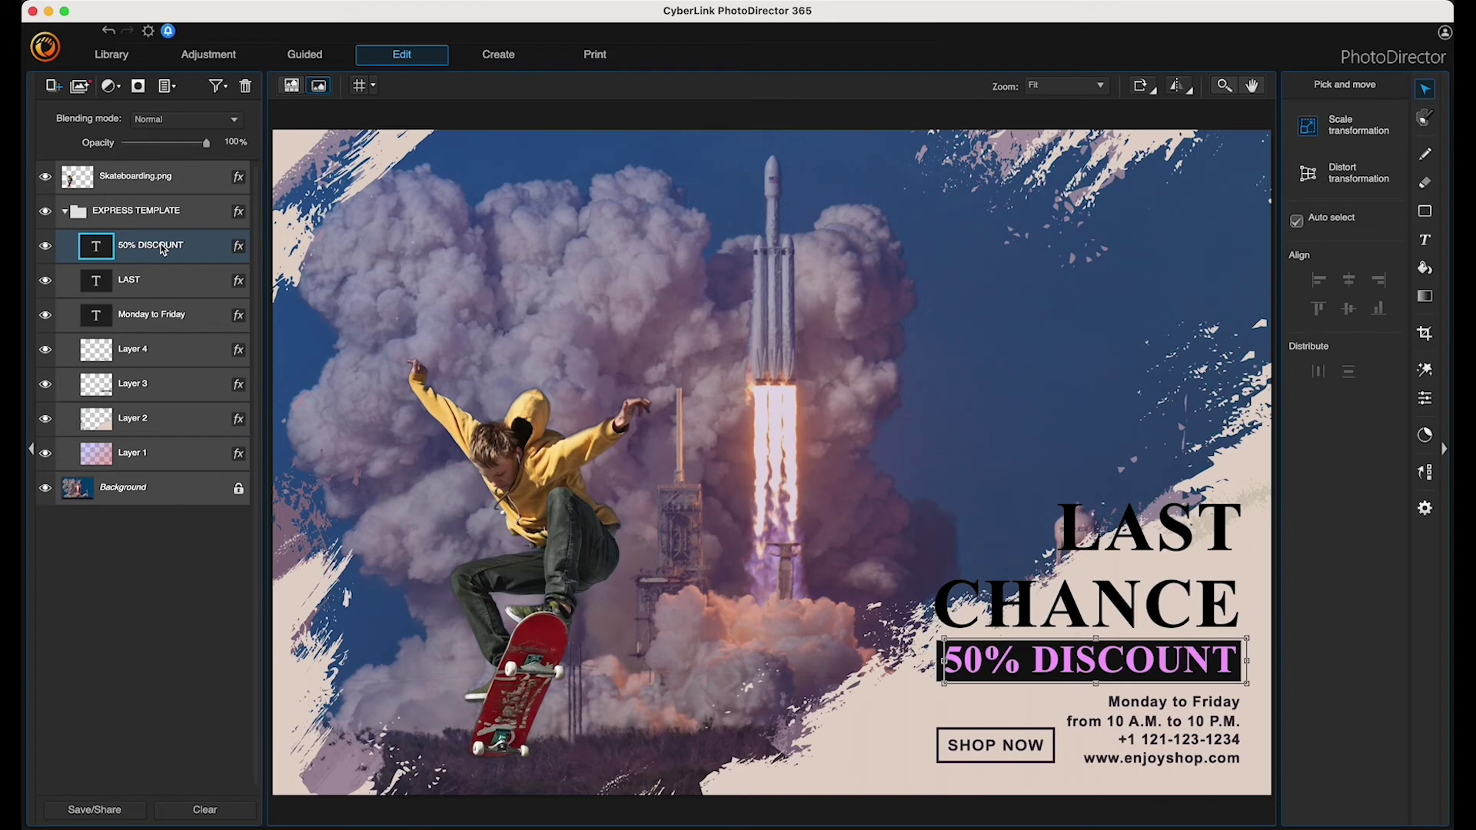
- Recolour all of the 50% DISCOUNT text from pink to white
click(1430, 248)
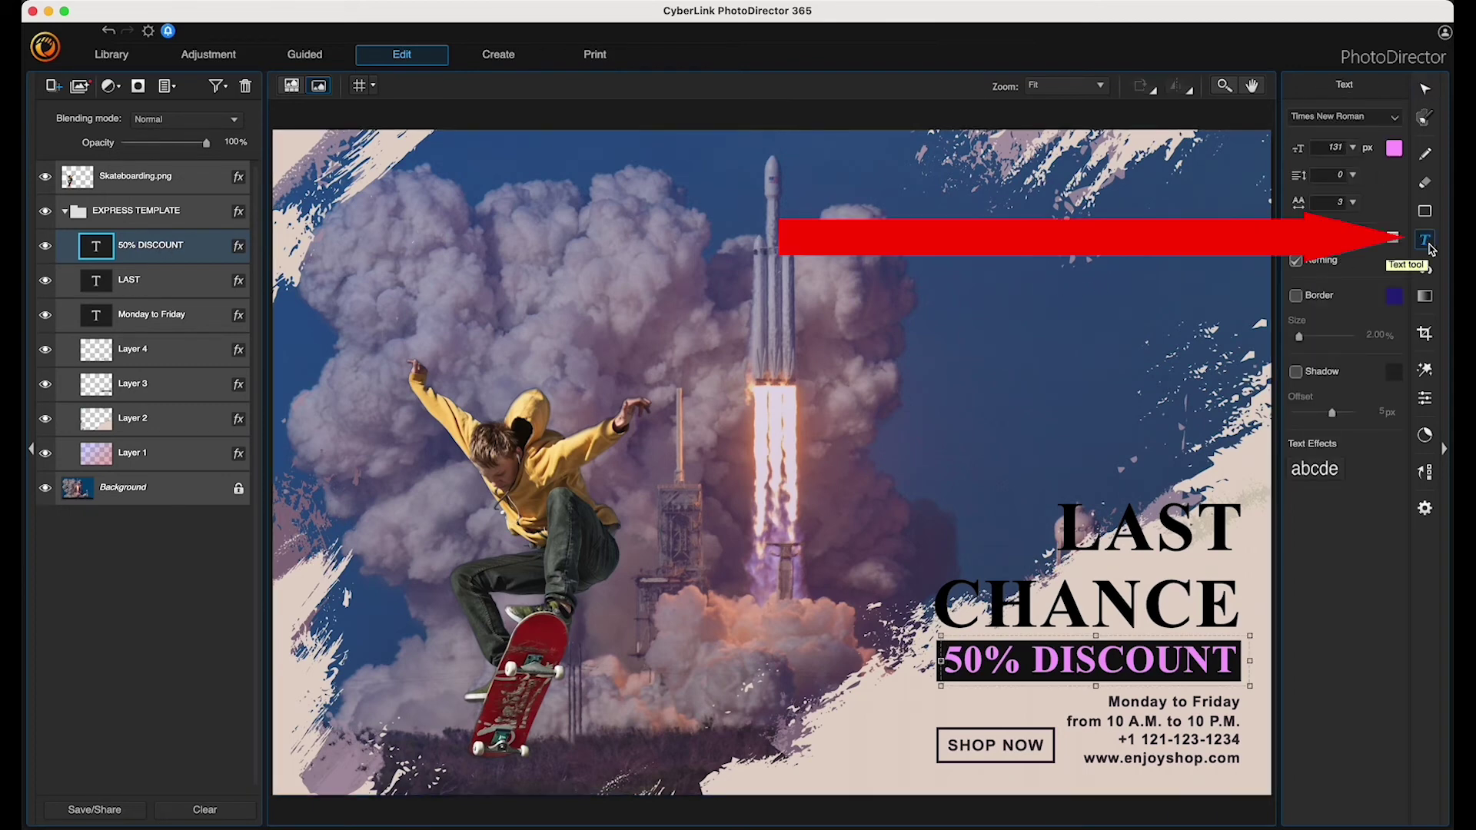
click(955, 668)
key(super+a)
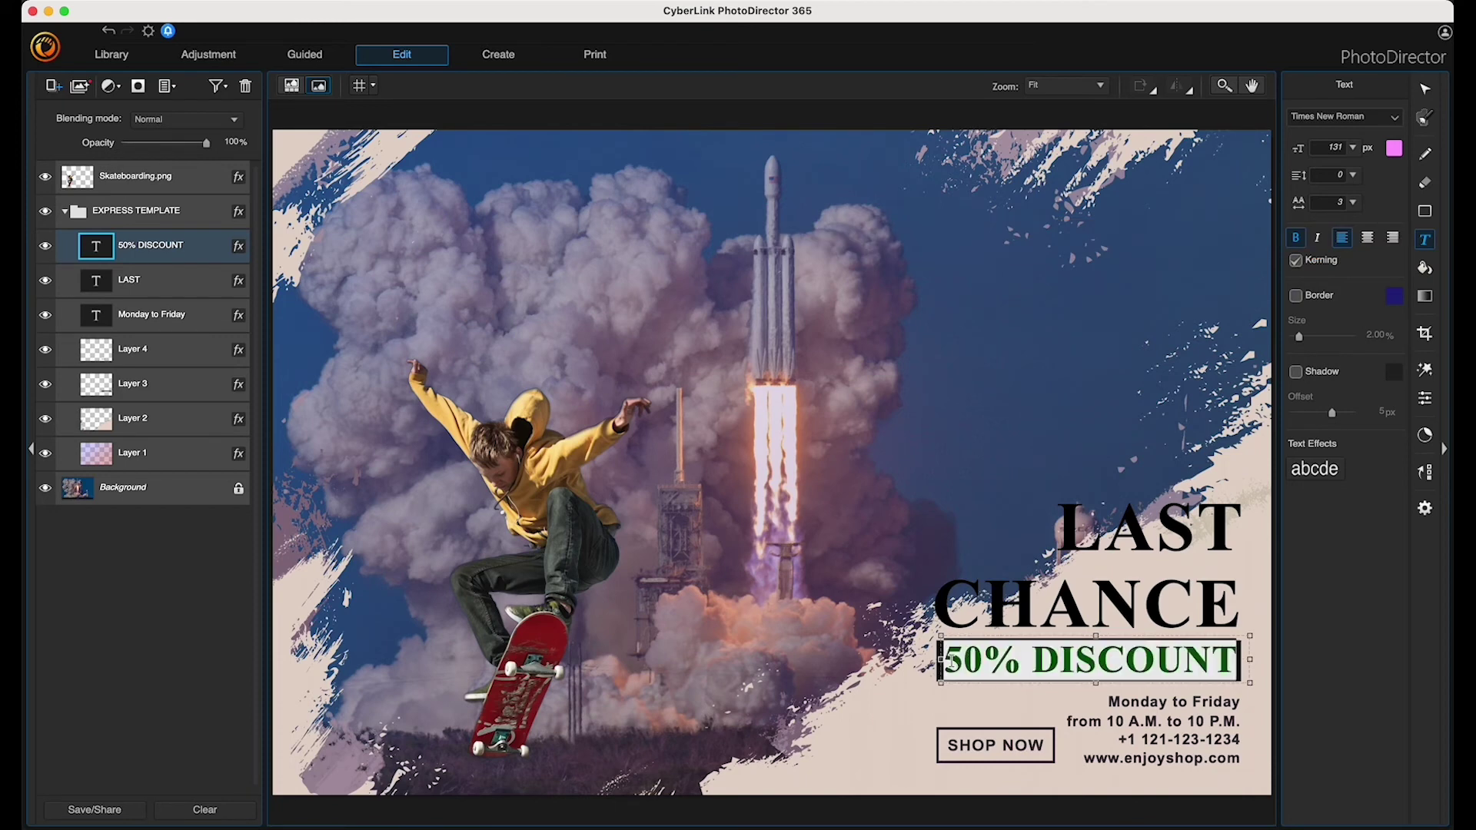
click(1396, 149)
click(1266, 443)
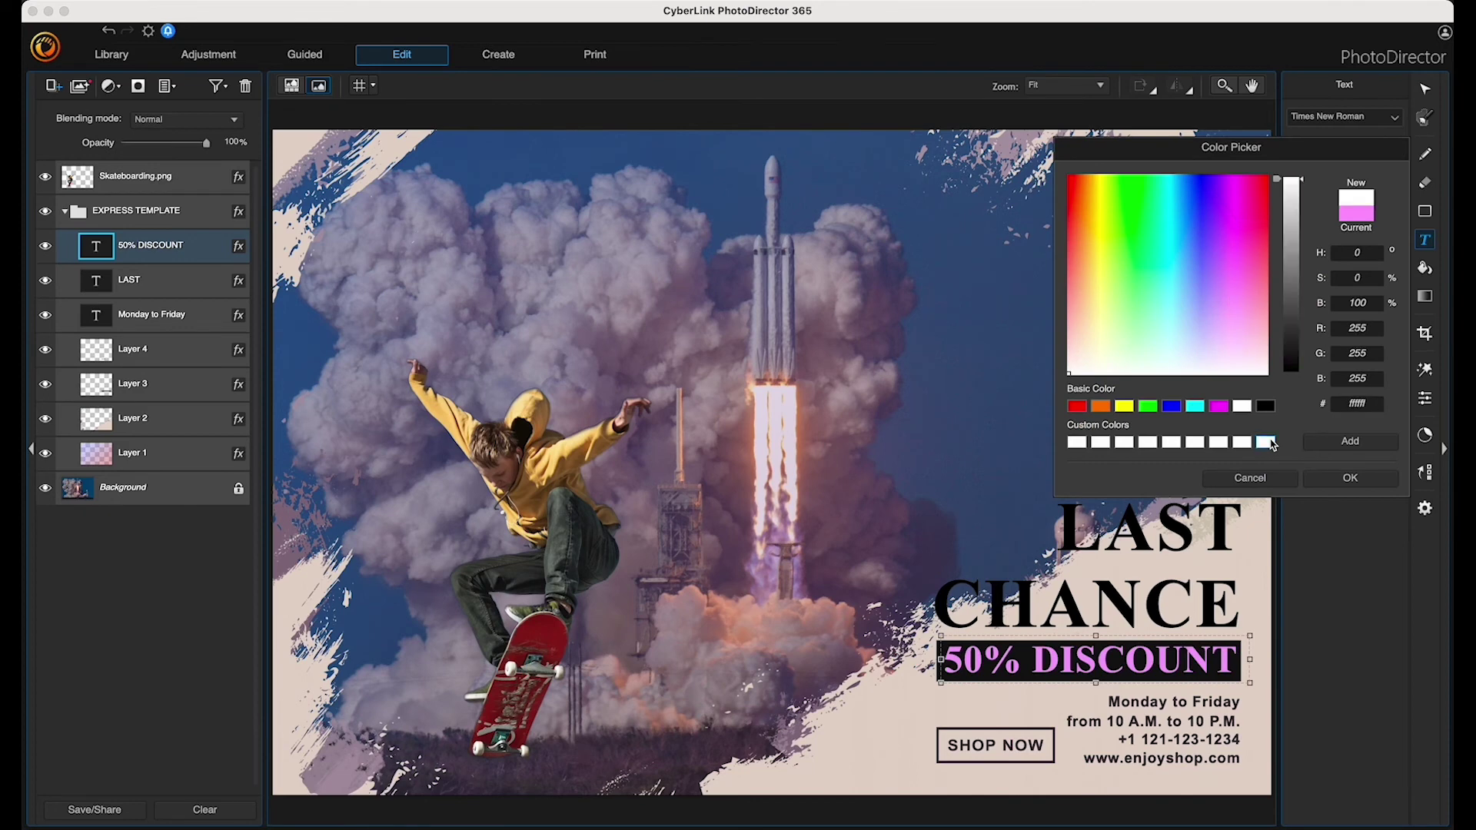
click(1349, 480)
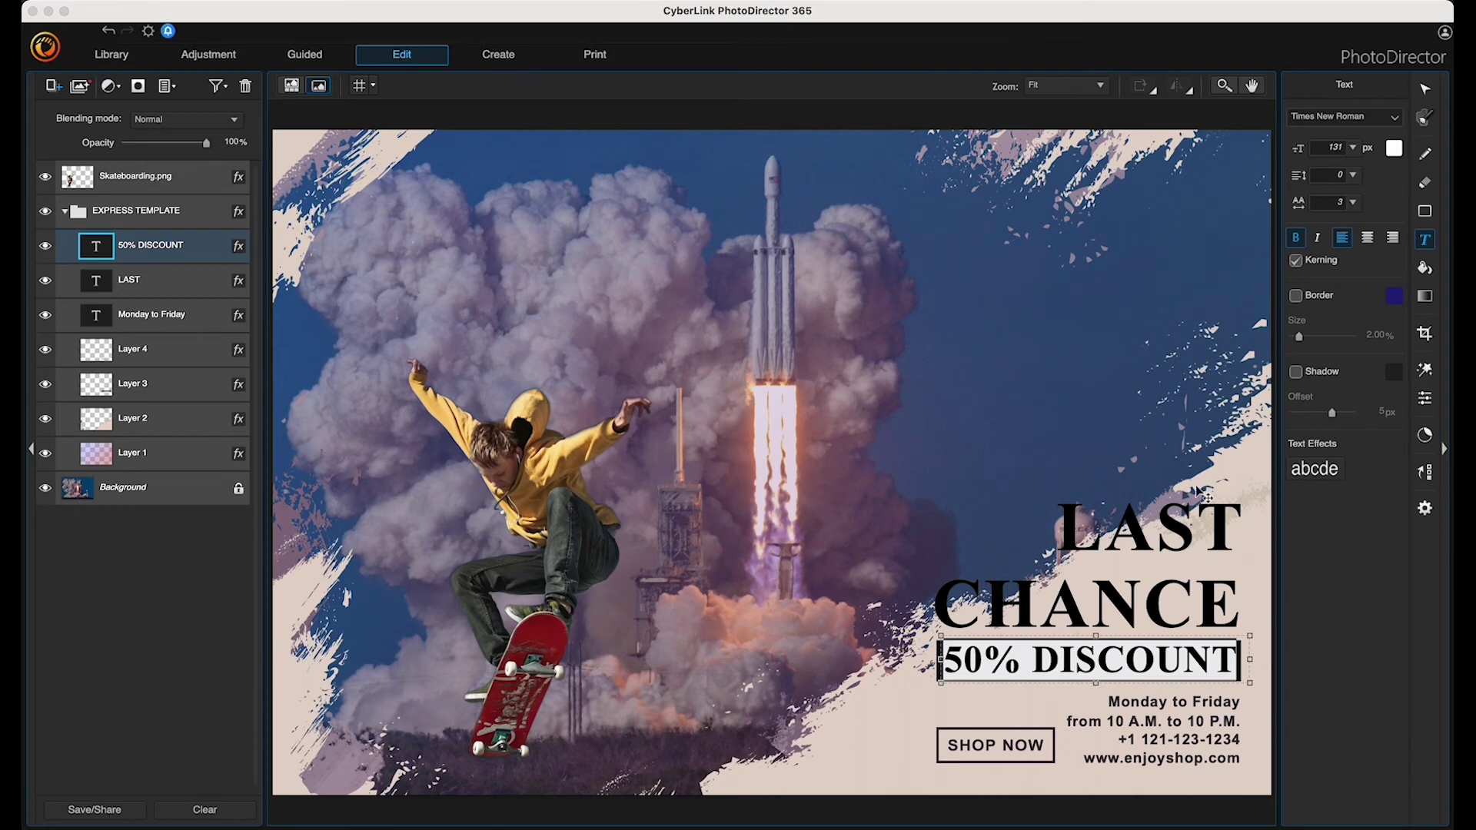
click(172, 293)
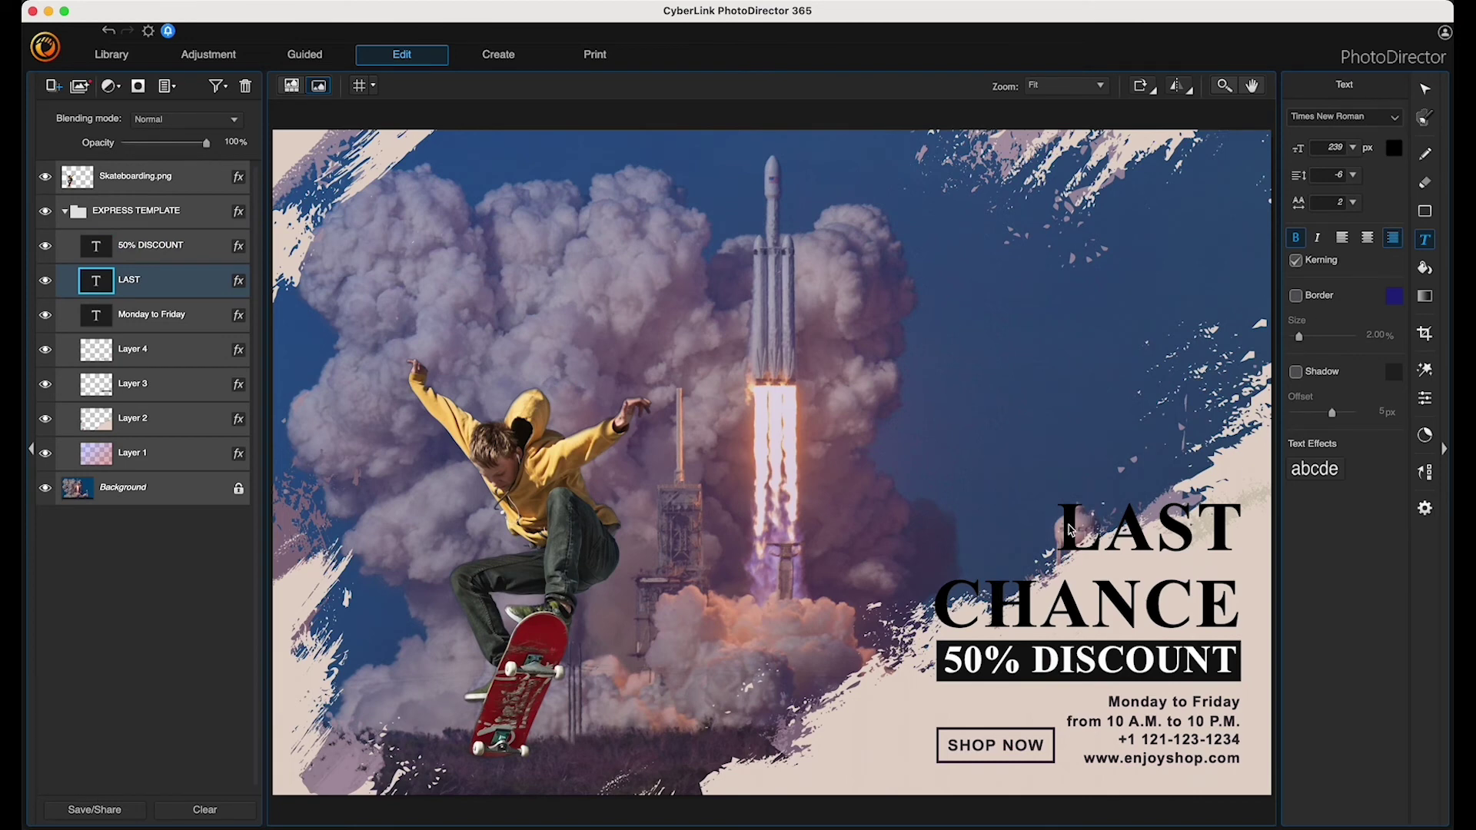
- Overwrite the LAST CHANCE headline text with 'LAUNCH SALE'
click(1072, 530)
key(super+a)
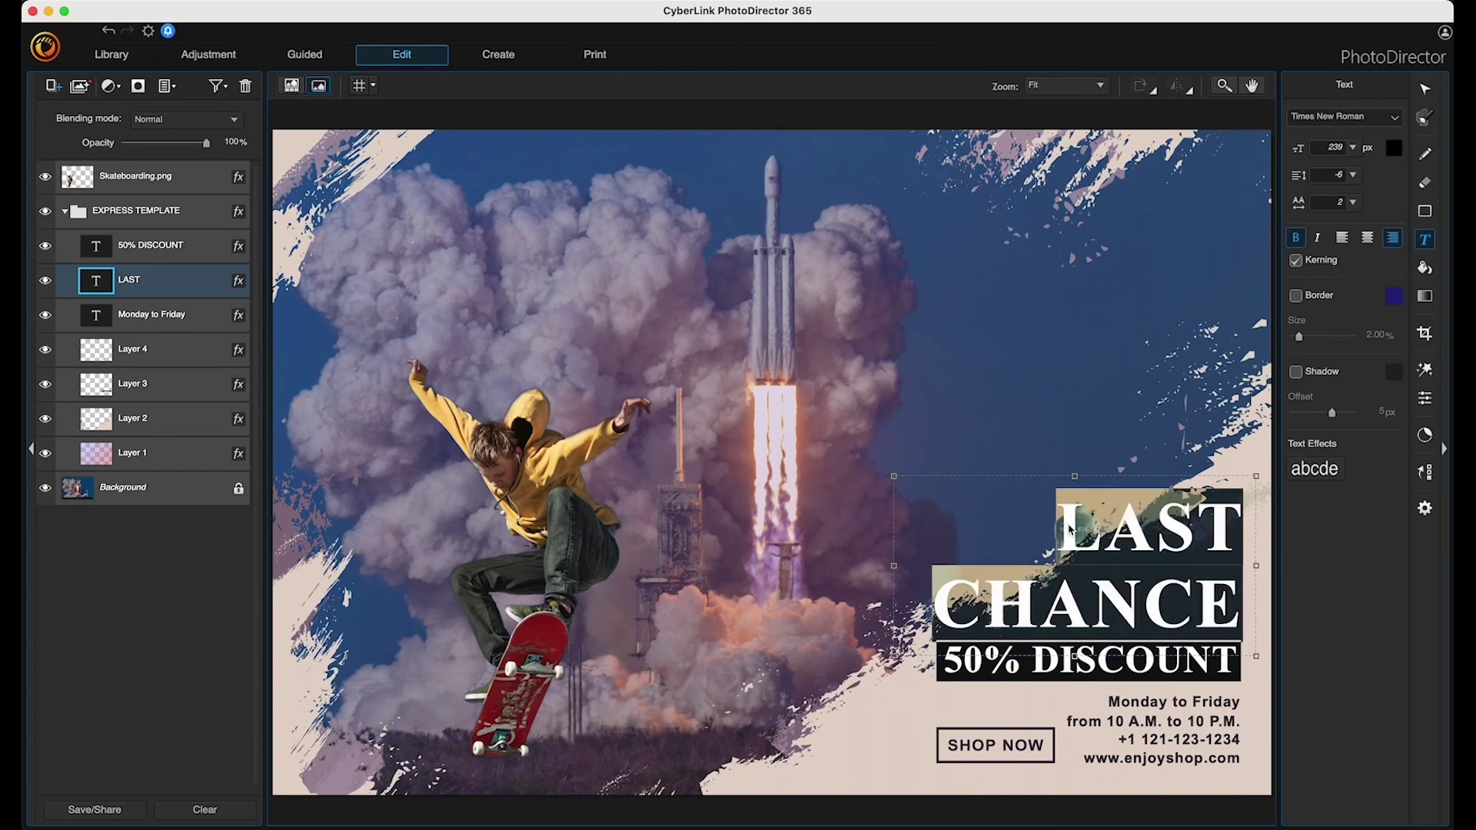
text(L)
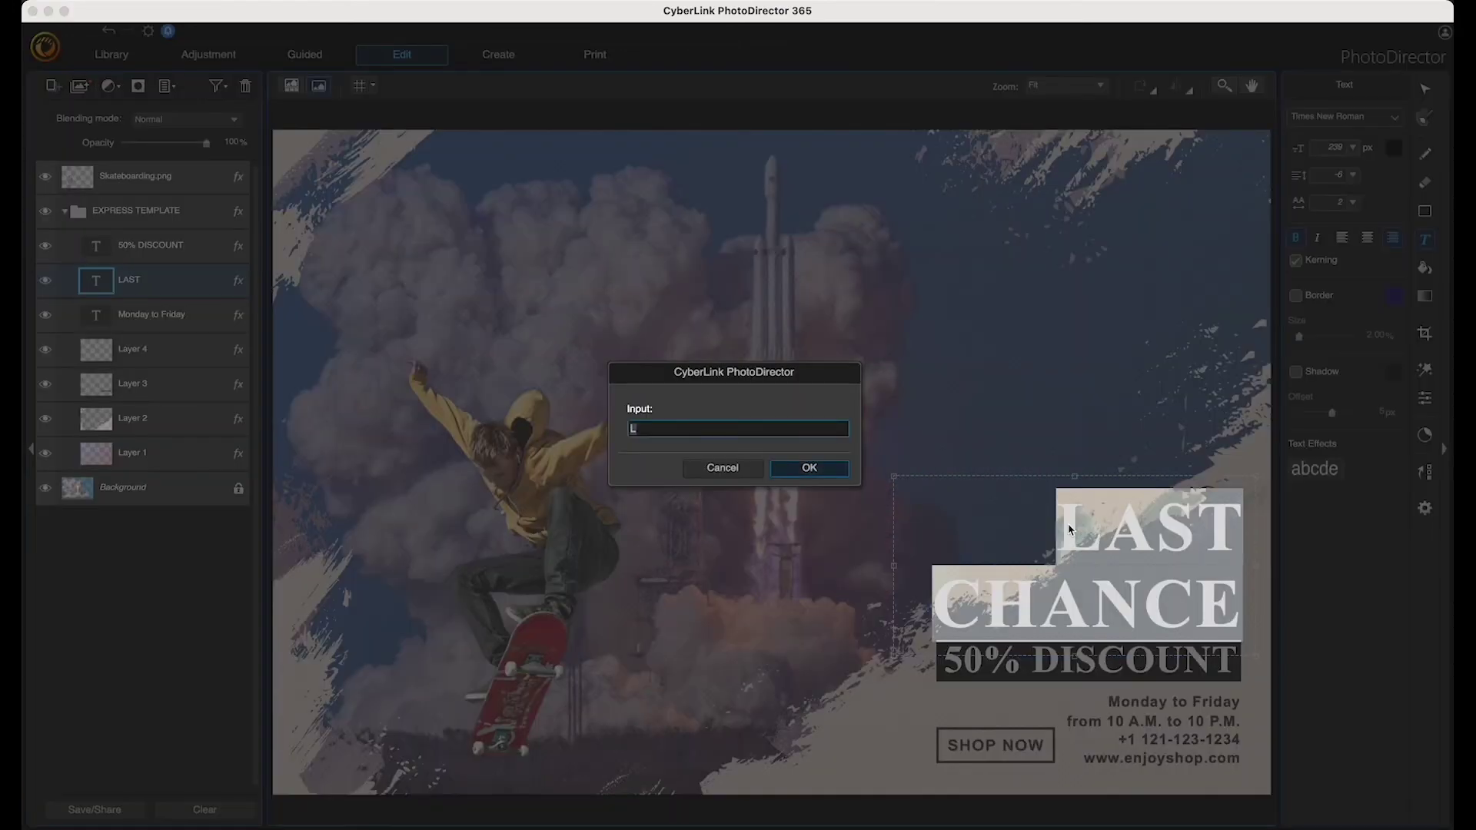
text(AUNCH SALE)
click(809, 471)
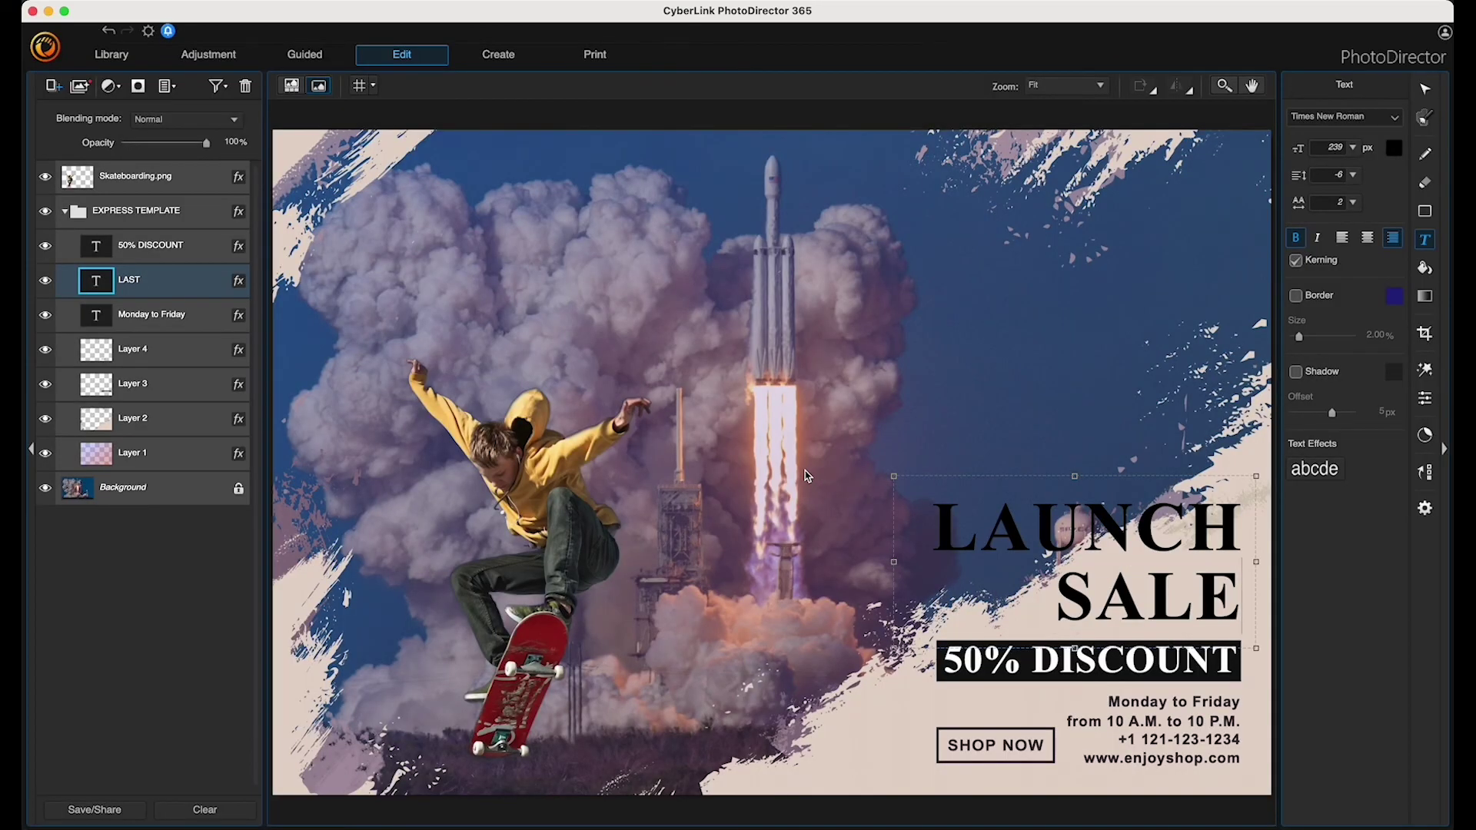
- In the Monday to Friday contact block, replace the phone number line with a placeholder number
click(1034, 694)
click(1427, 240)
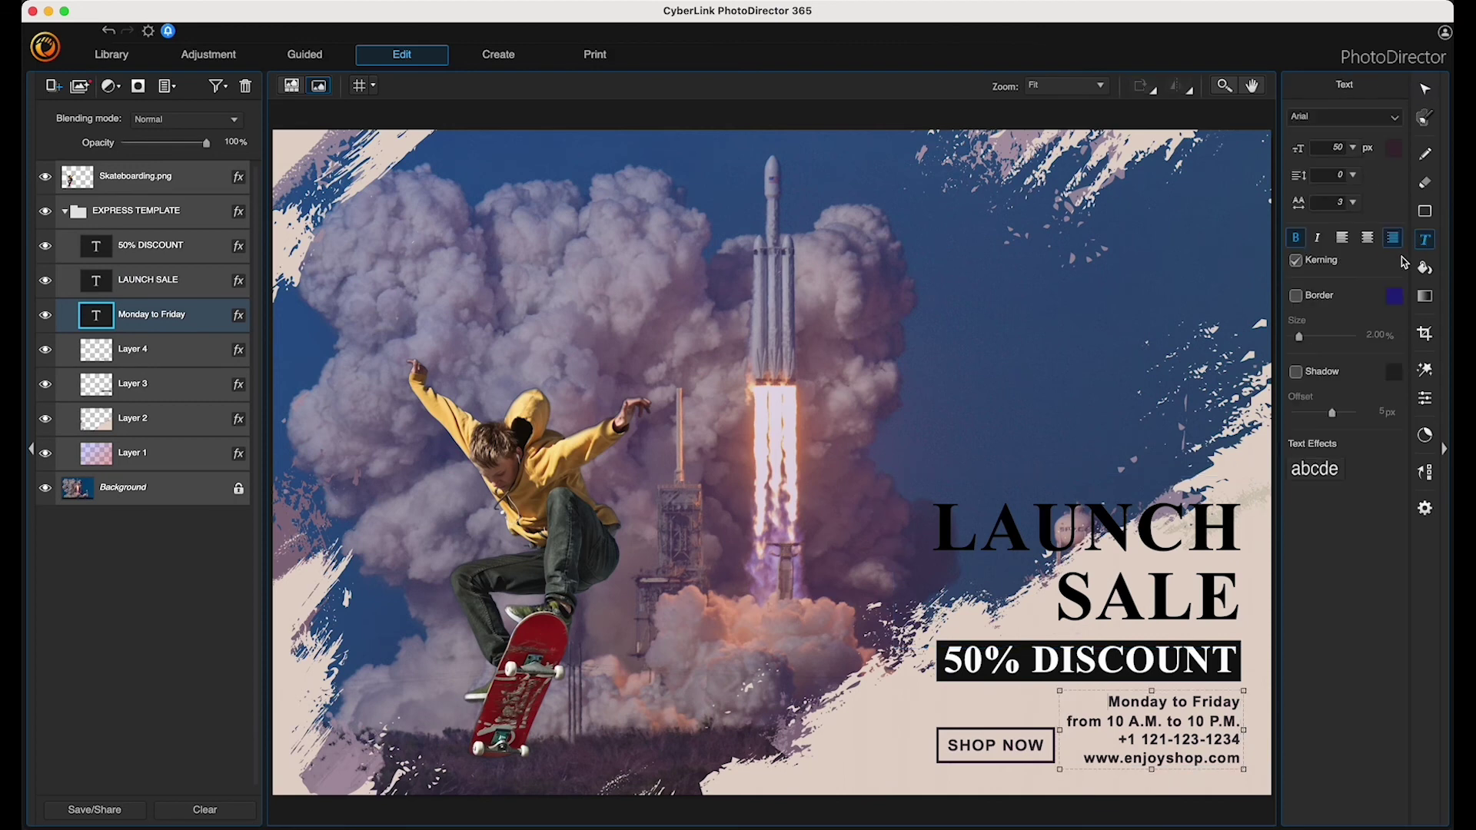
double_click(1109, 701)
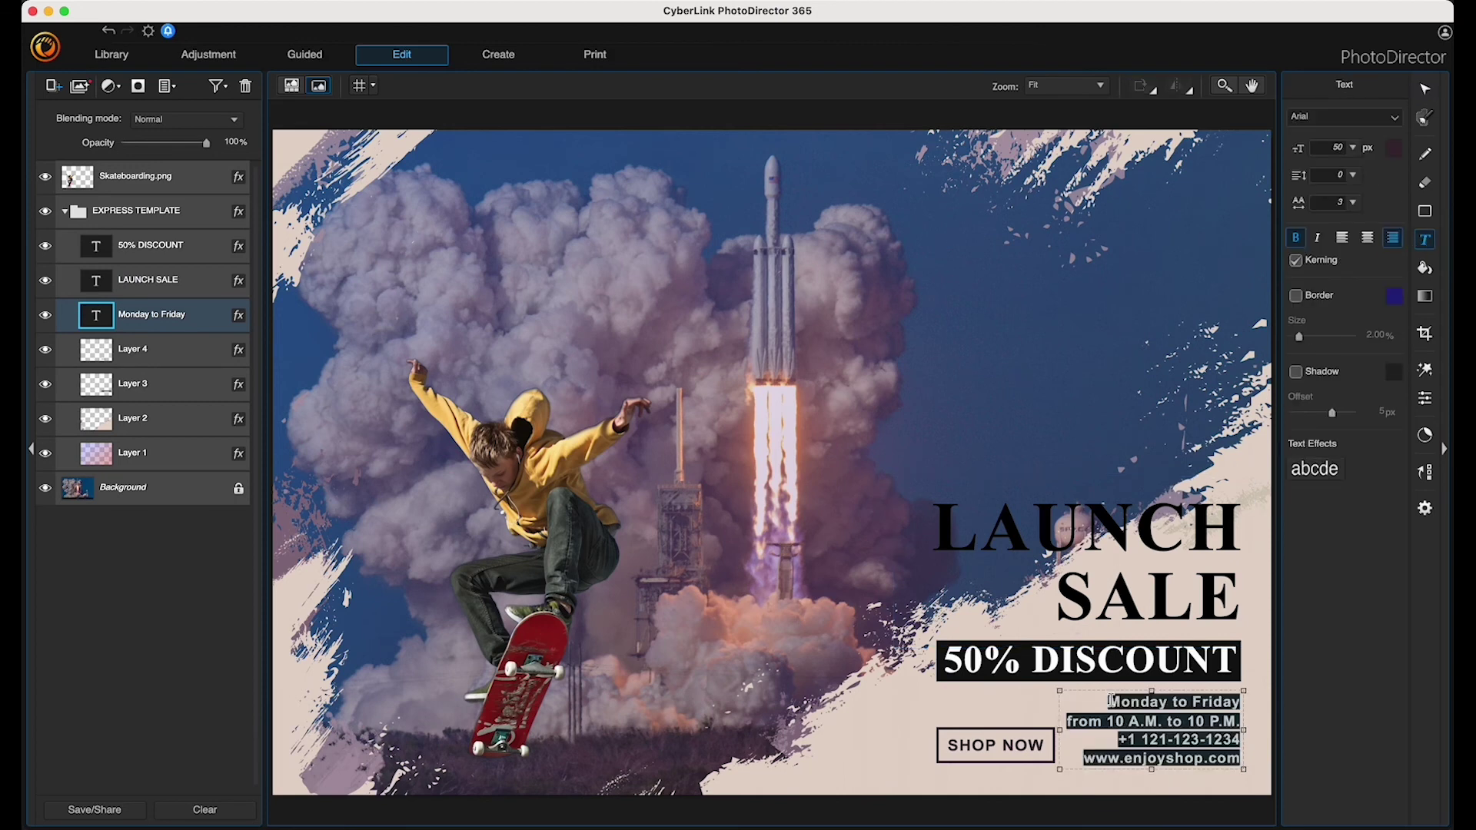
click(1122, 739)
drag(1122, 739, 1241, 740)
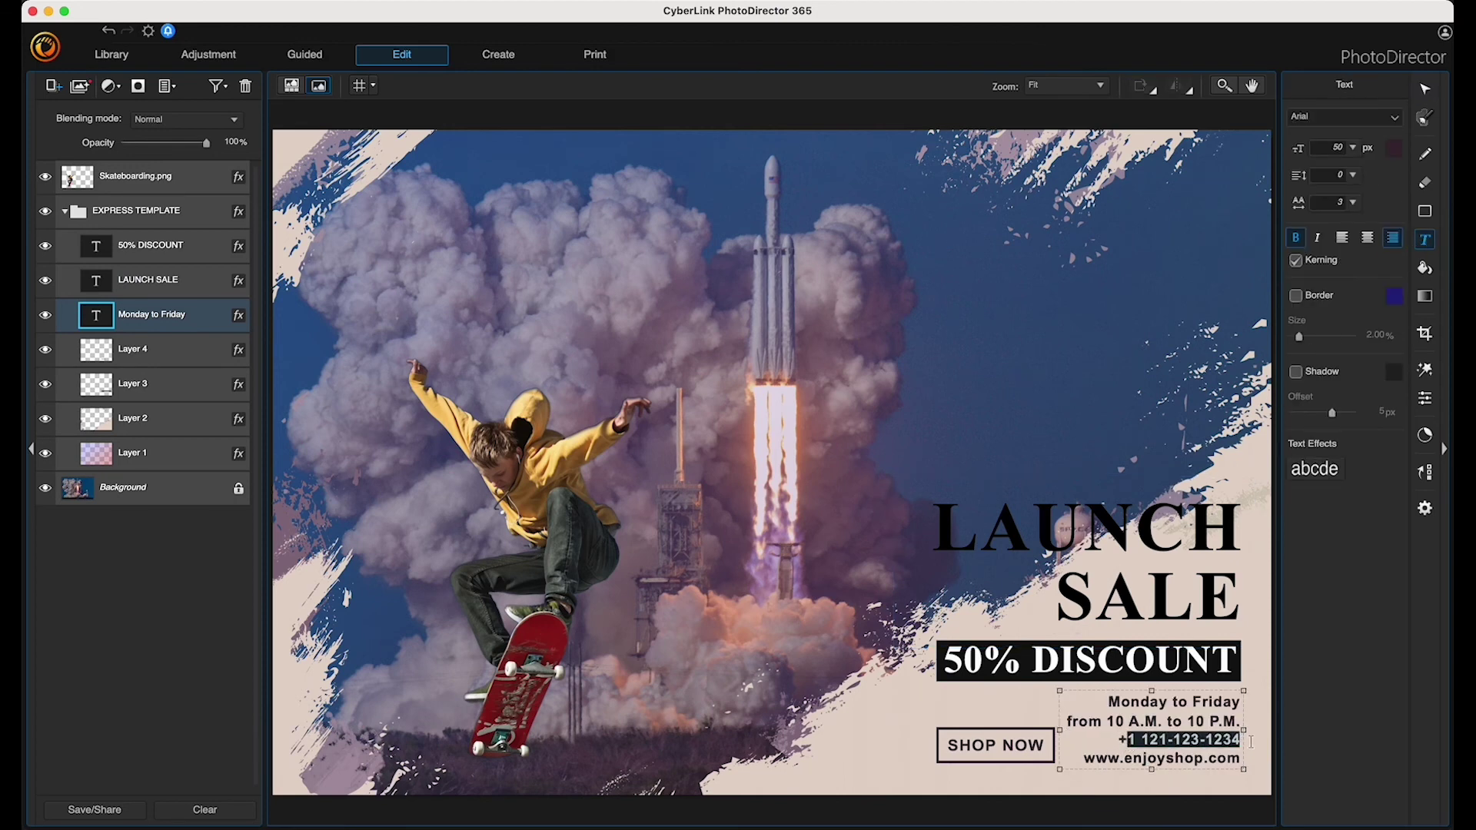
key(BackSpace)
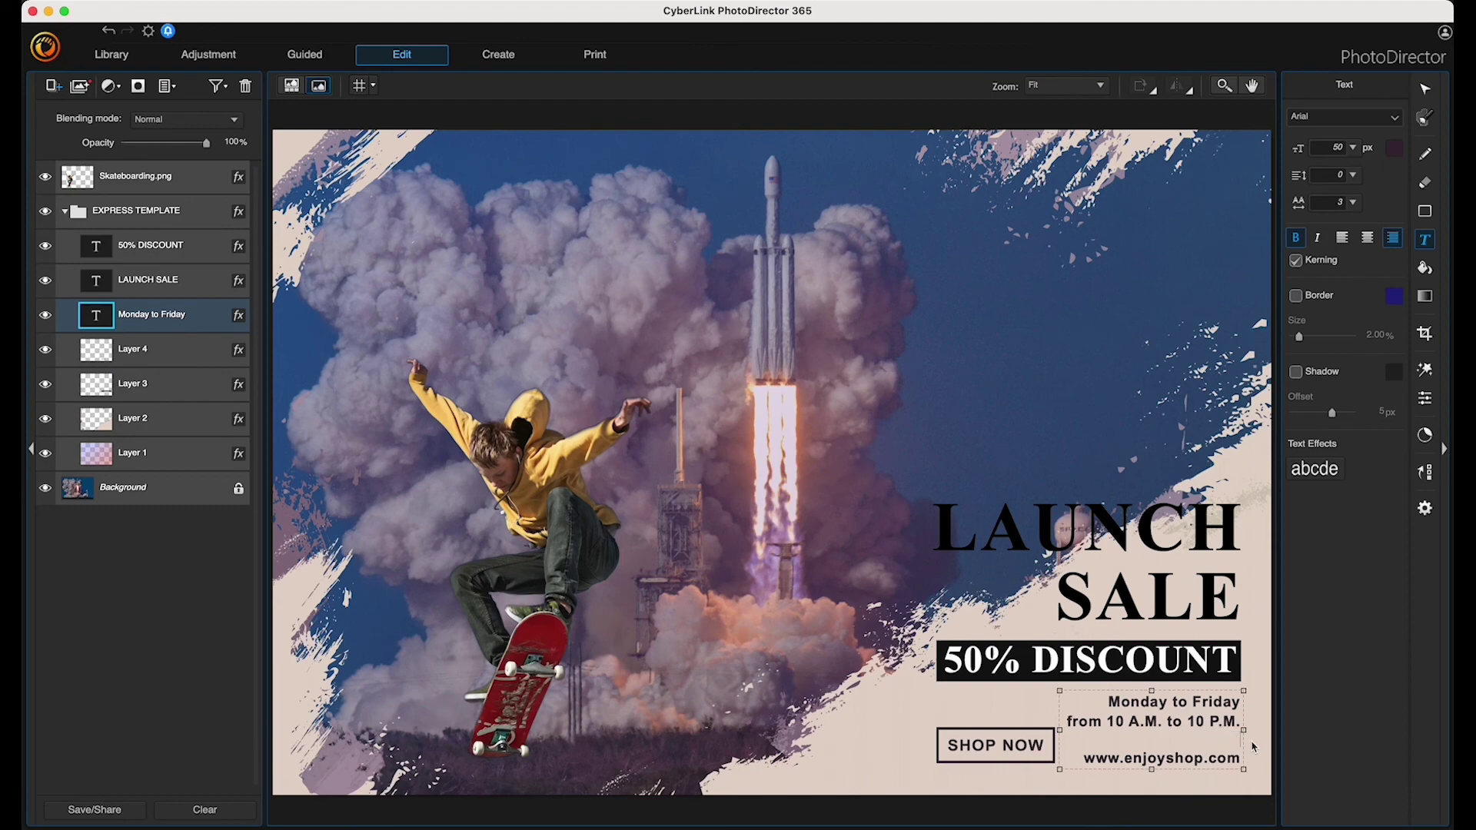
text(555)
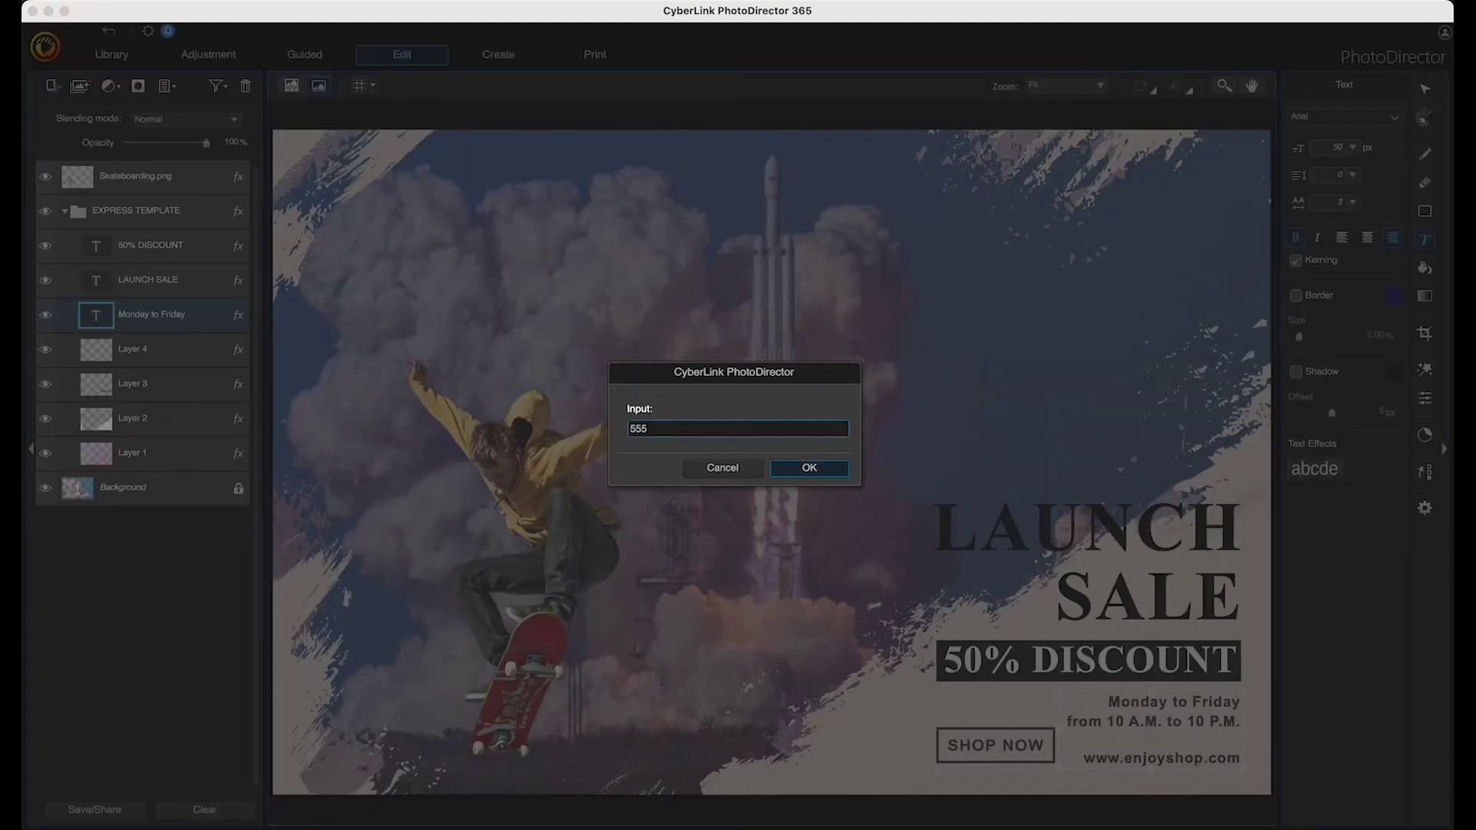
text(-555-5555)
click(809, 468)
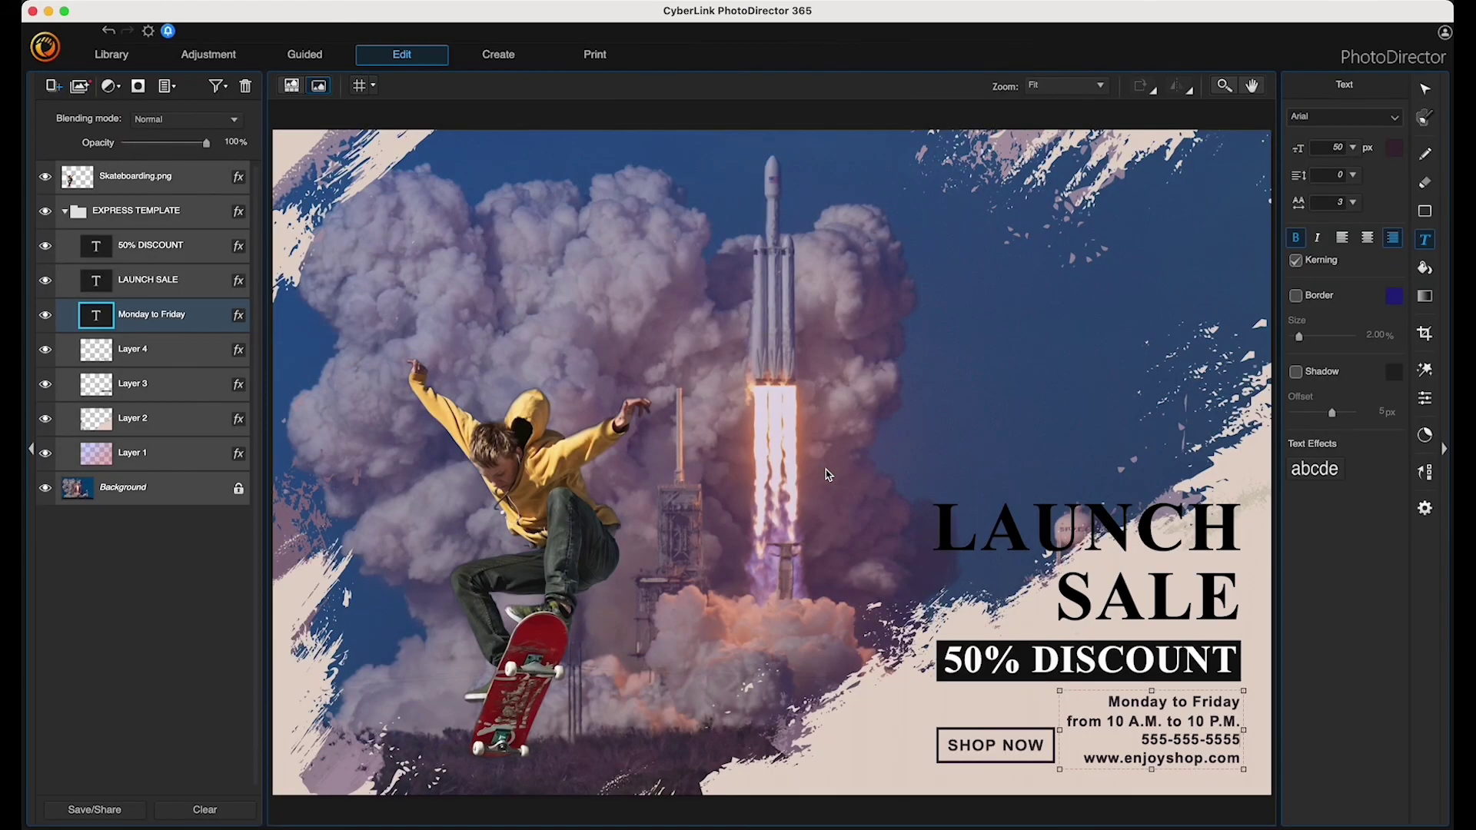